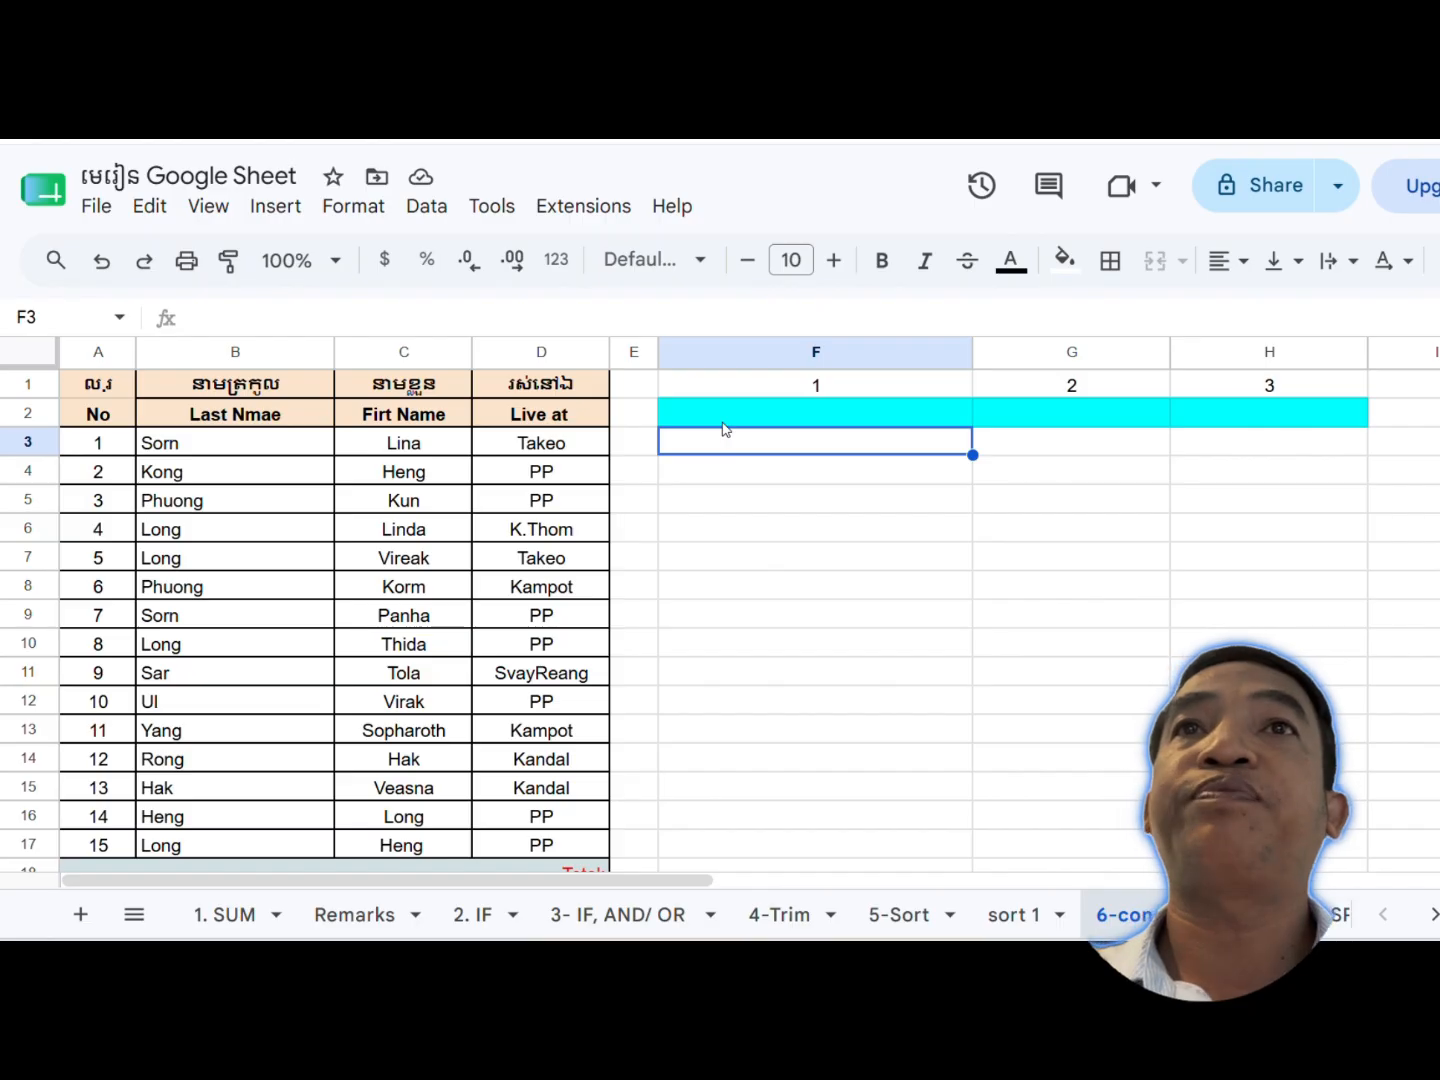
# Enter the formula =CONCATENATE(B3,"",C3) in cell F3 to join the last name and first name
pyautogui.doubleClick(725, 428)
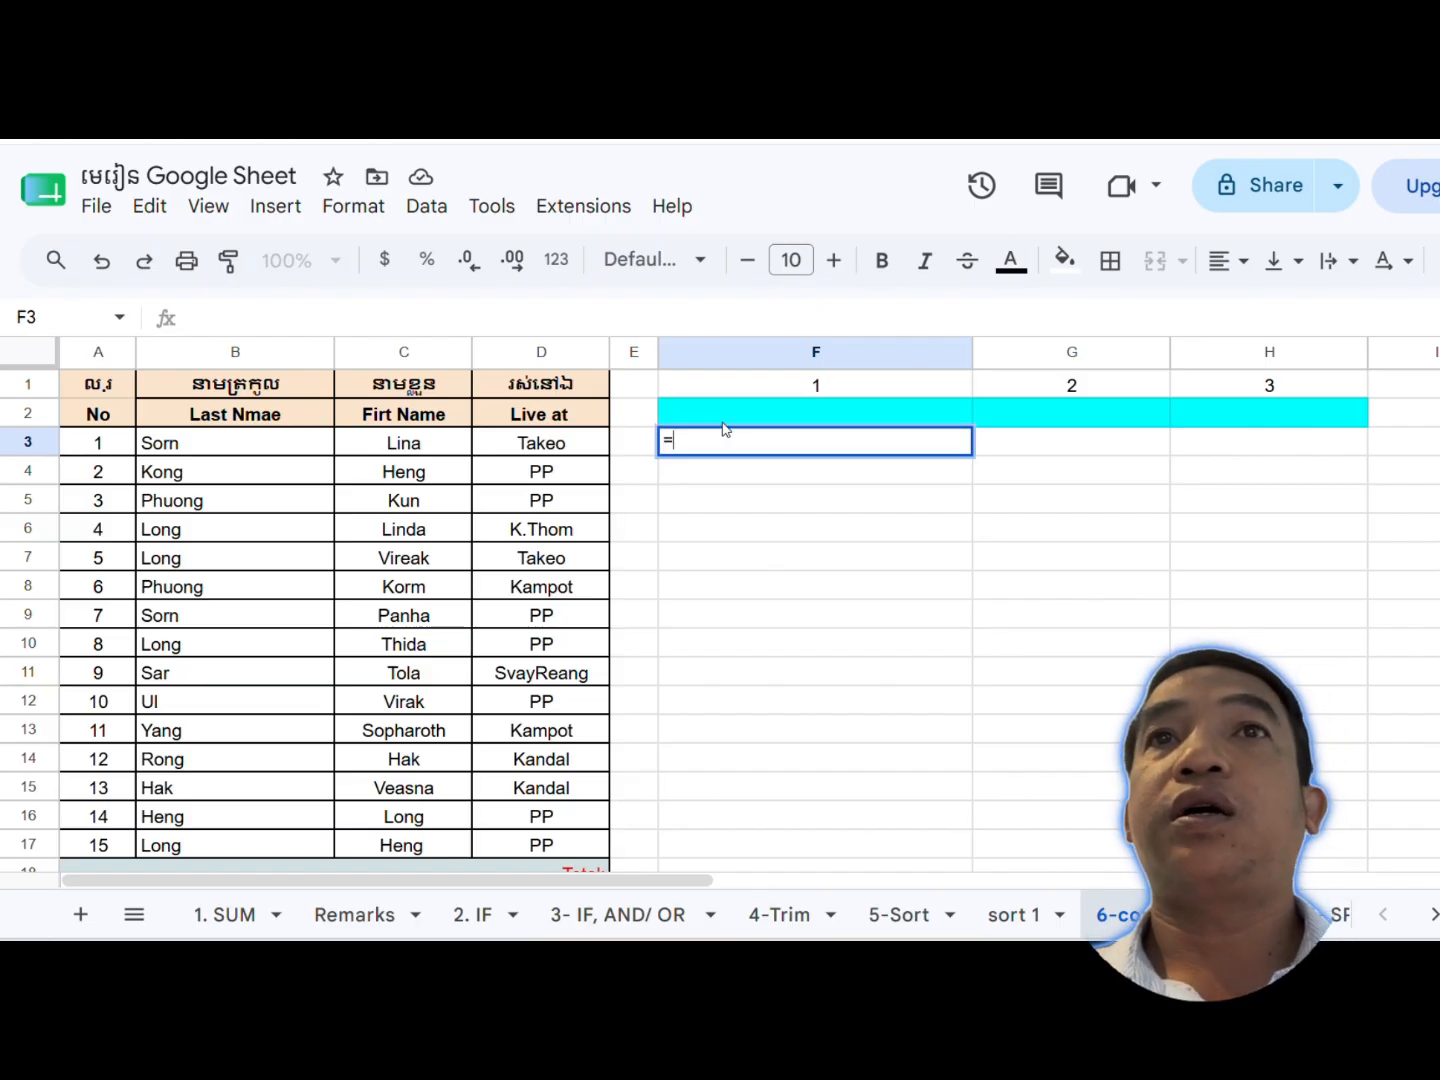
pyautogui.write('=')
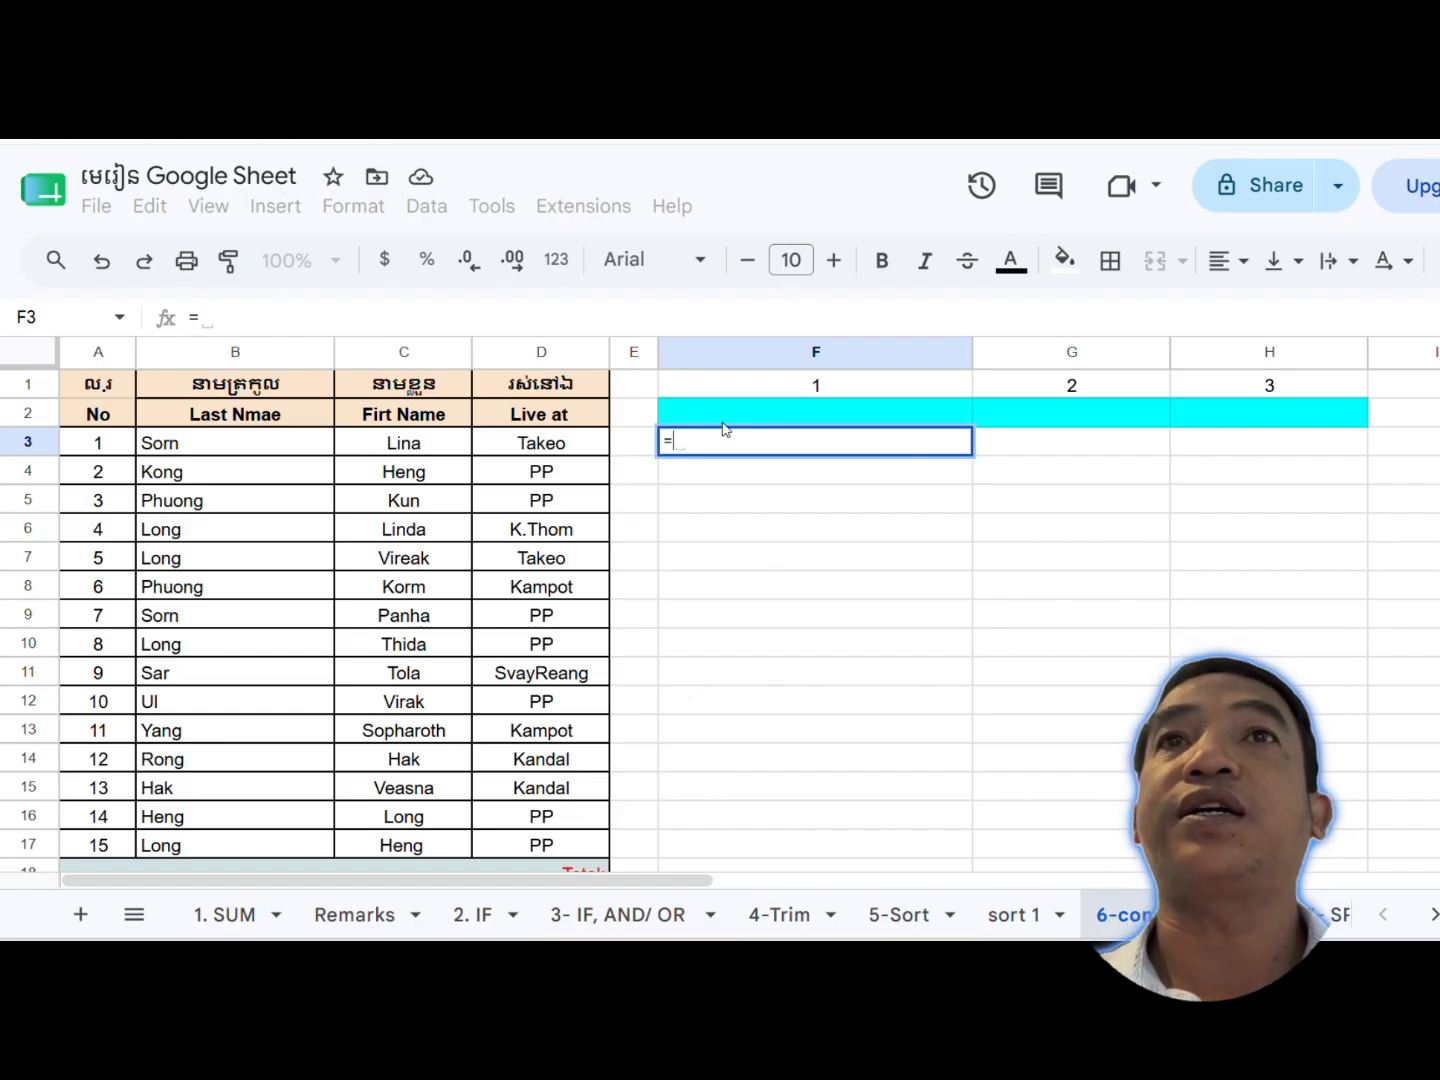
pyautogui.write('conc')
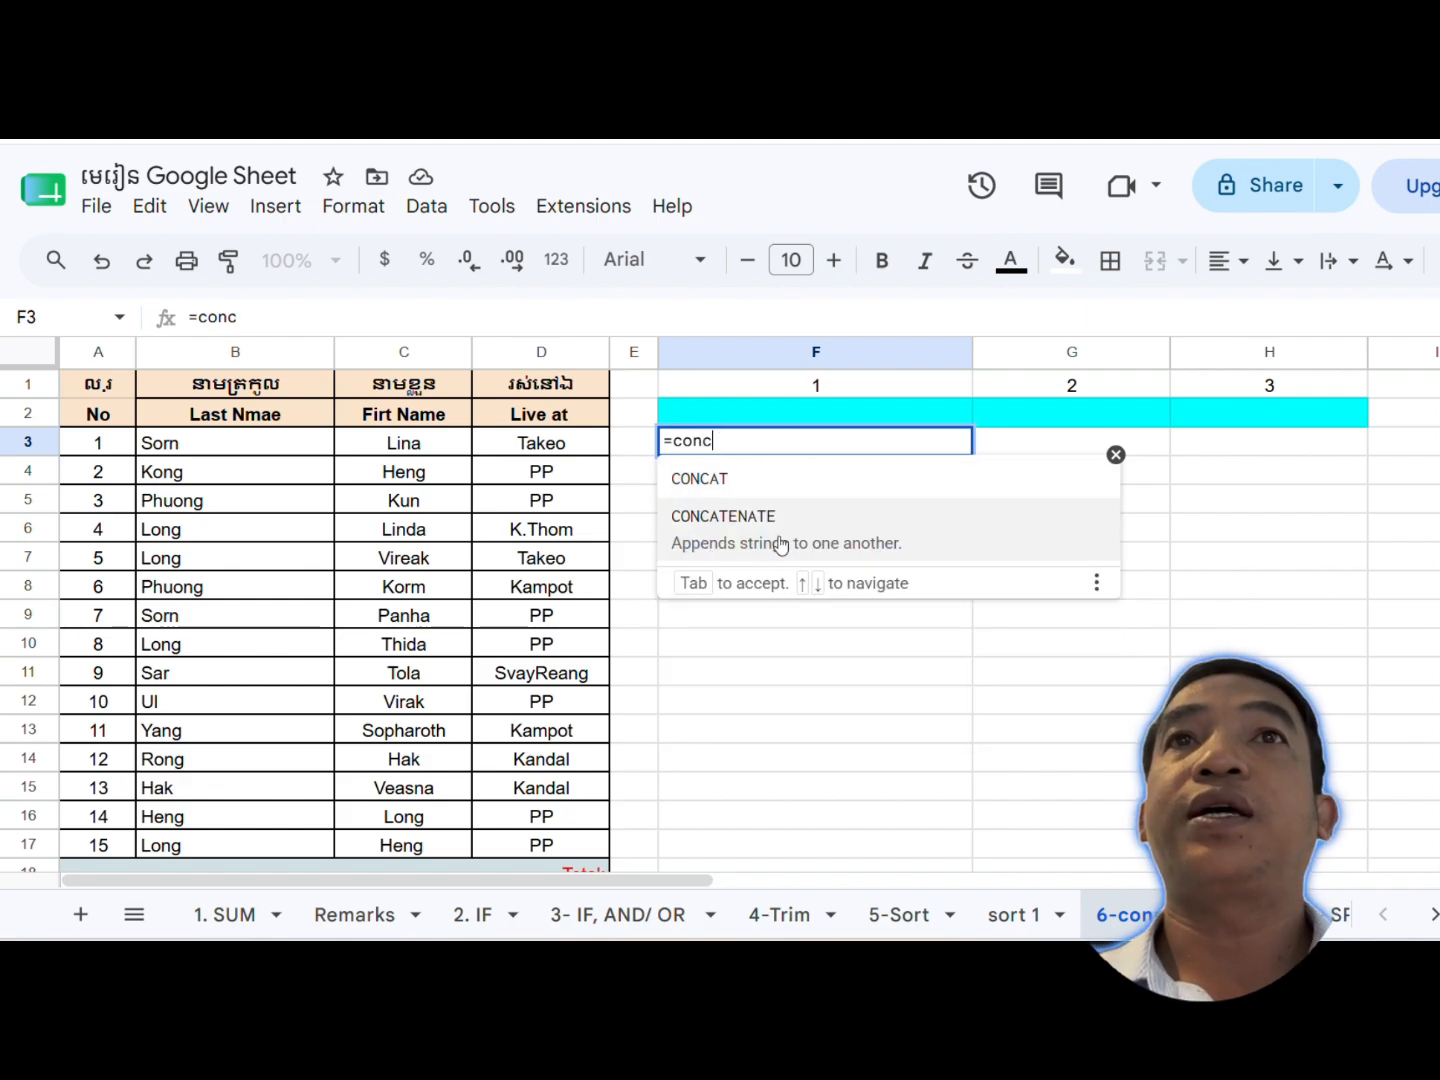
pyautogui.click(745, 527)
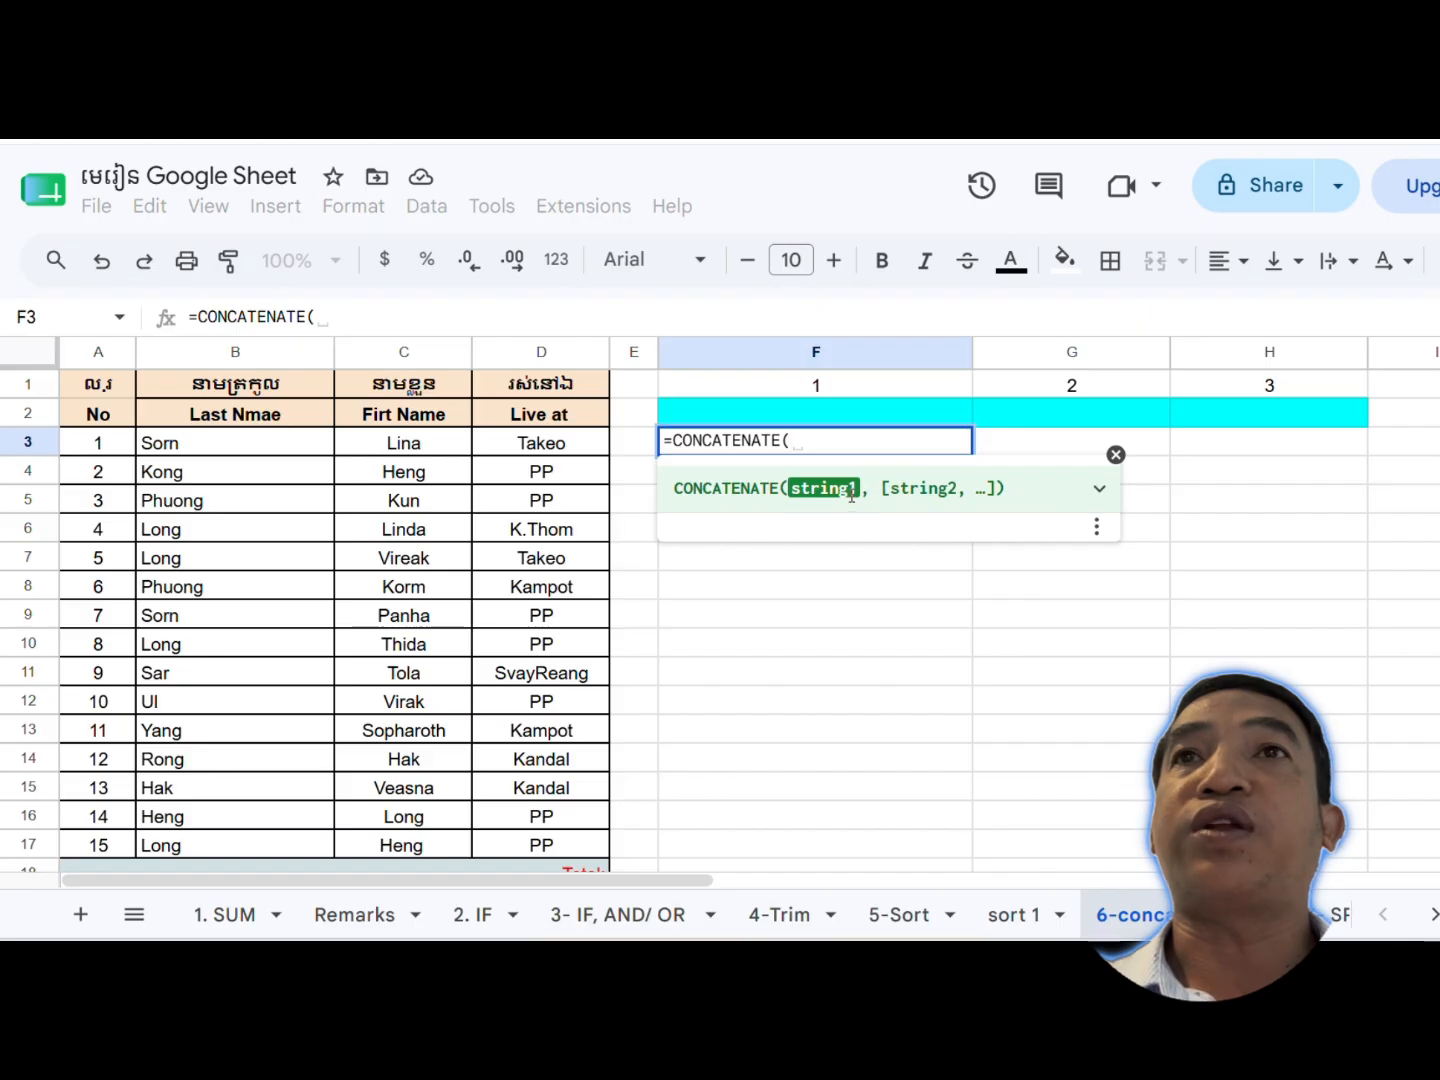
pyautogui.click(193, 446)
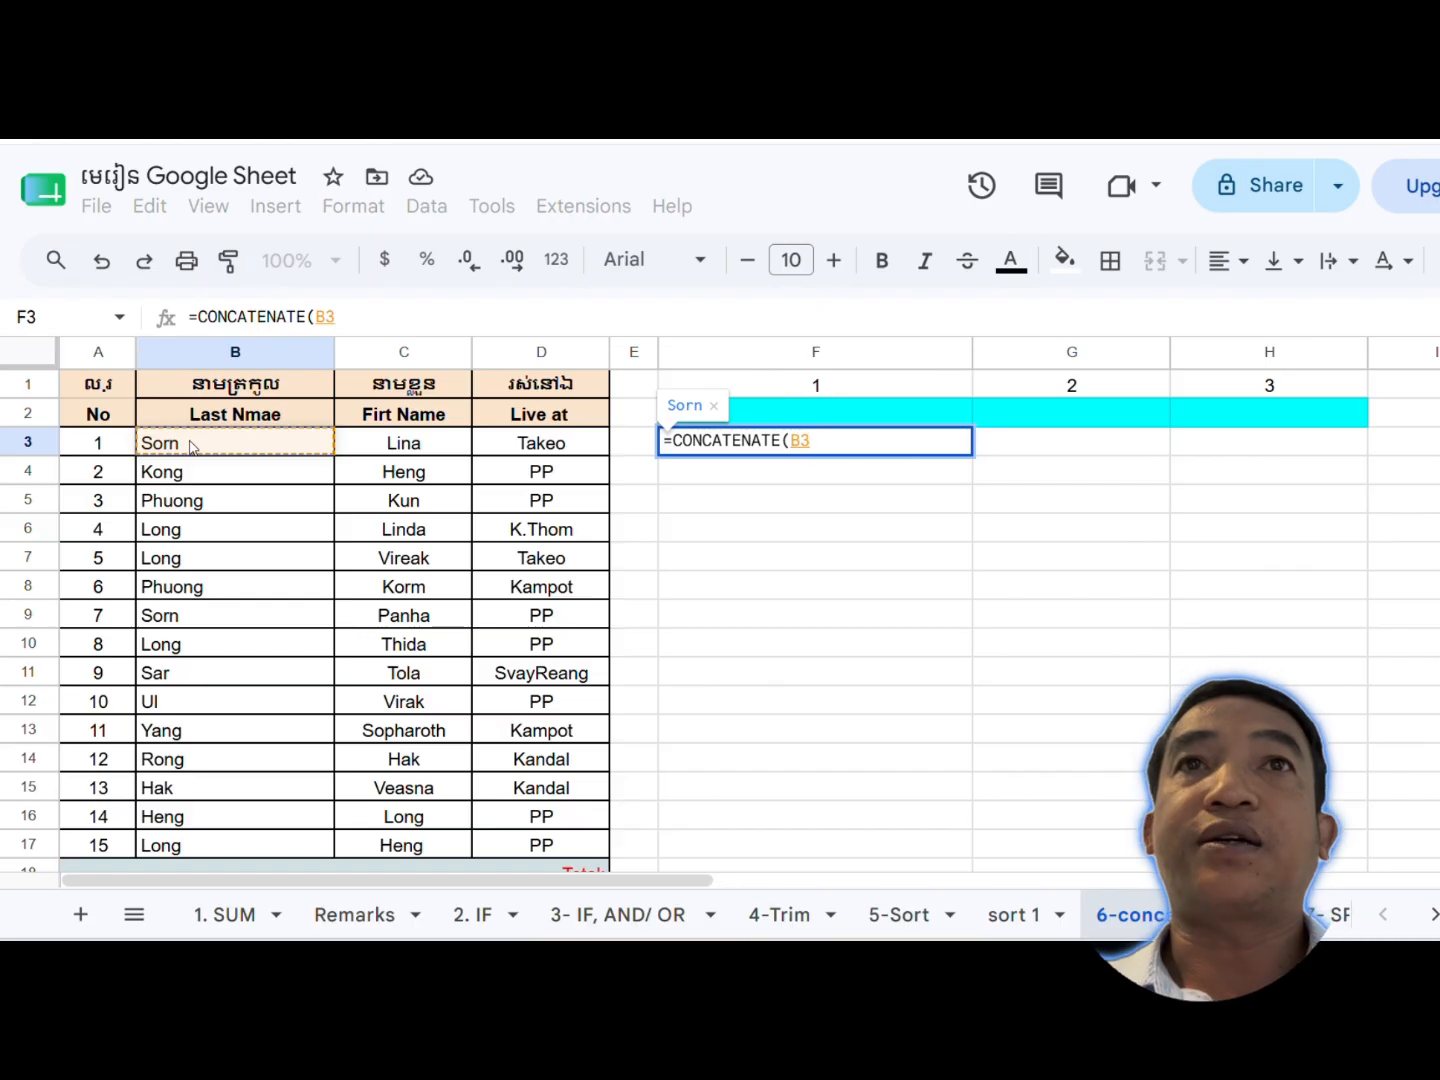
pyautogui.write(',')
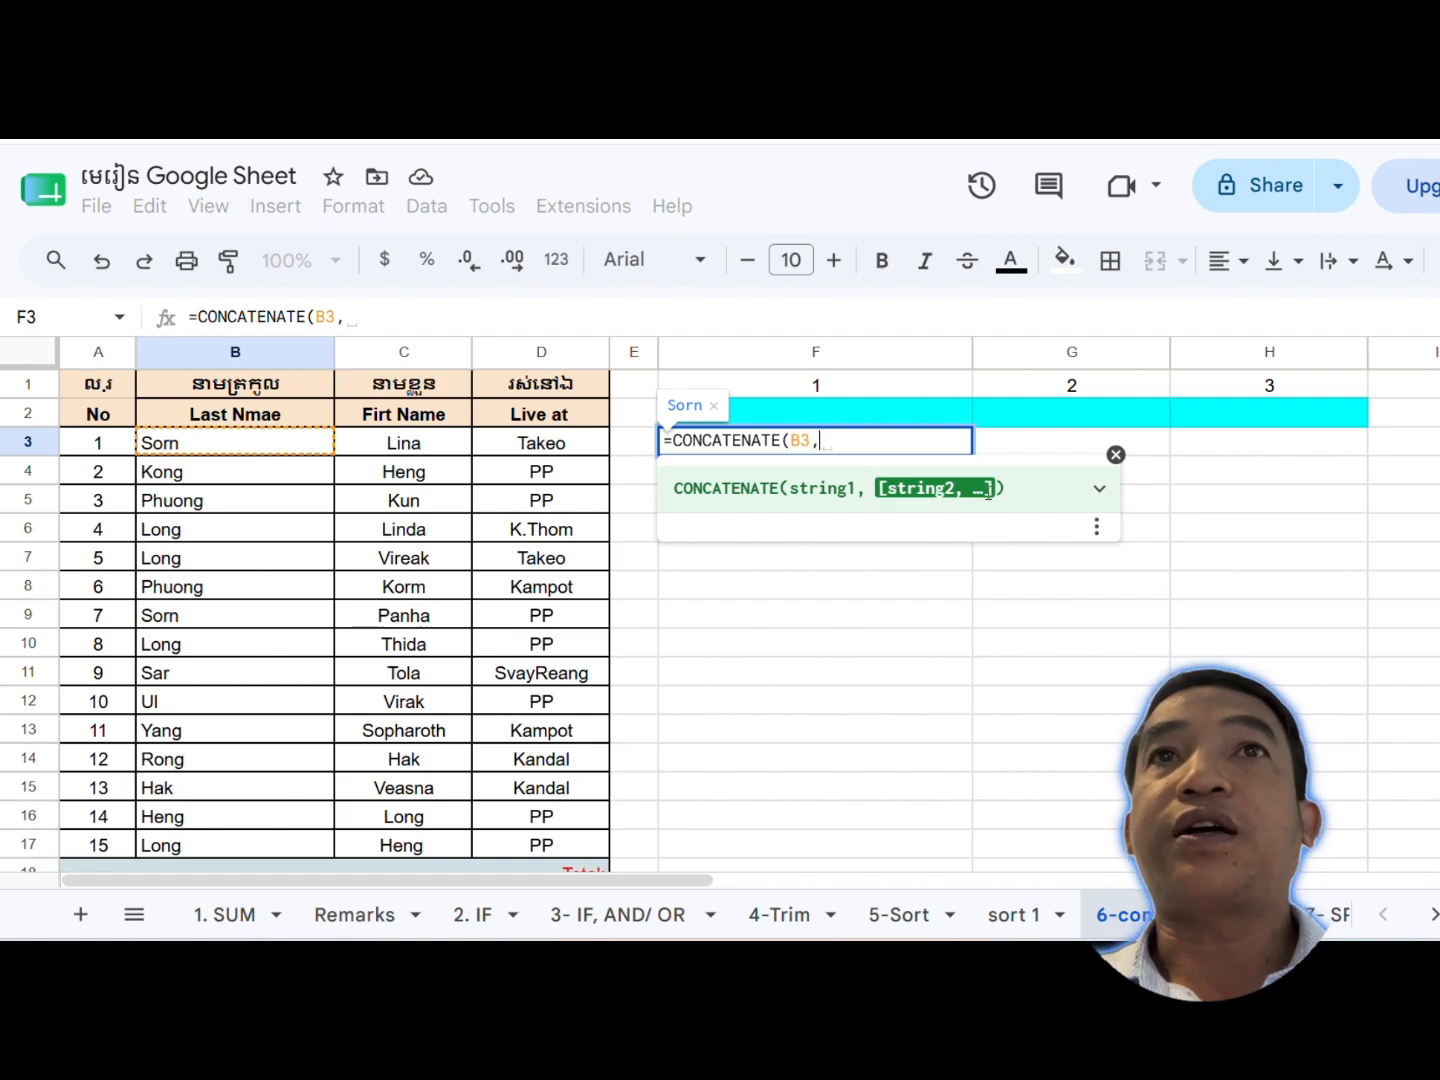
pyautogui.write('""')
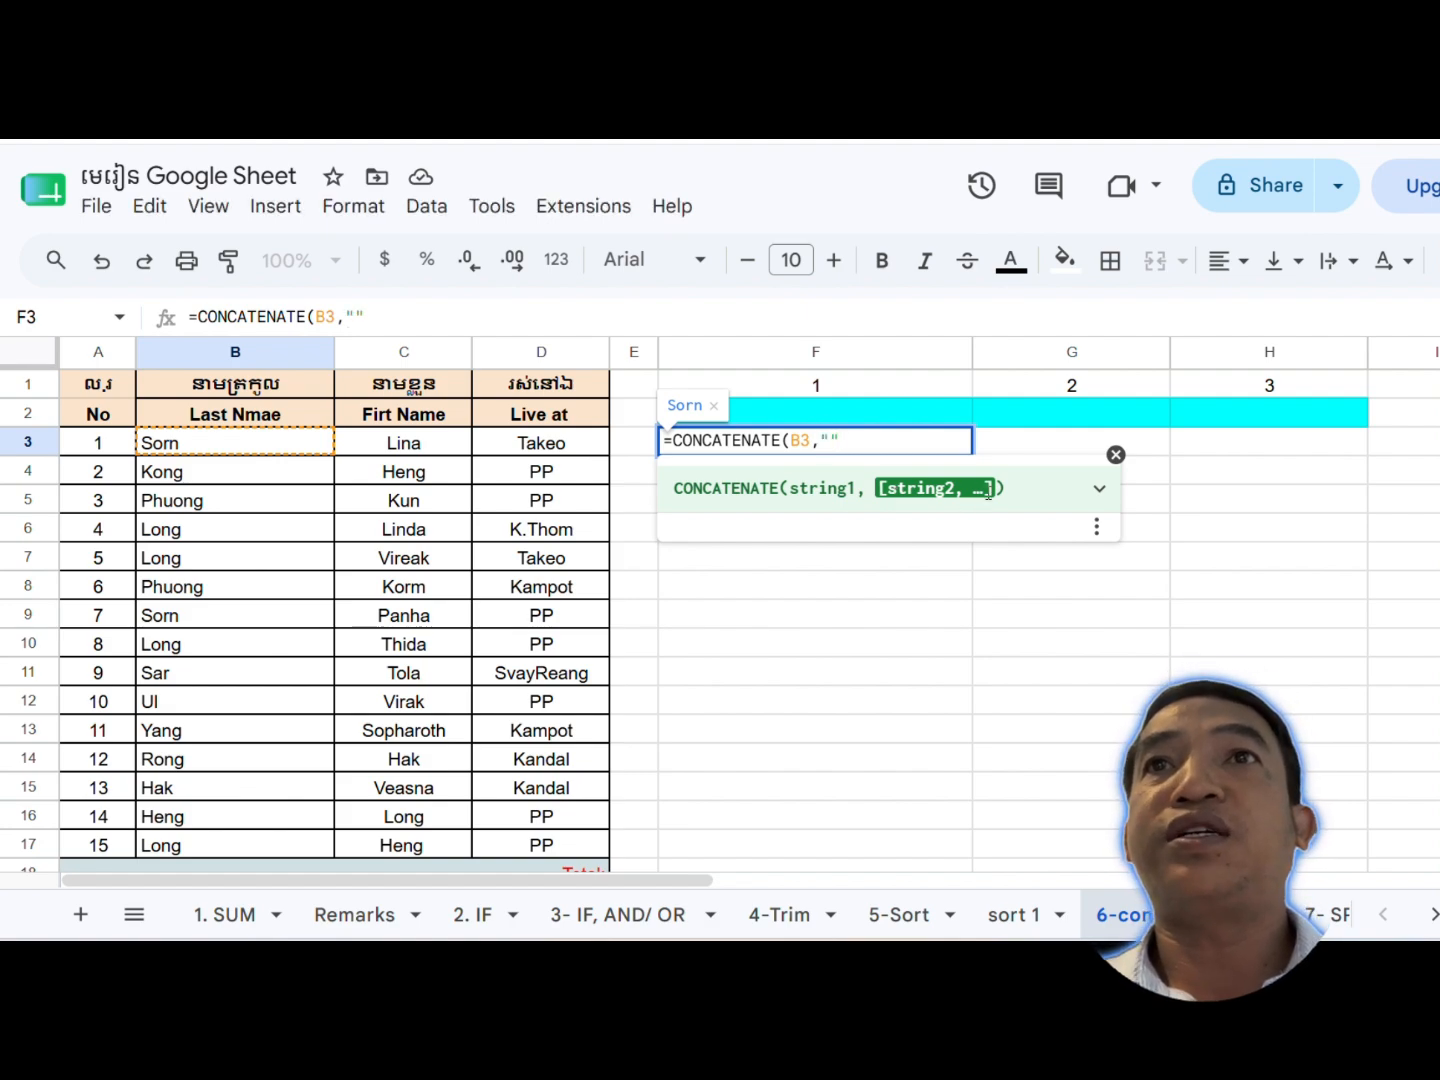
pyautogui.write(',')
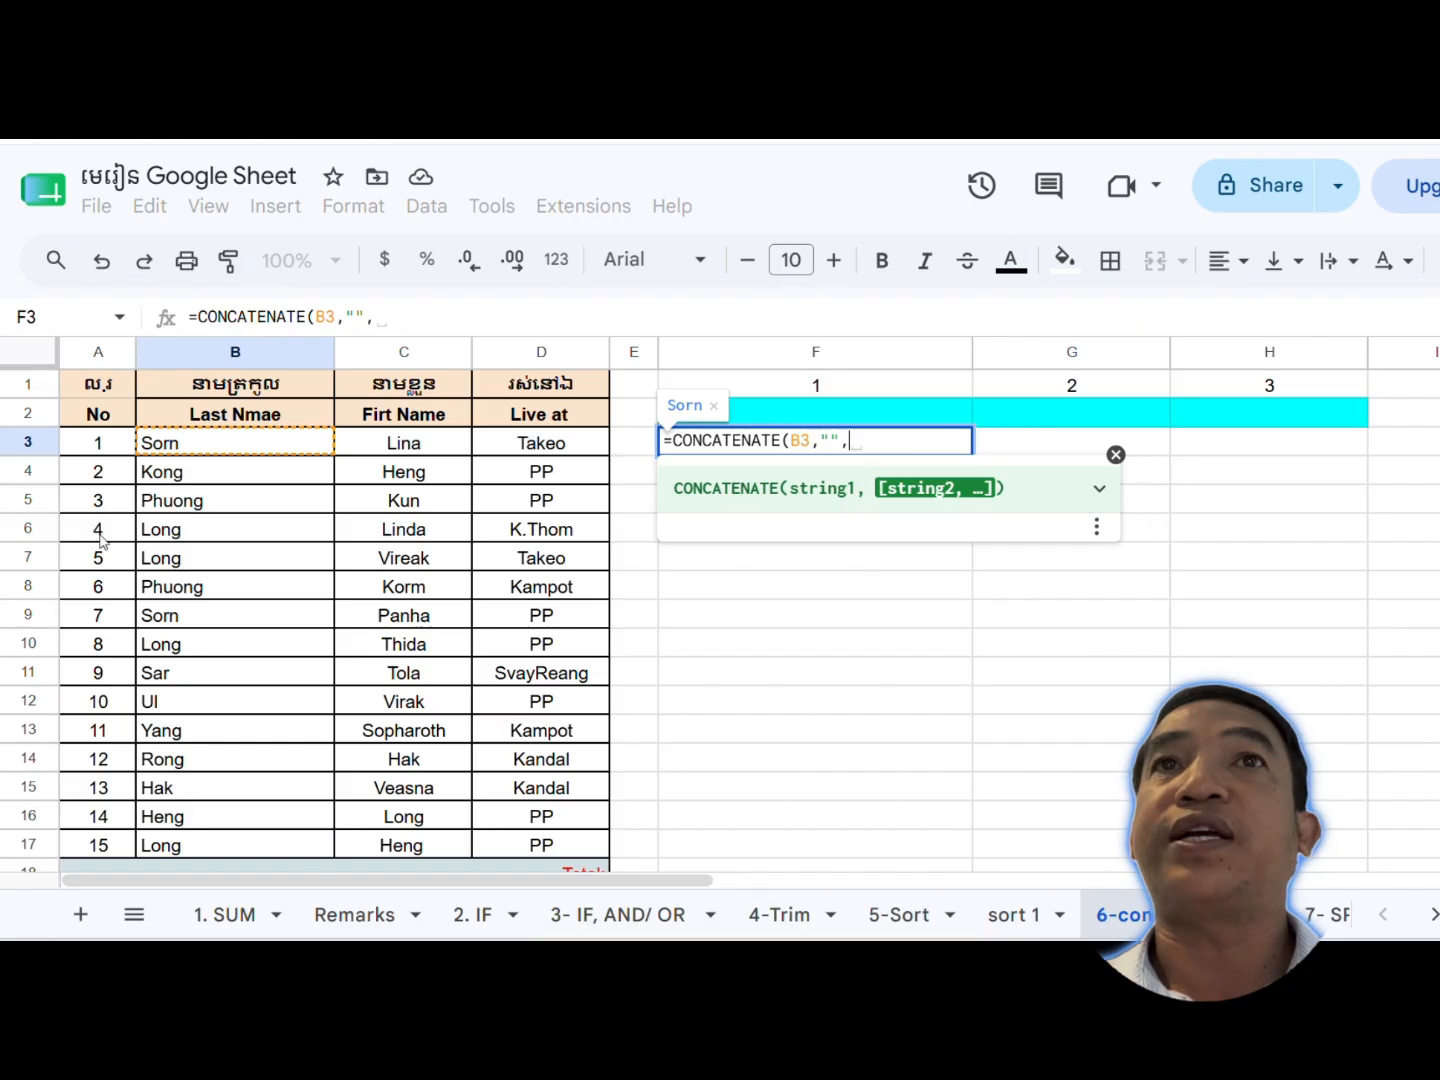
pyautogui.click(408, 443)
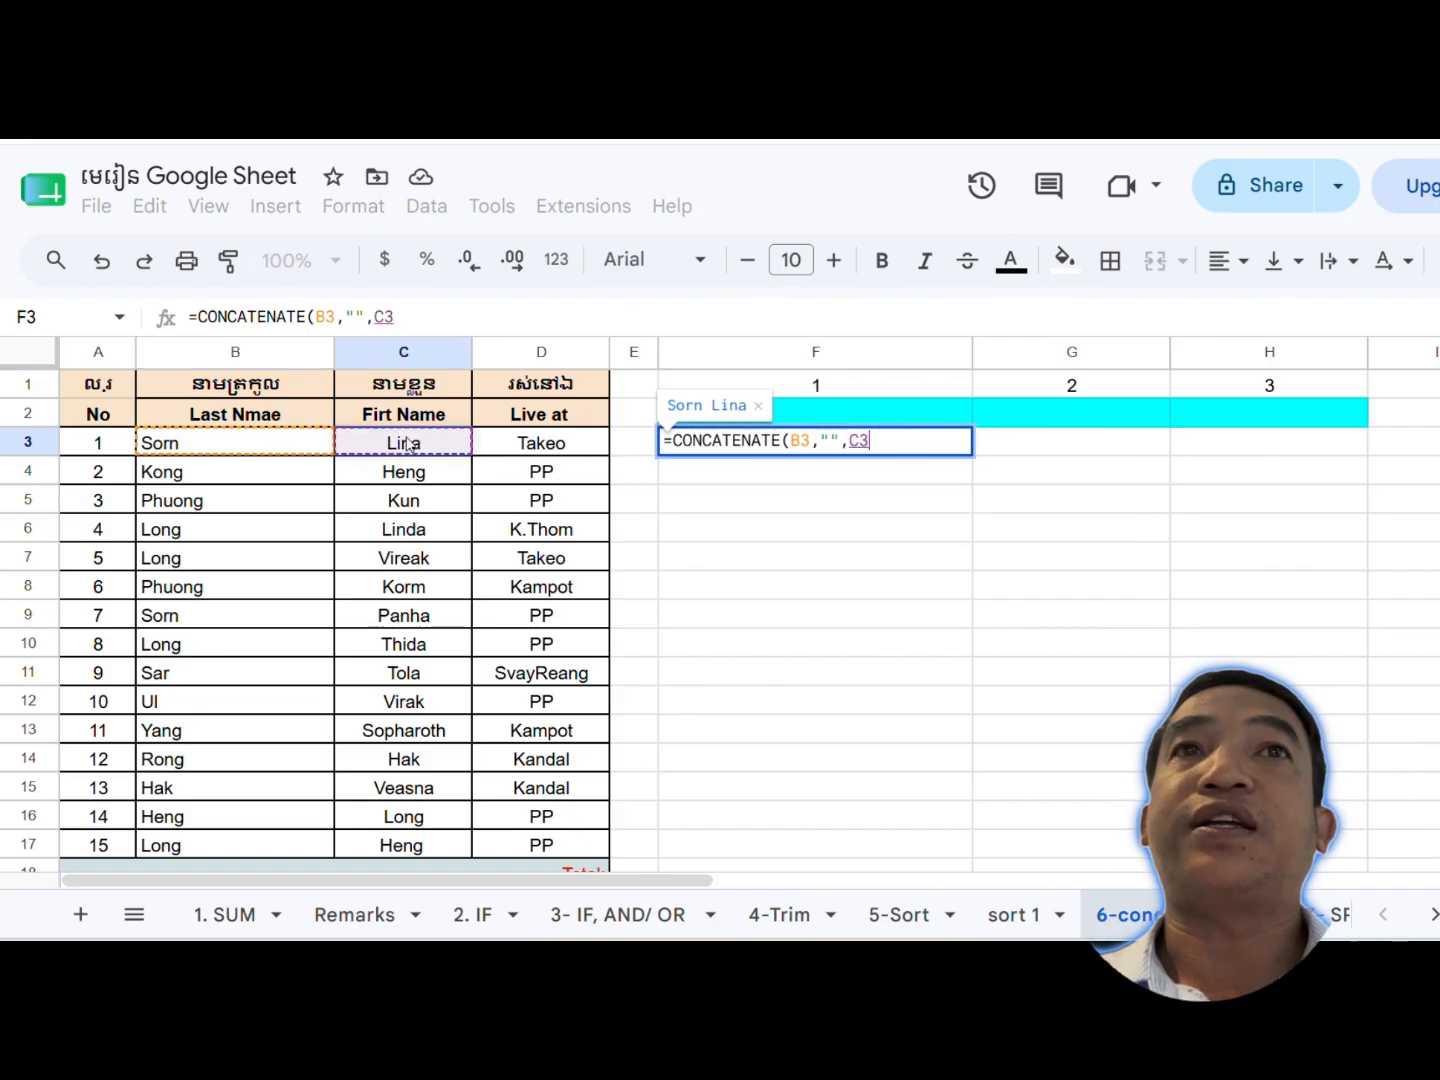
pyautogui.write(')')
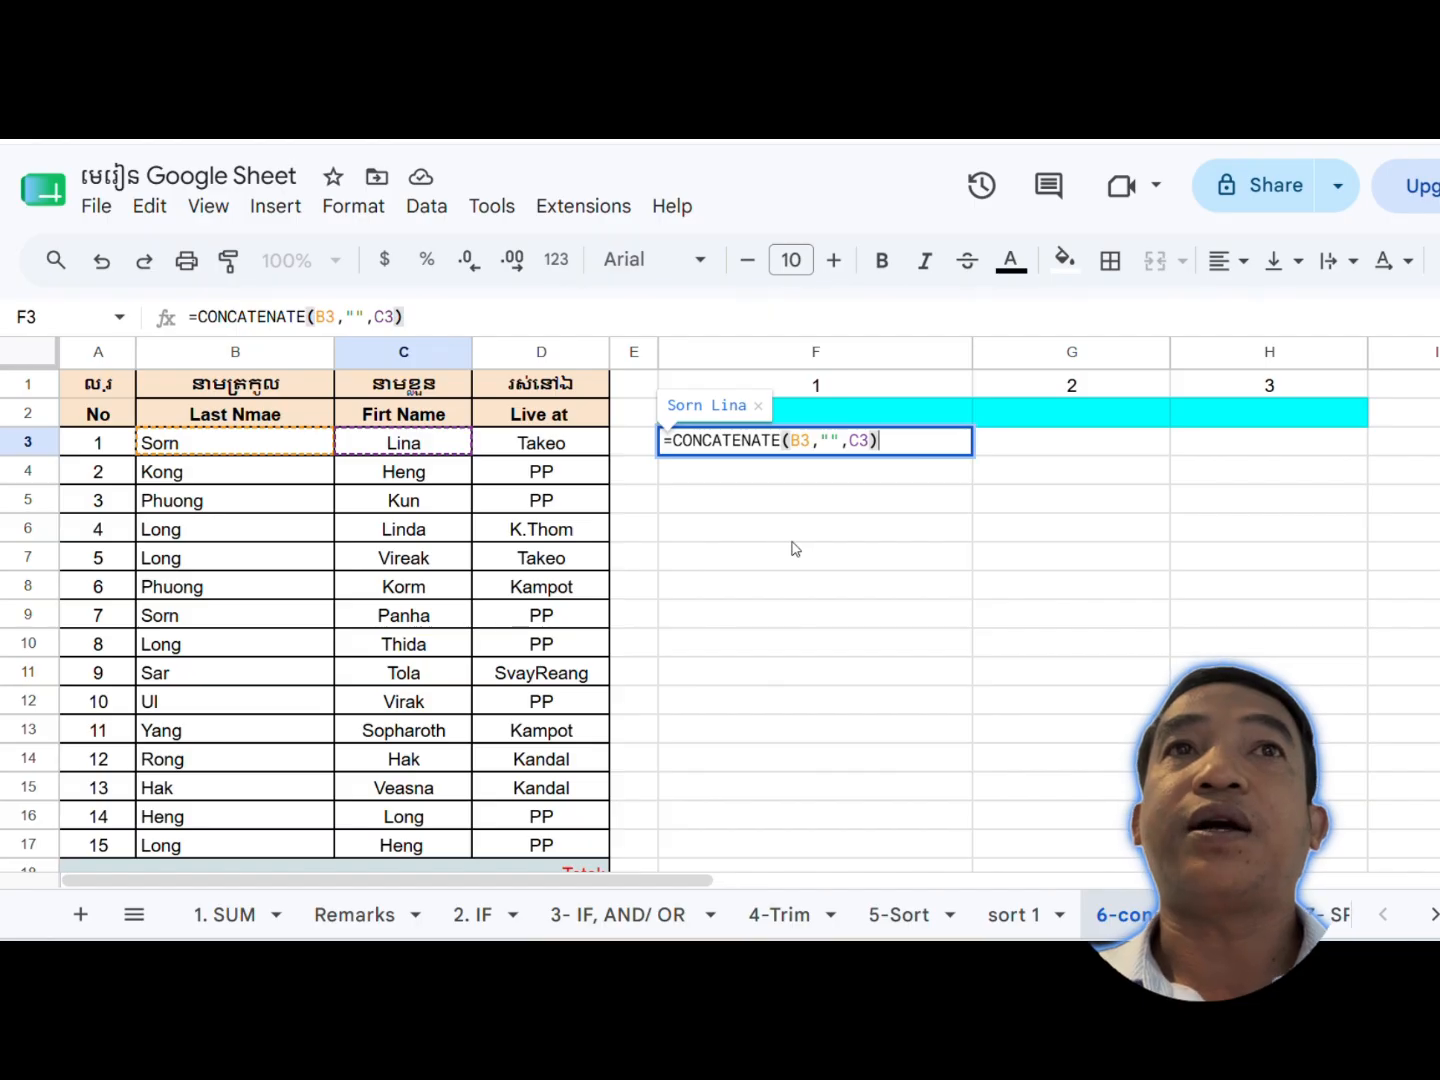
pyautogui.hotkey('ctrl', '+')
pyautogui.hotkey('ctrl', '+')
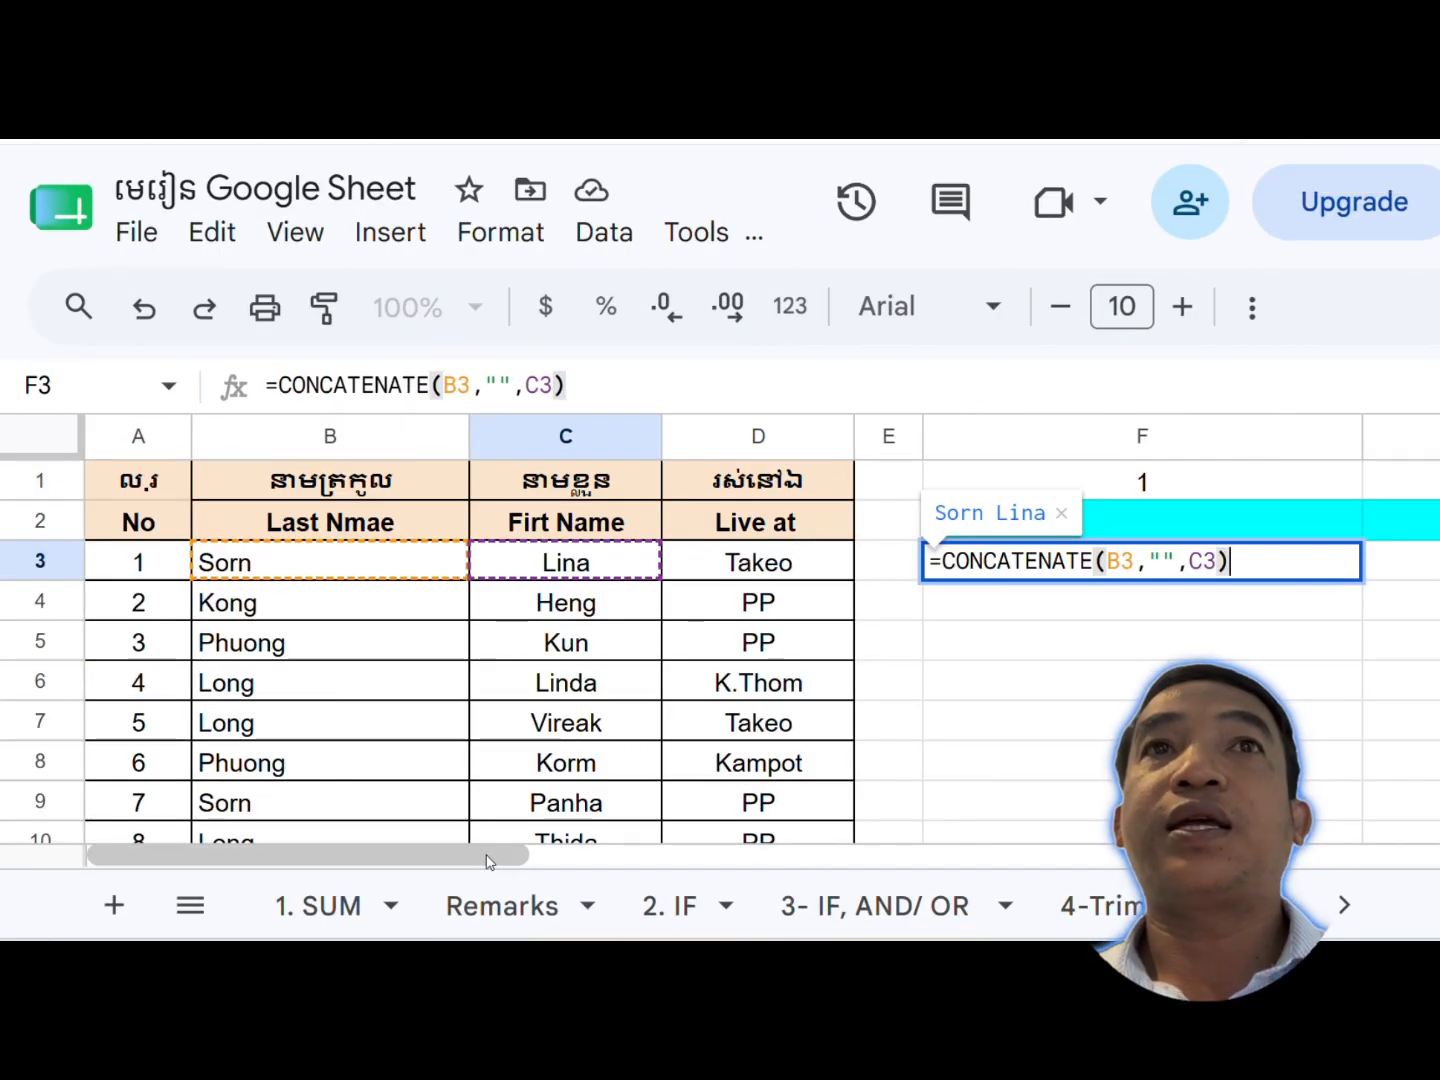
pyautogui.moveTo(490, 859)
pyautogui.mouseDown()
pyautogui.moveTo(611, 861)
pyautogui.moveTo(489, 861)
pyautogui.mouseUp()
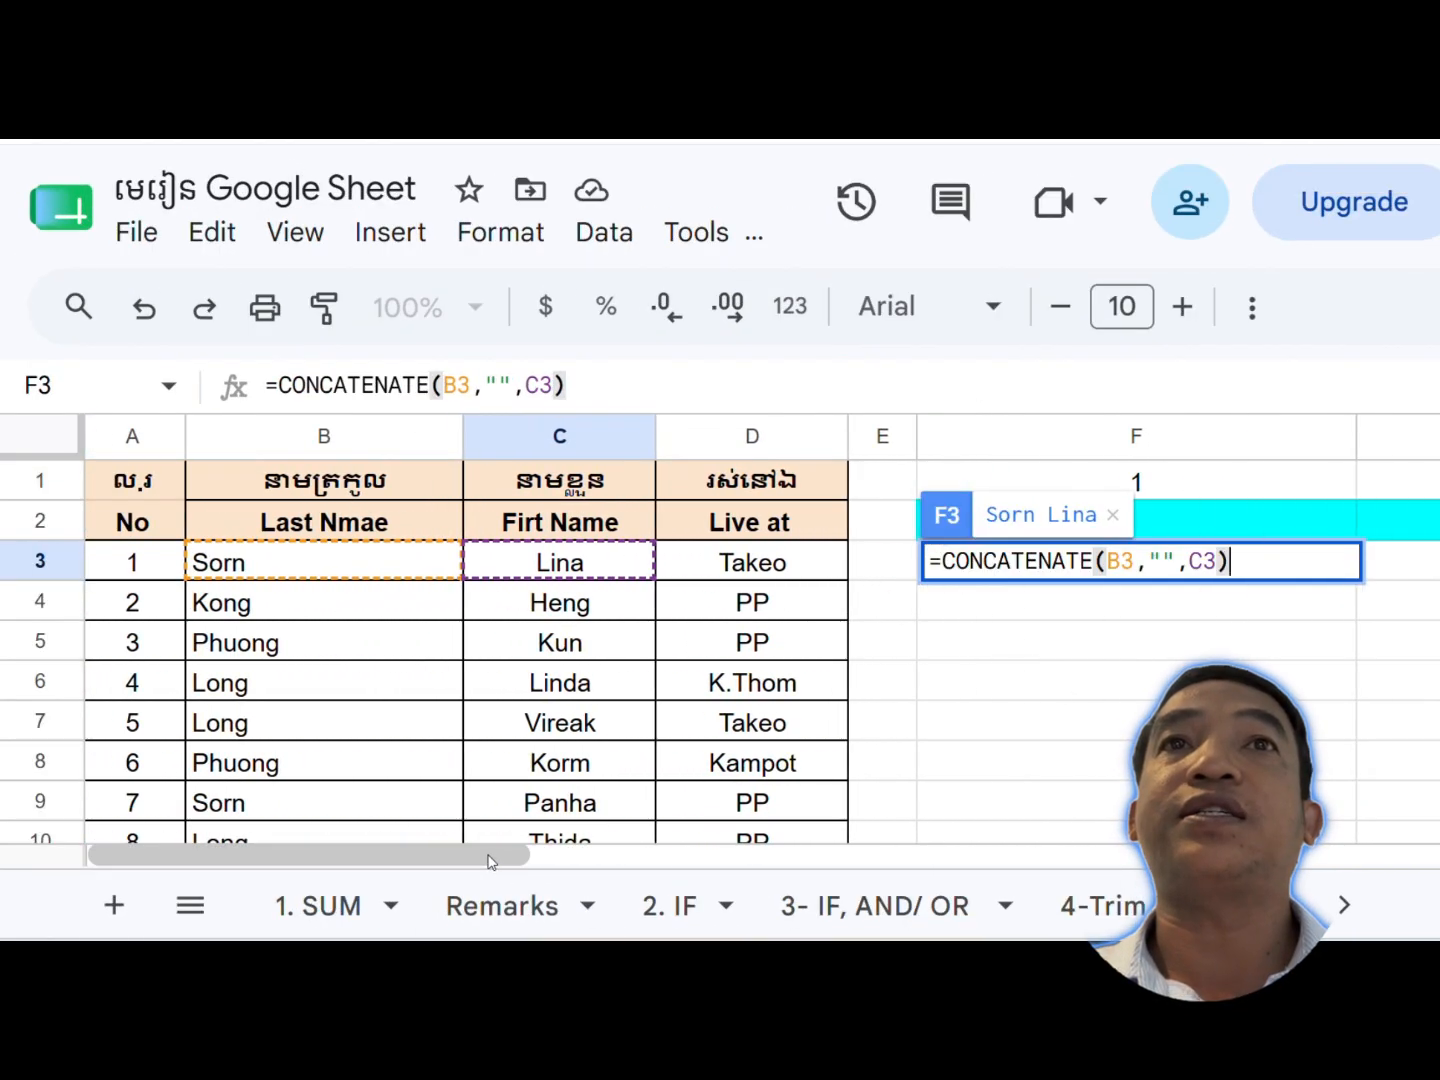
pyautogui.click(1240, 563)
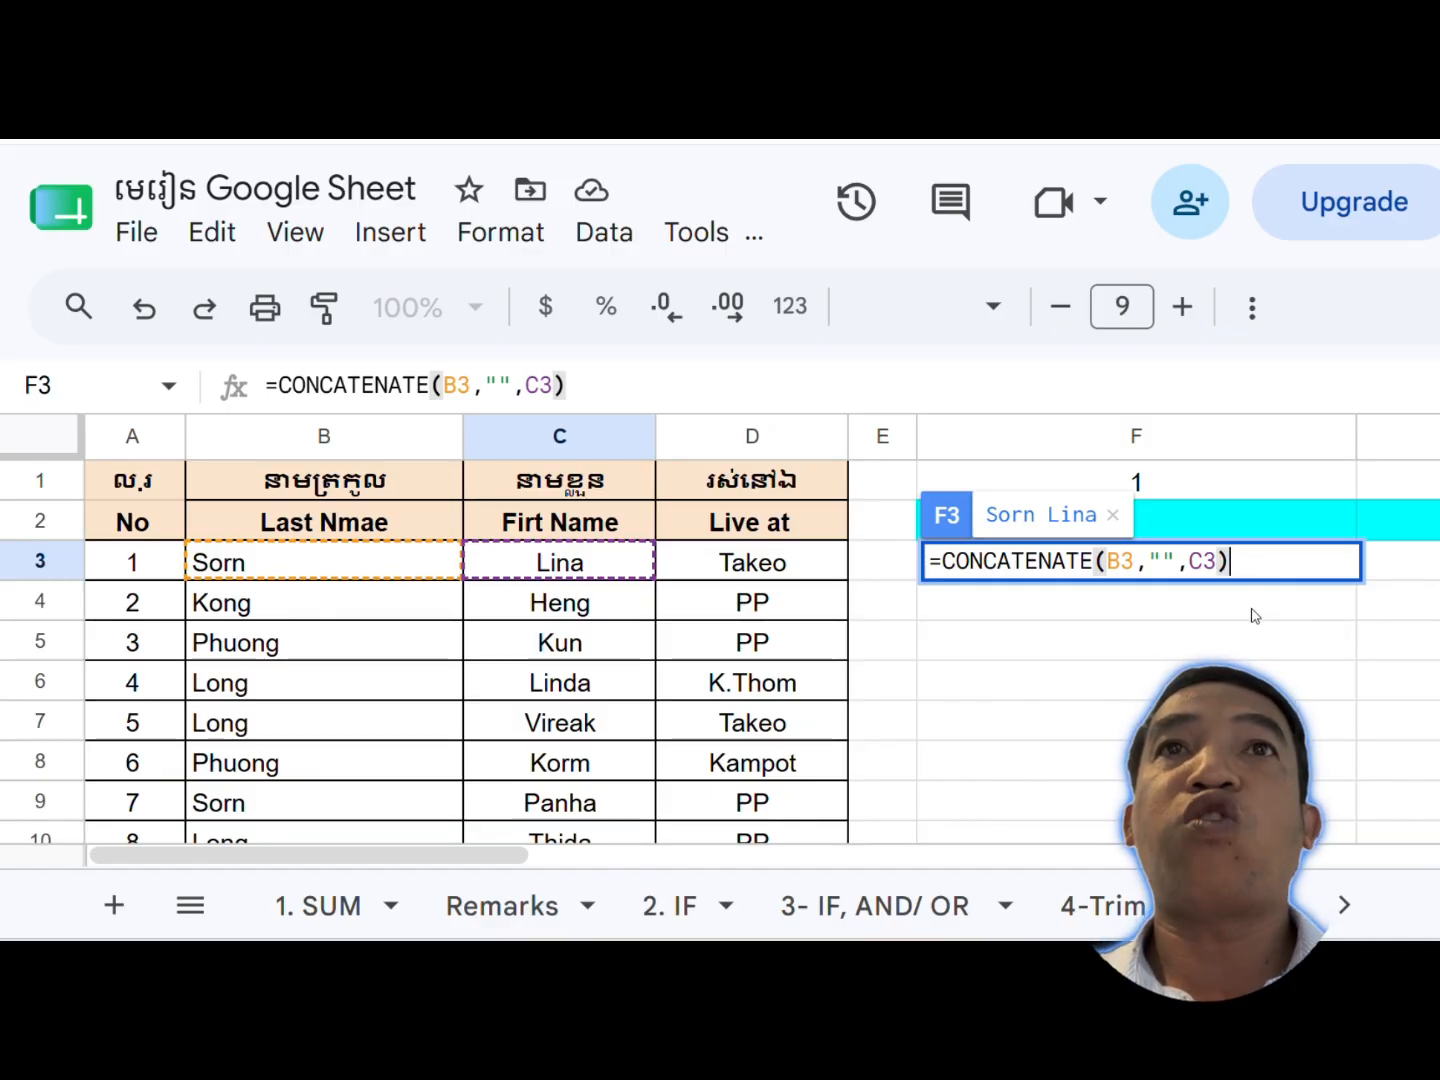
pyautogui.press('Return')
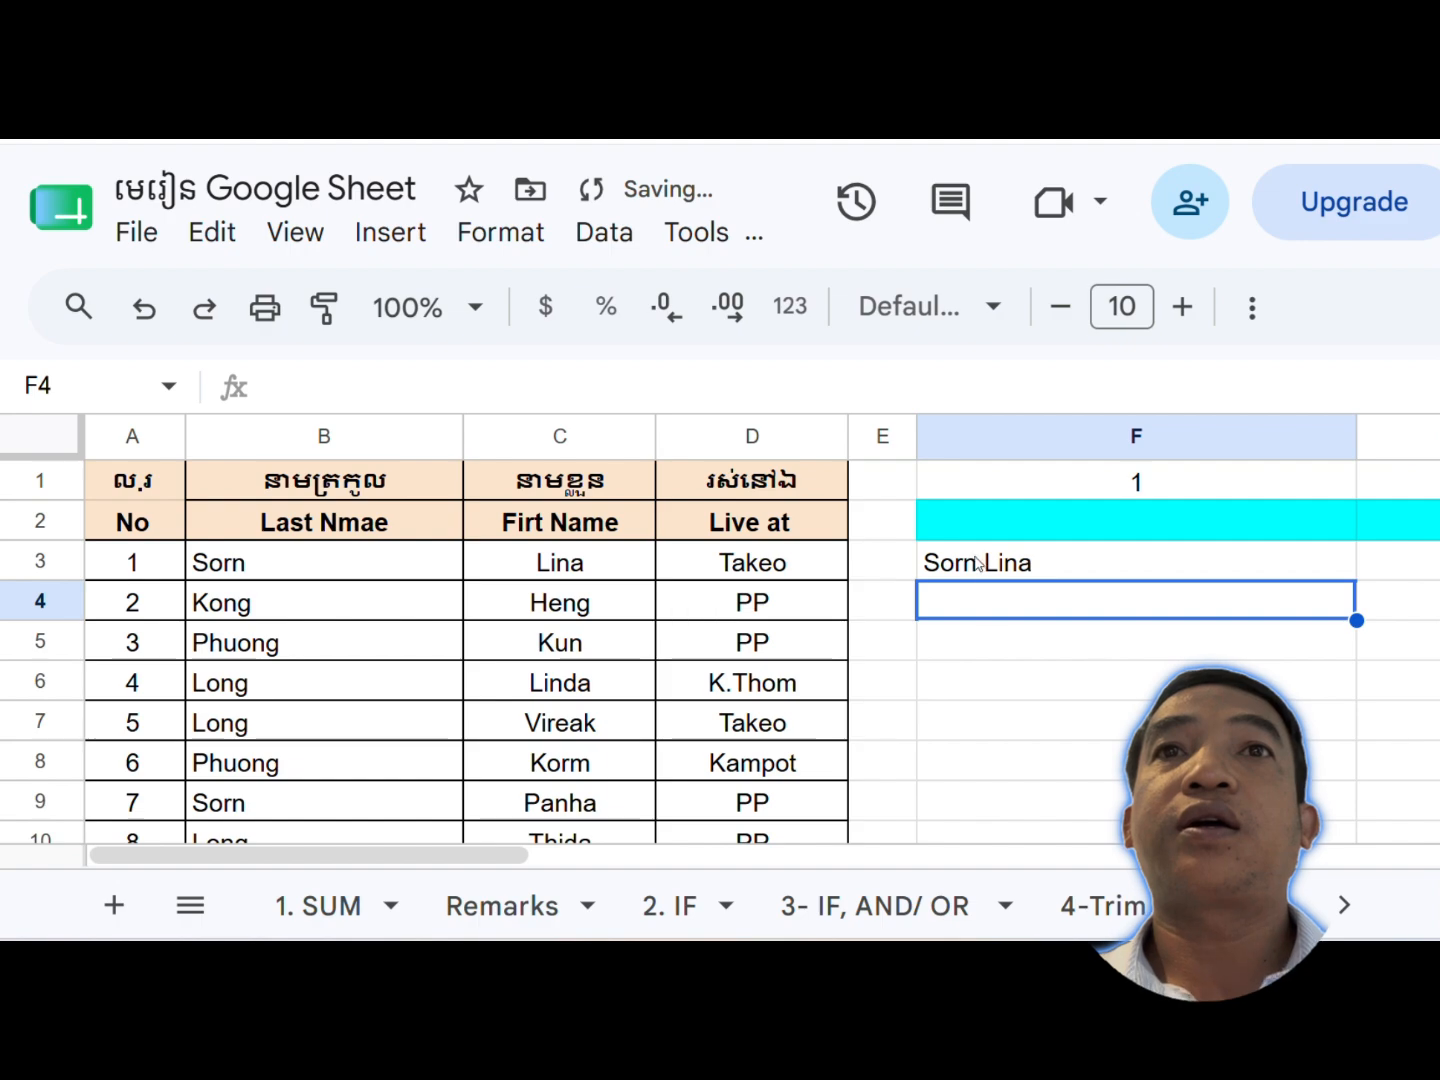
# Fill the CONCATENATE formula from F3 down to F17
pyautogui.click(978, 563)
pyautogui.hotkey('ctrl', '-')
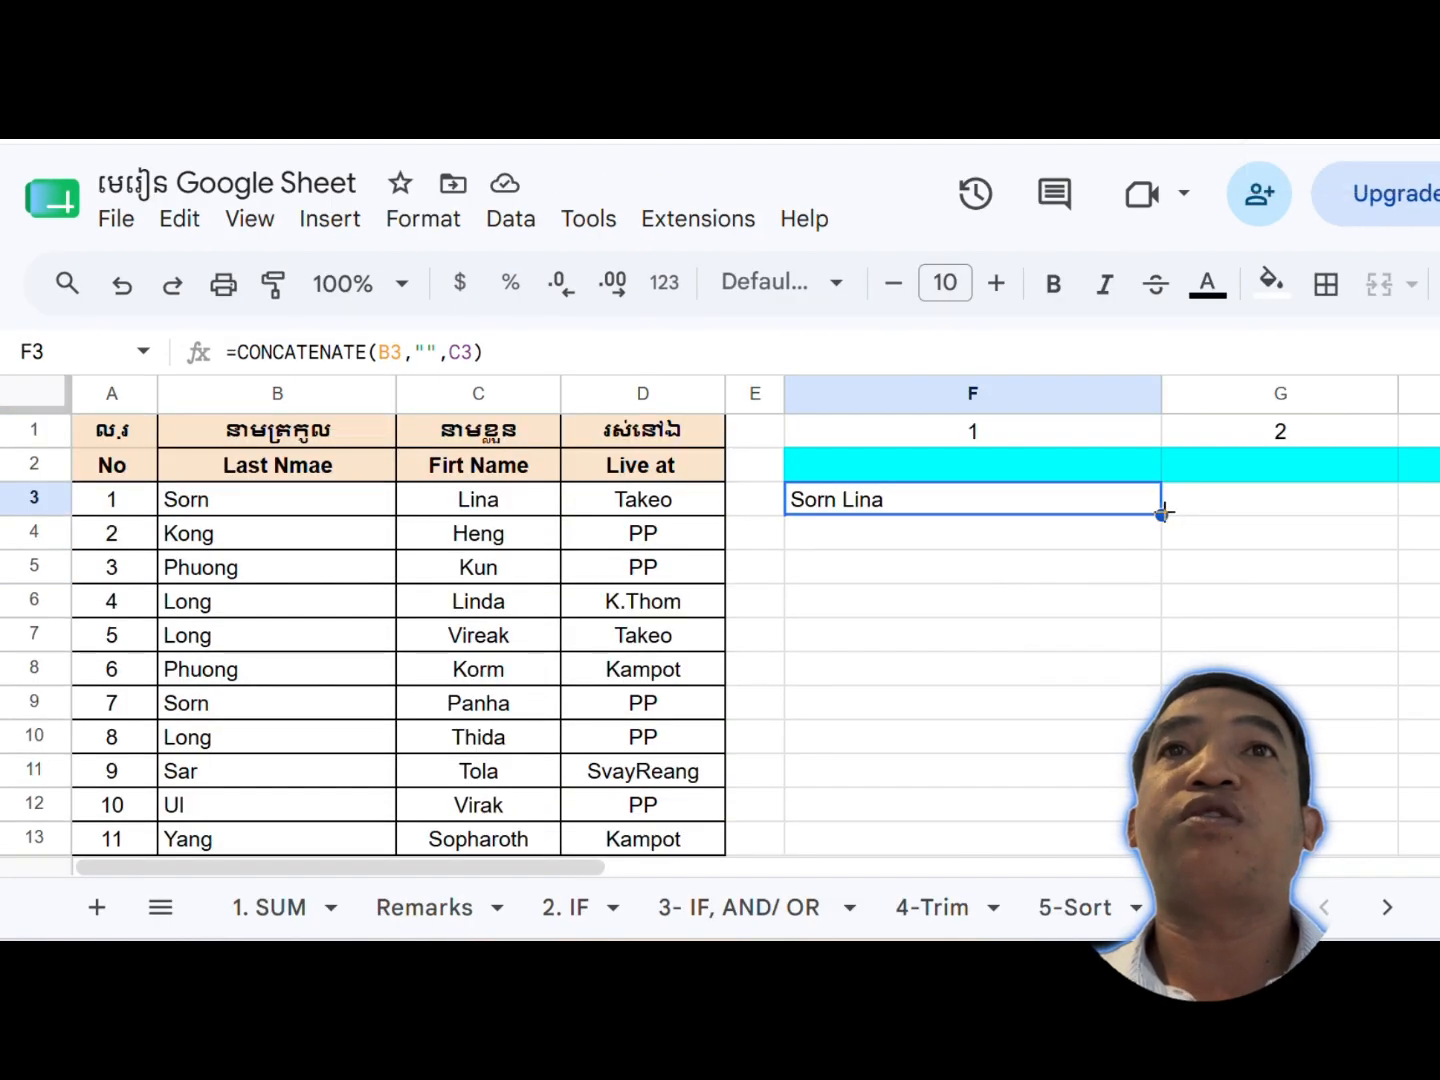
pyautogui.moveTo(1164, 513); pyautogui.dragTo(1100, 812)
pyautogui.hotkey('ctrl', '-')
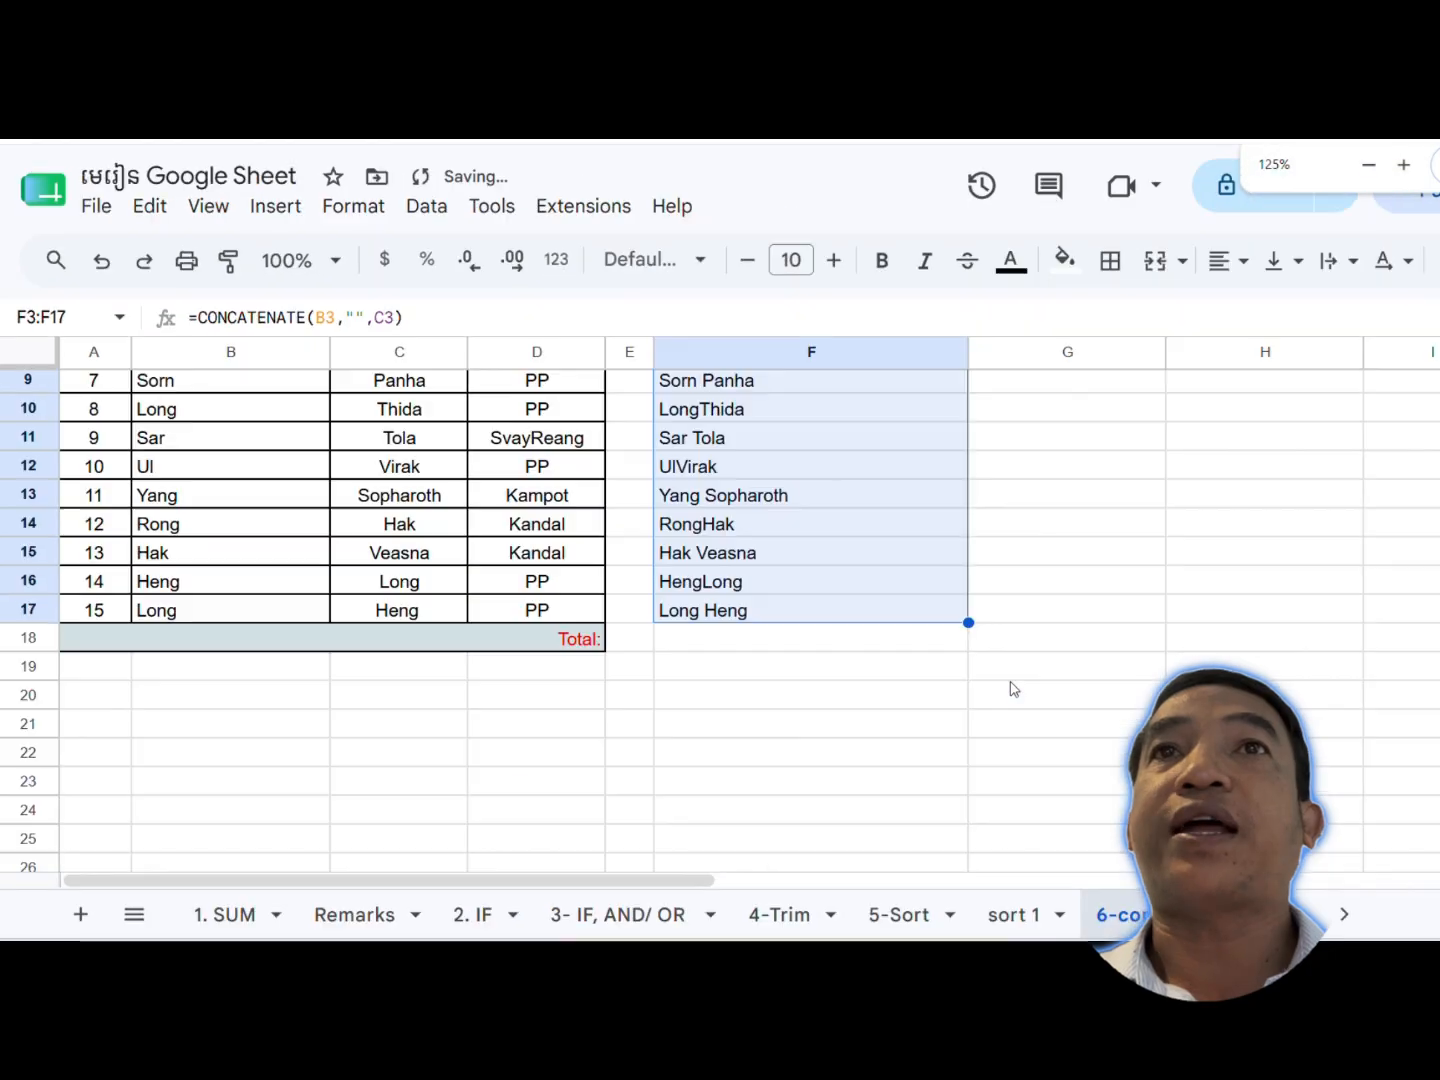
pyautogui.scroll(3, 945, 665)
# Compare the joined names in F3 and F4, and add a space between the quotes in F3's formula, making it =CONCATENATE(B3," ",C3)
pyautogui.click(700, 450)
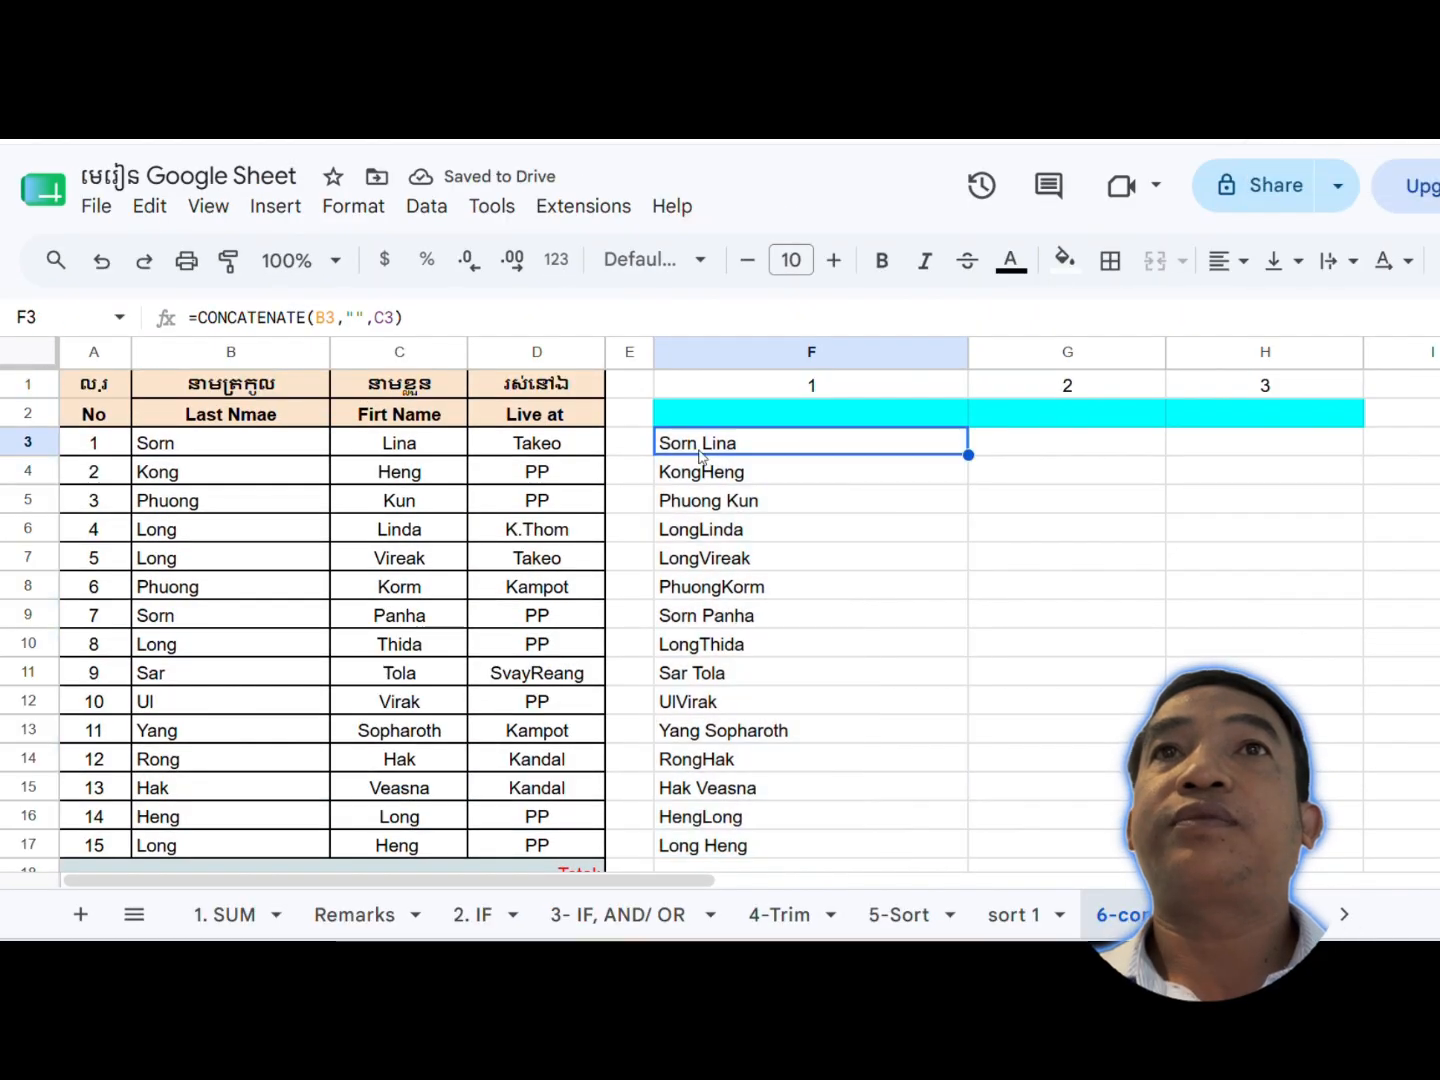
pyautogui.click(708, 474)
pyautogui.click(698, 445)
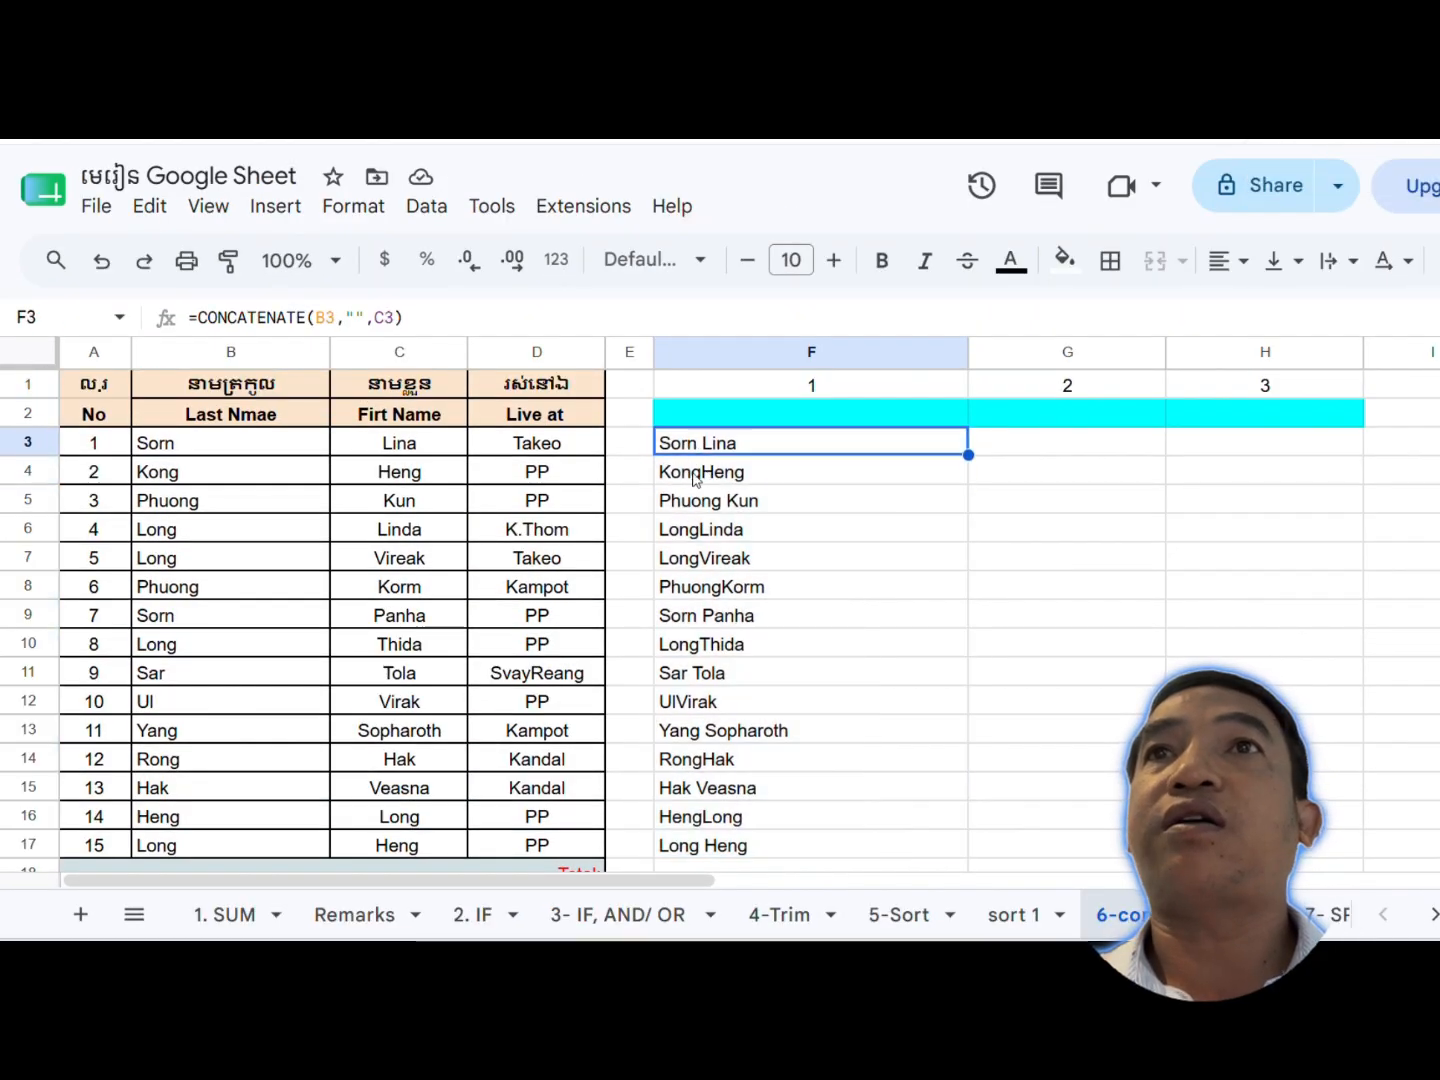
pyautogui.click(698, 478)
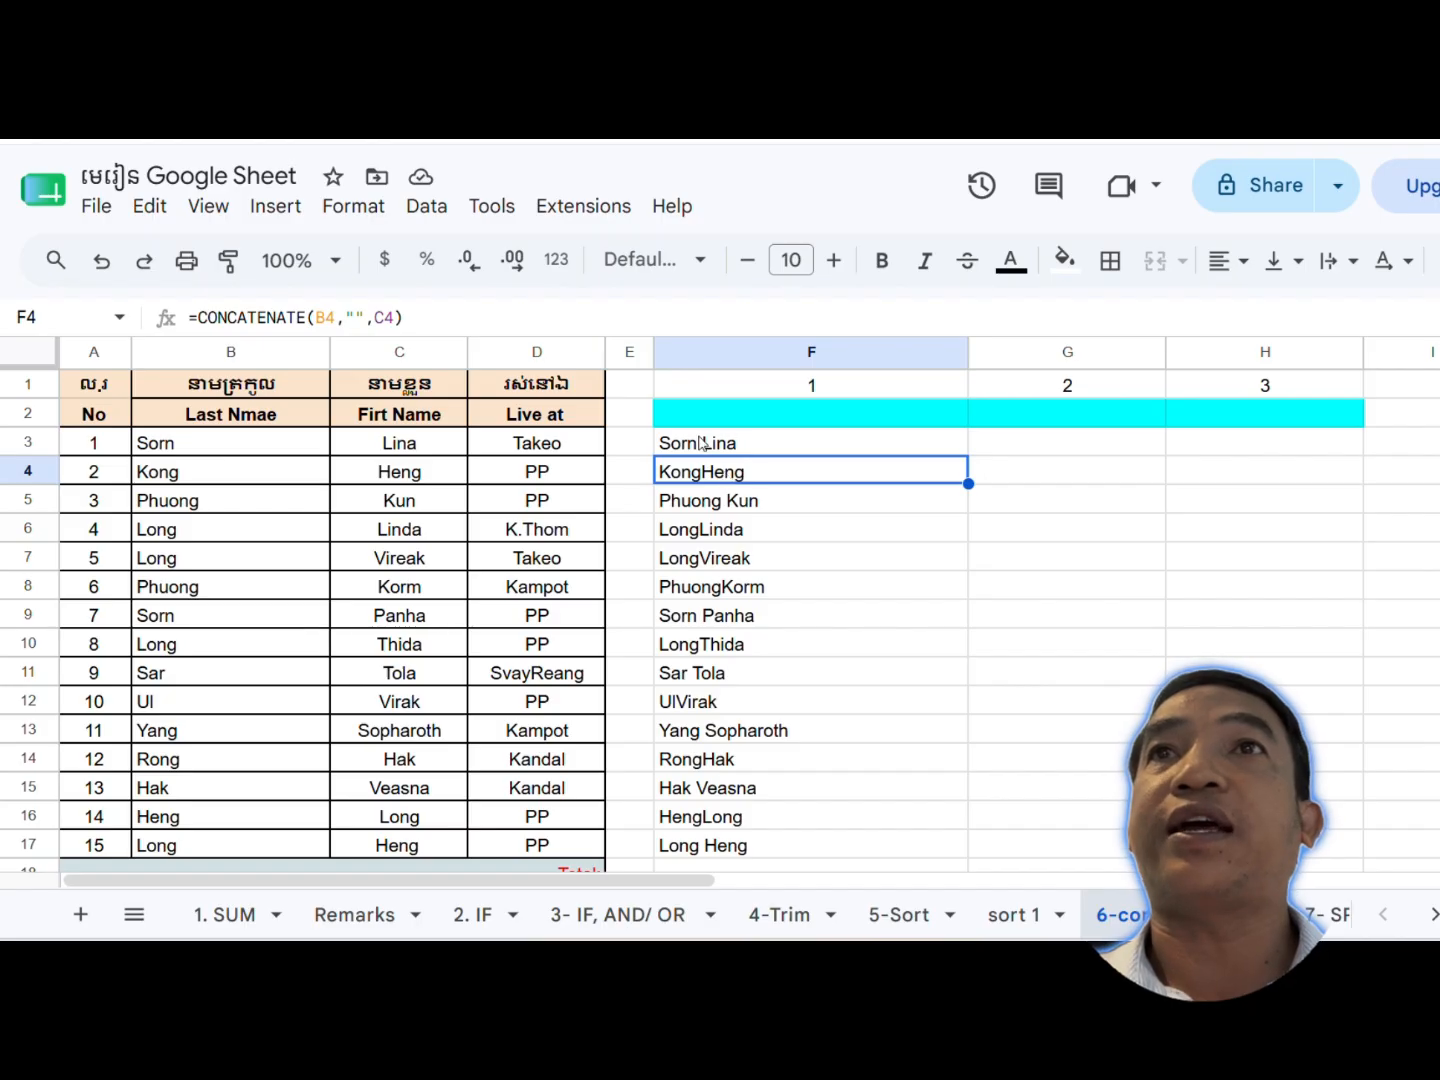
pyautogui.doubleClick(702, 442)
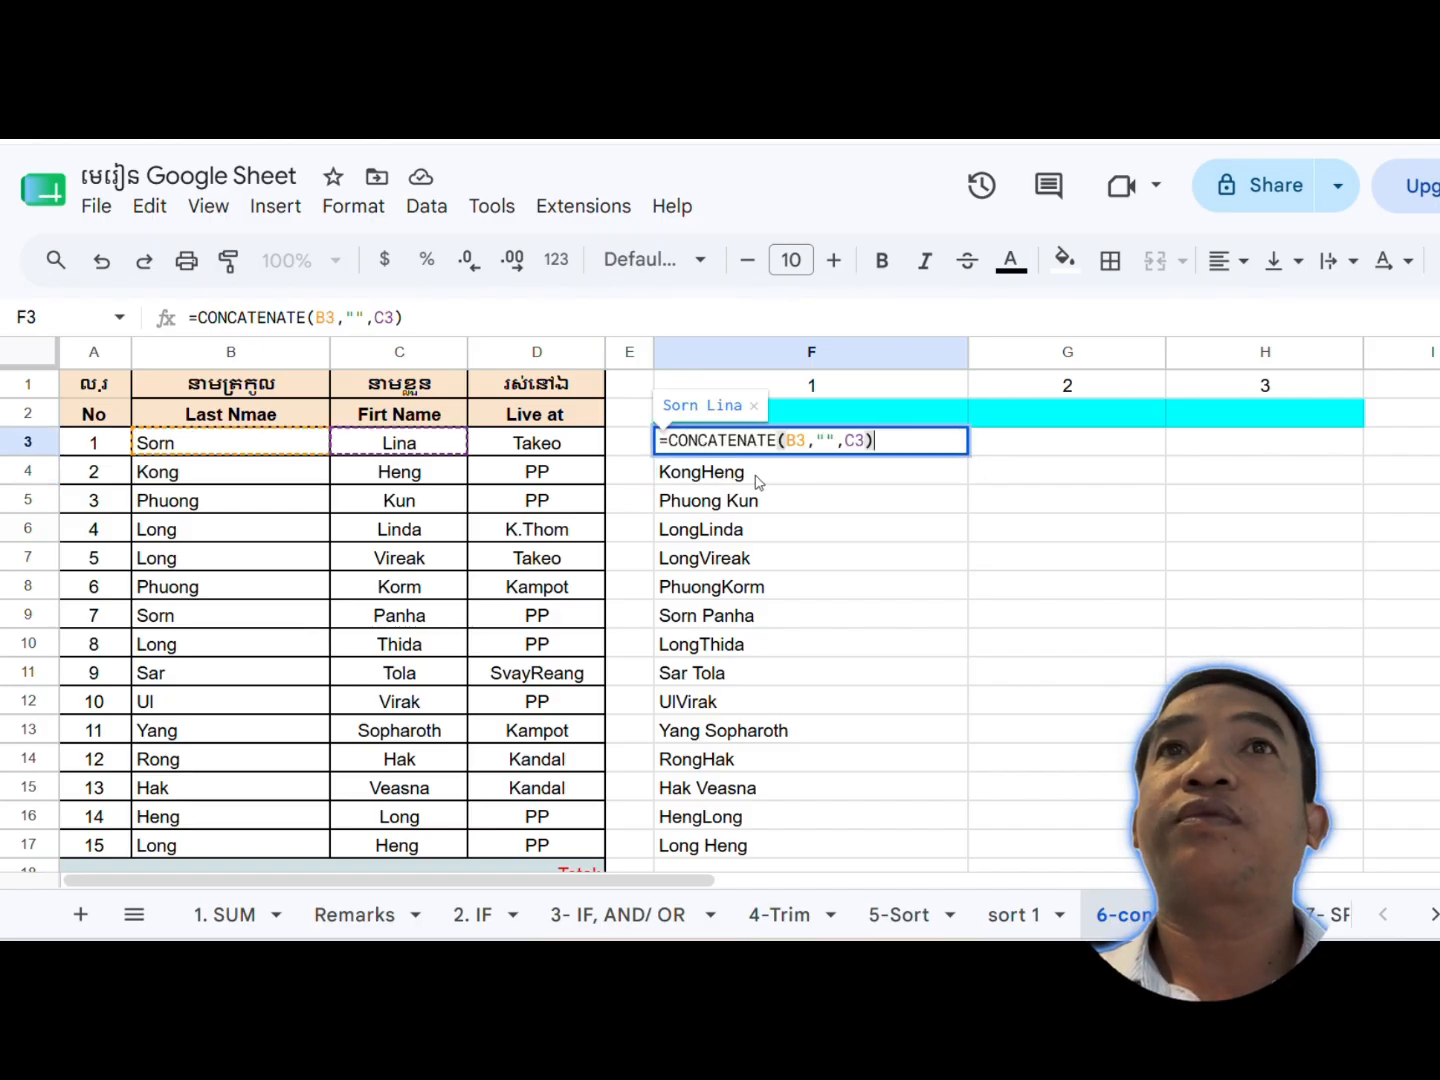
pyautogui.press('Return')
pyautogui.click(717, 450)
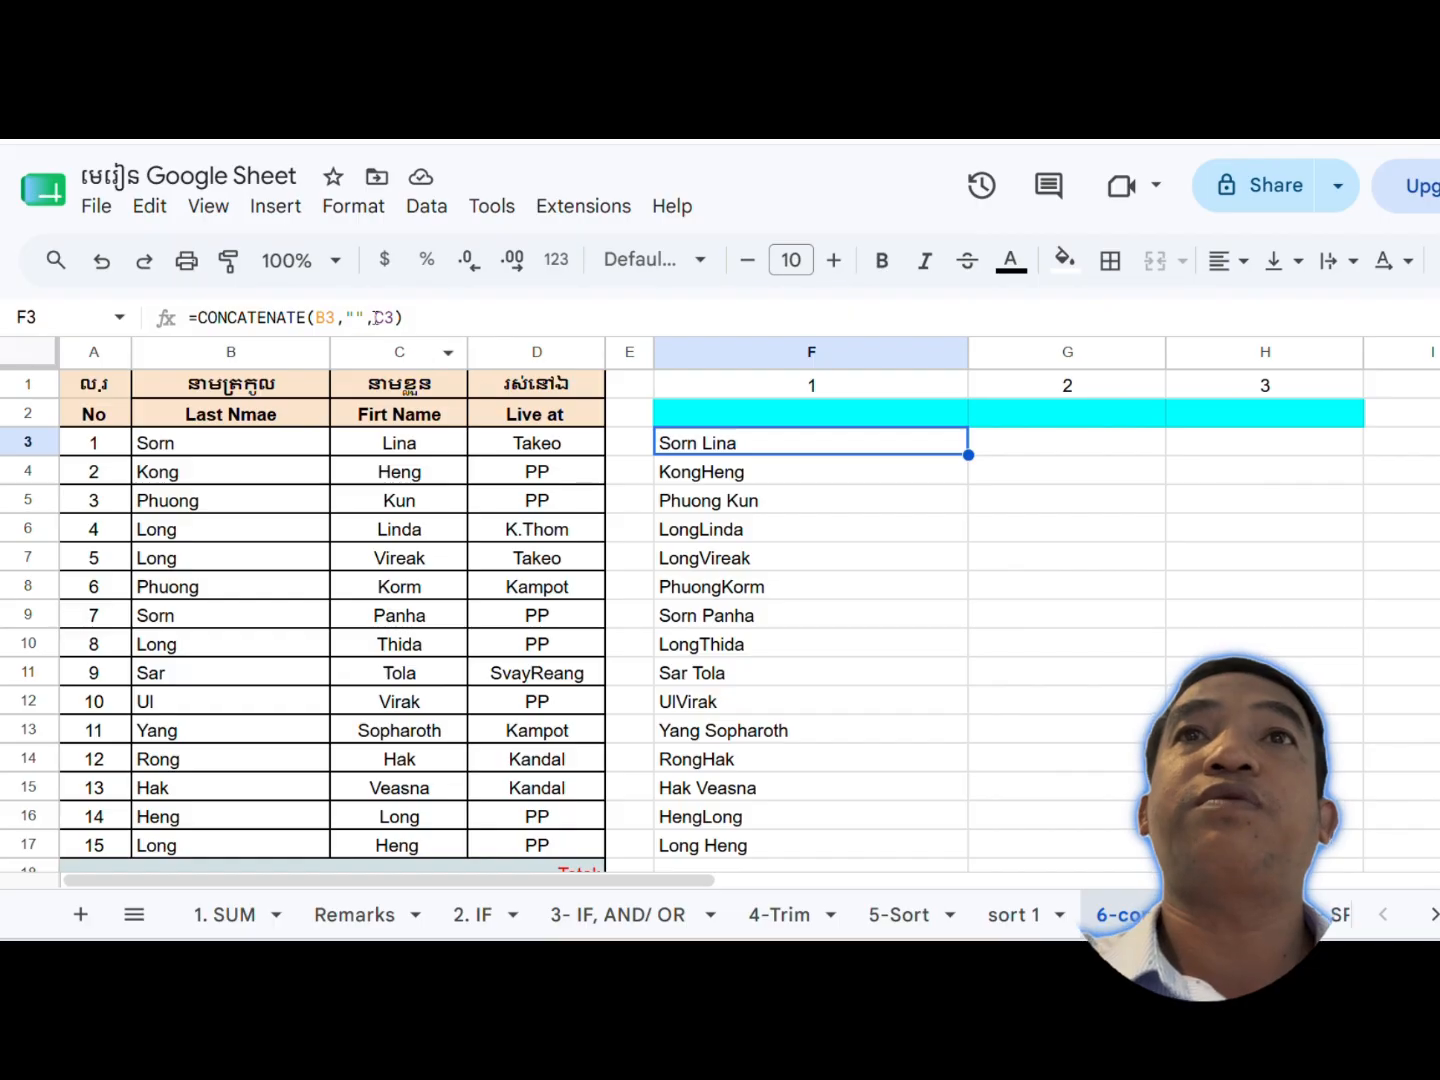
pyautogui.click(358, 316)
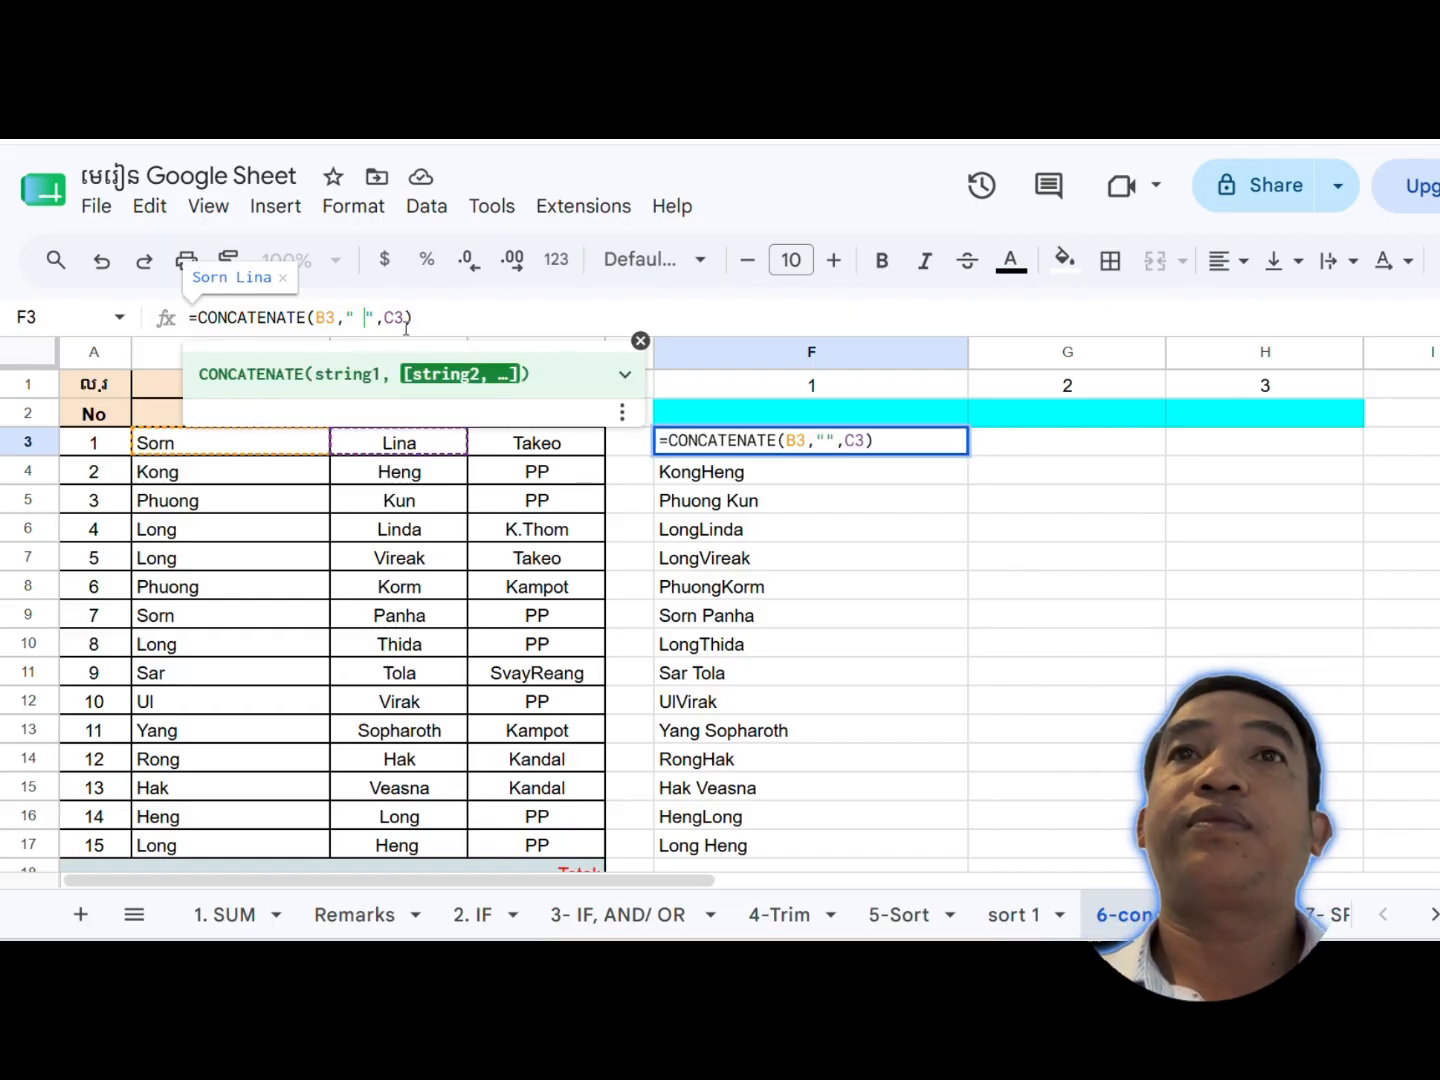
pyautogui.press('Return')
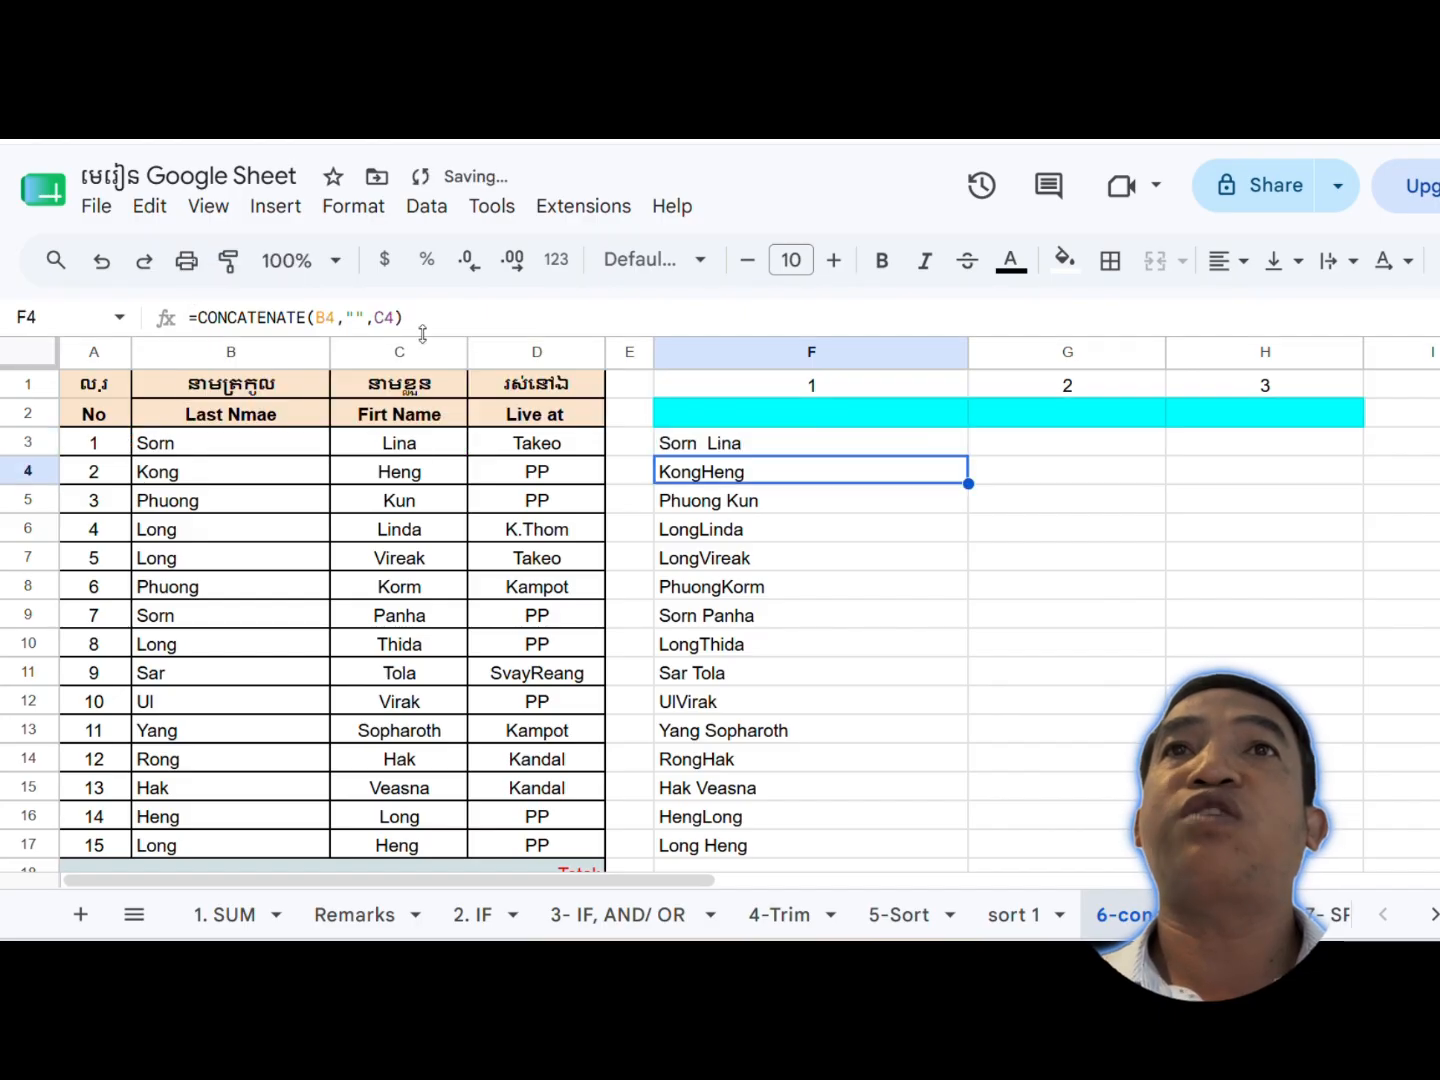
# Copy the corrected formula from F3 down through F17 and check the formula in F4
pyautogui.click(959, 443)
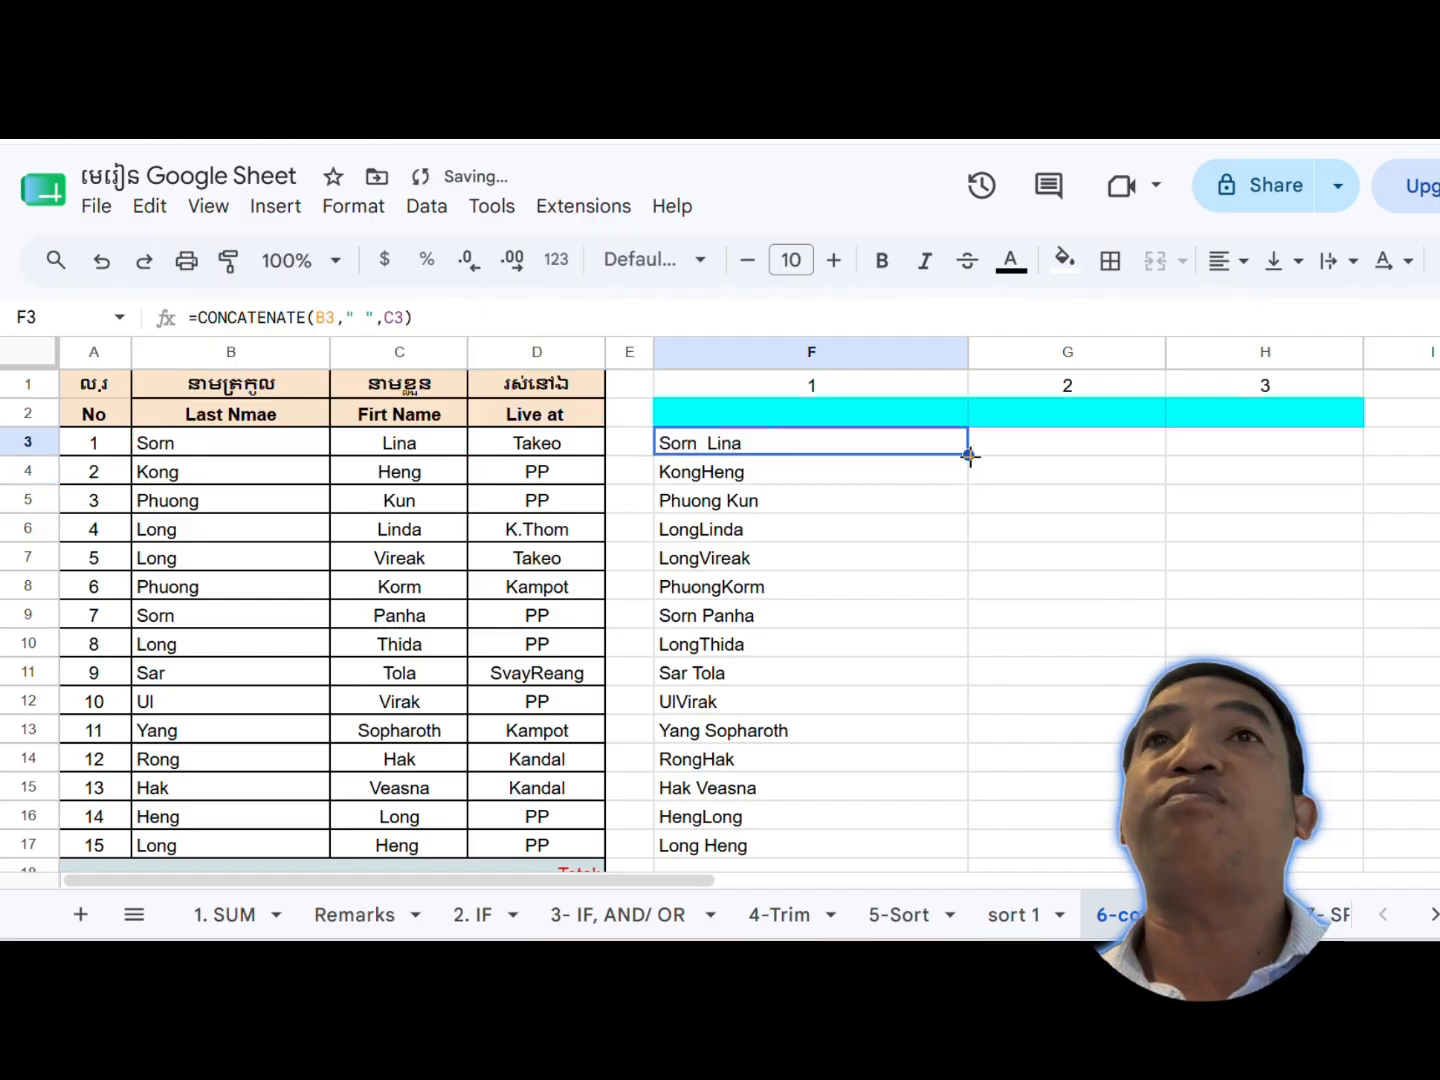
pyautogui.moveTo(965, 453); pyautogui.dragTo(935, 575)
pyautogui.scroll(3, 798, 720)
pyautogui.click(692, 470)
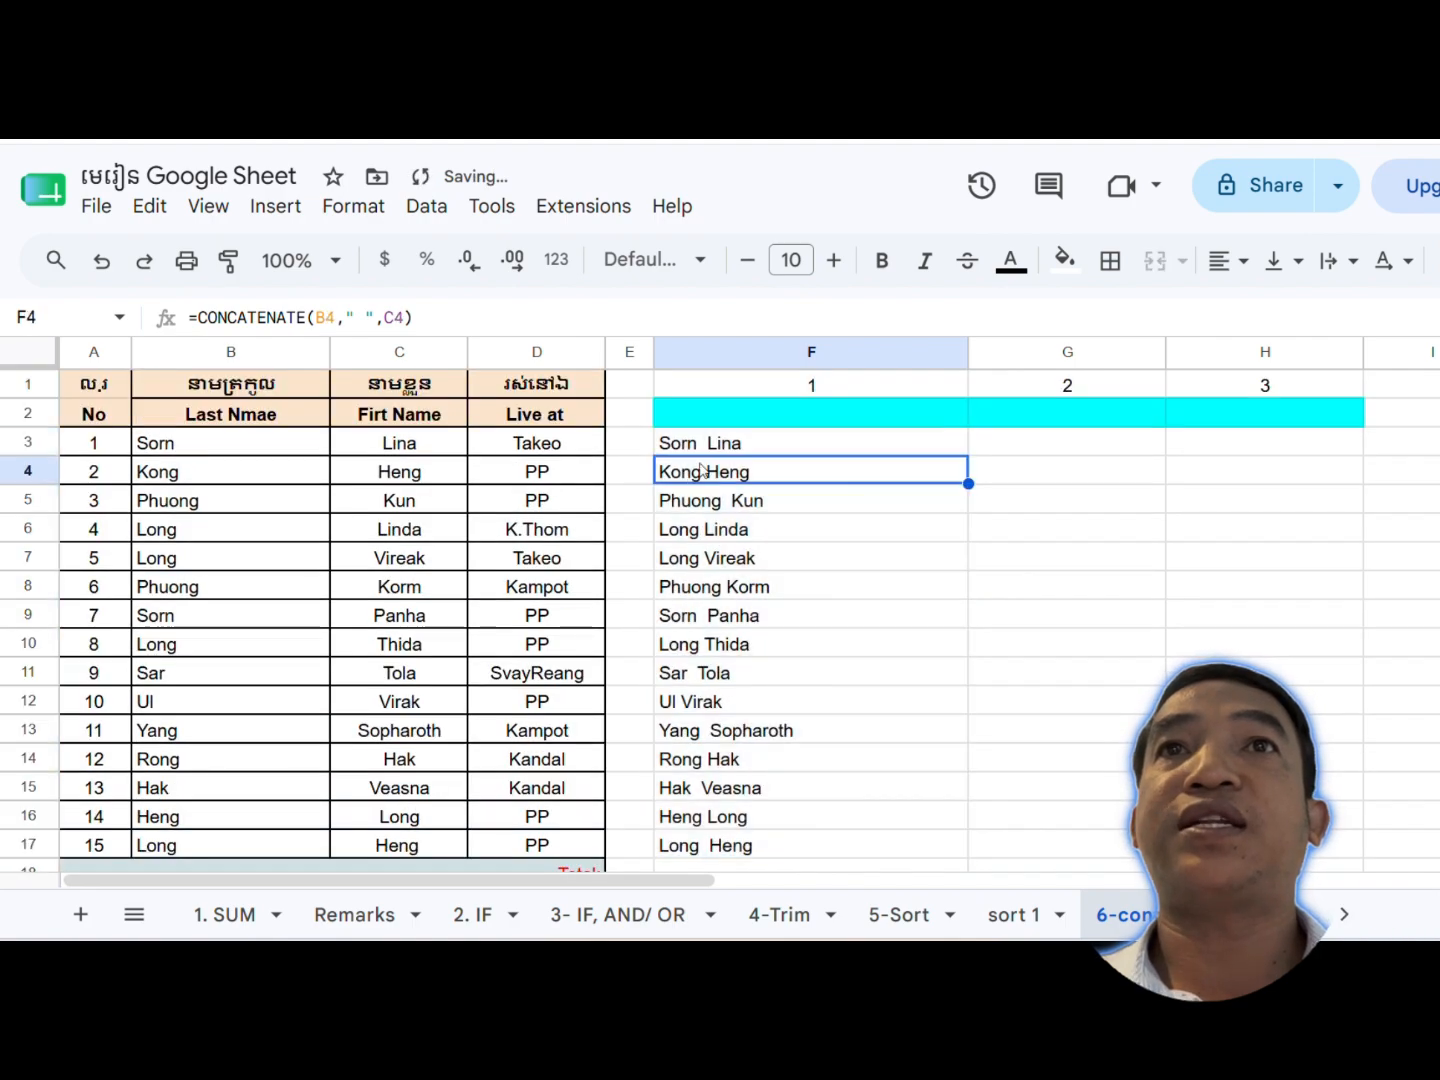
# Label cell F2 with the function's syntax text CONCATENATE(string1, [string2, …]), copied from the formula help
pyautogui.click(727, 425)
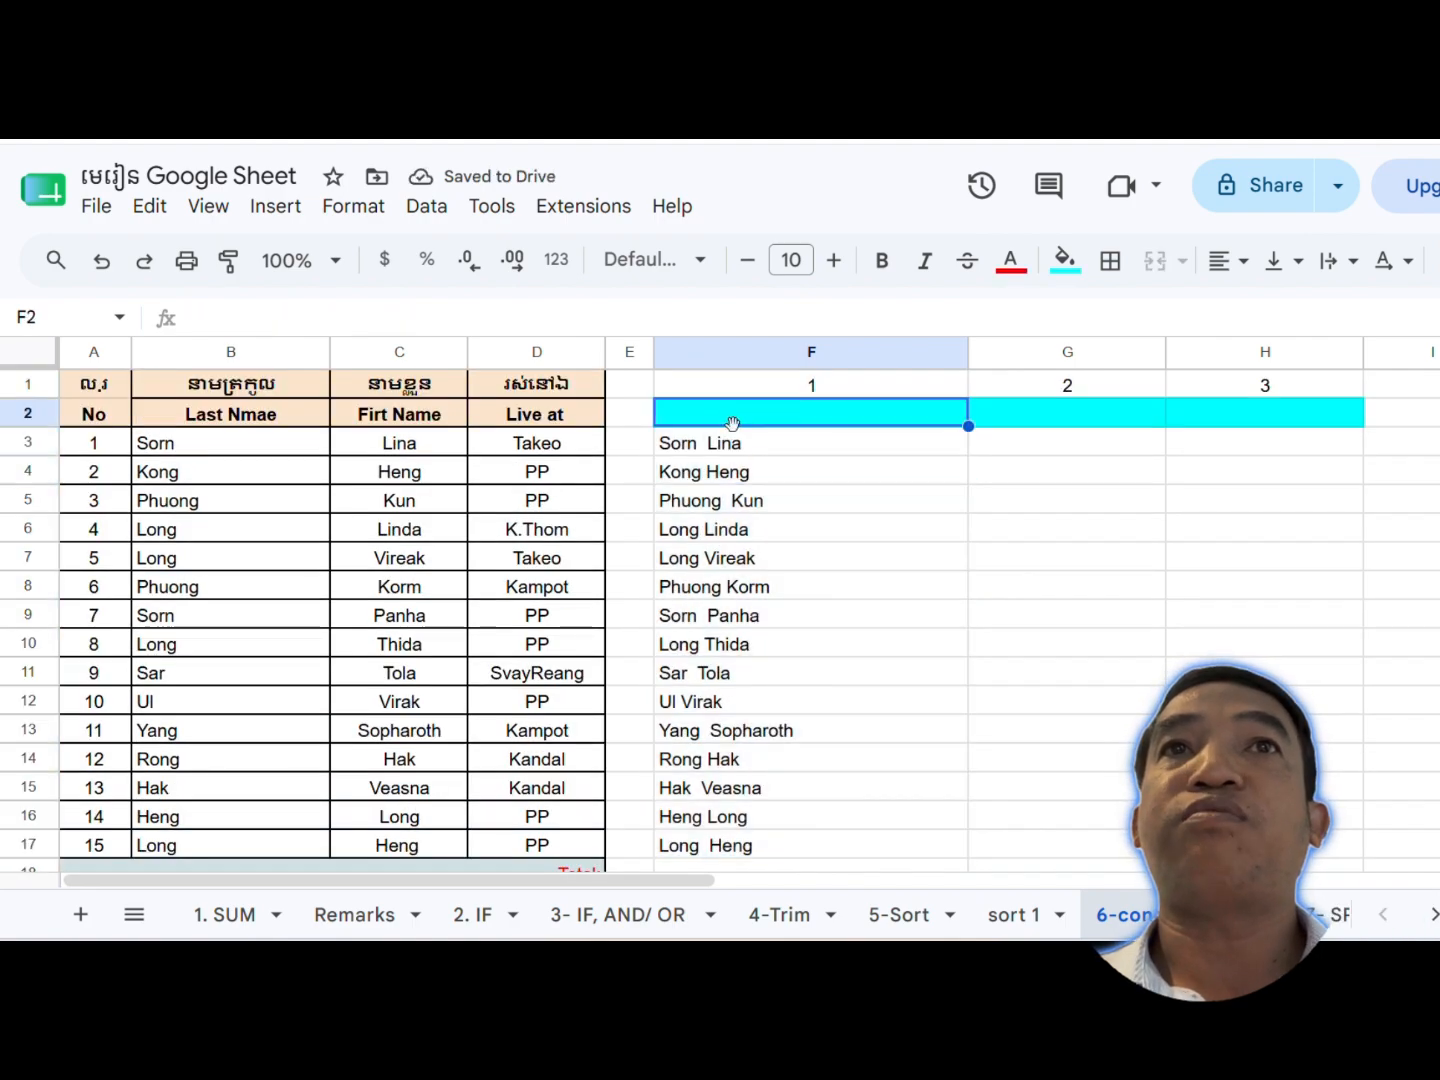
pyautogui.write('=con')
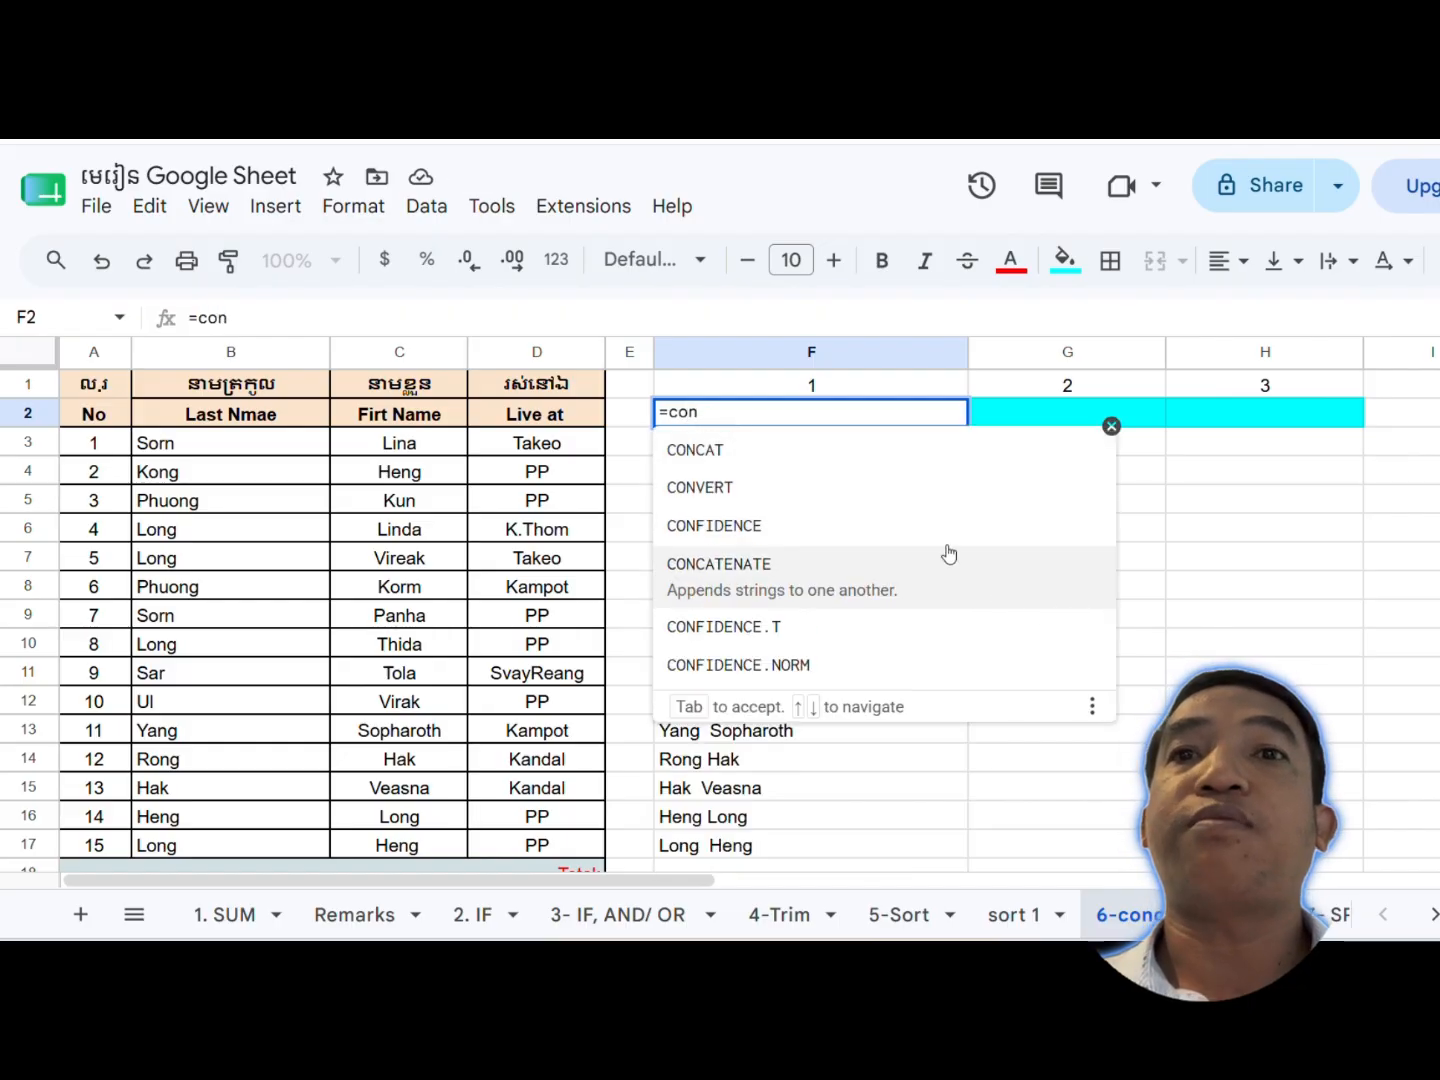
pyautogui.click(787, 568)
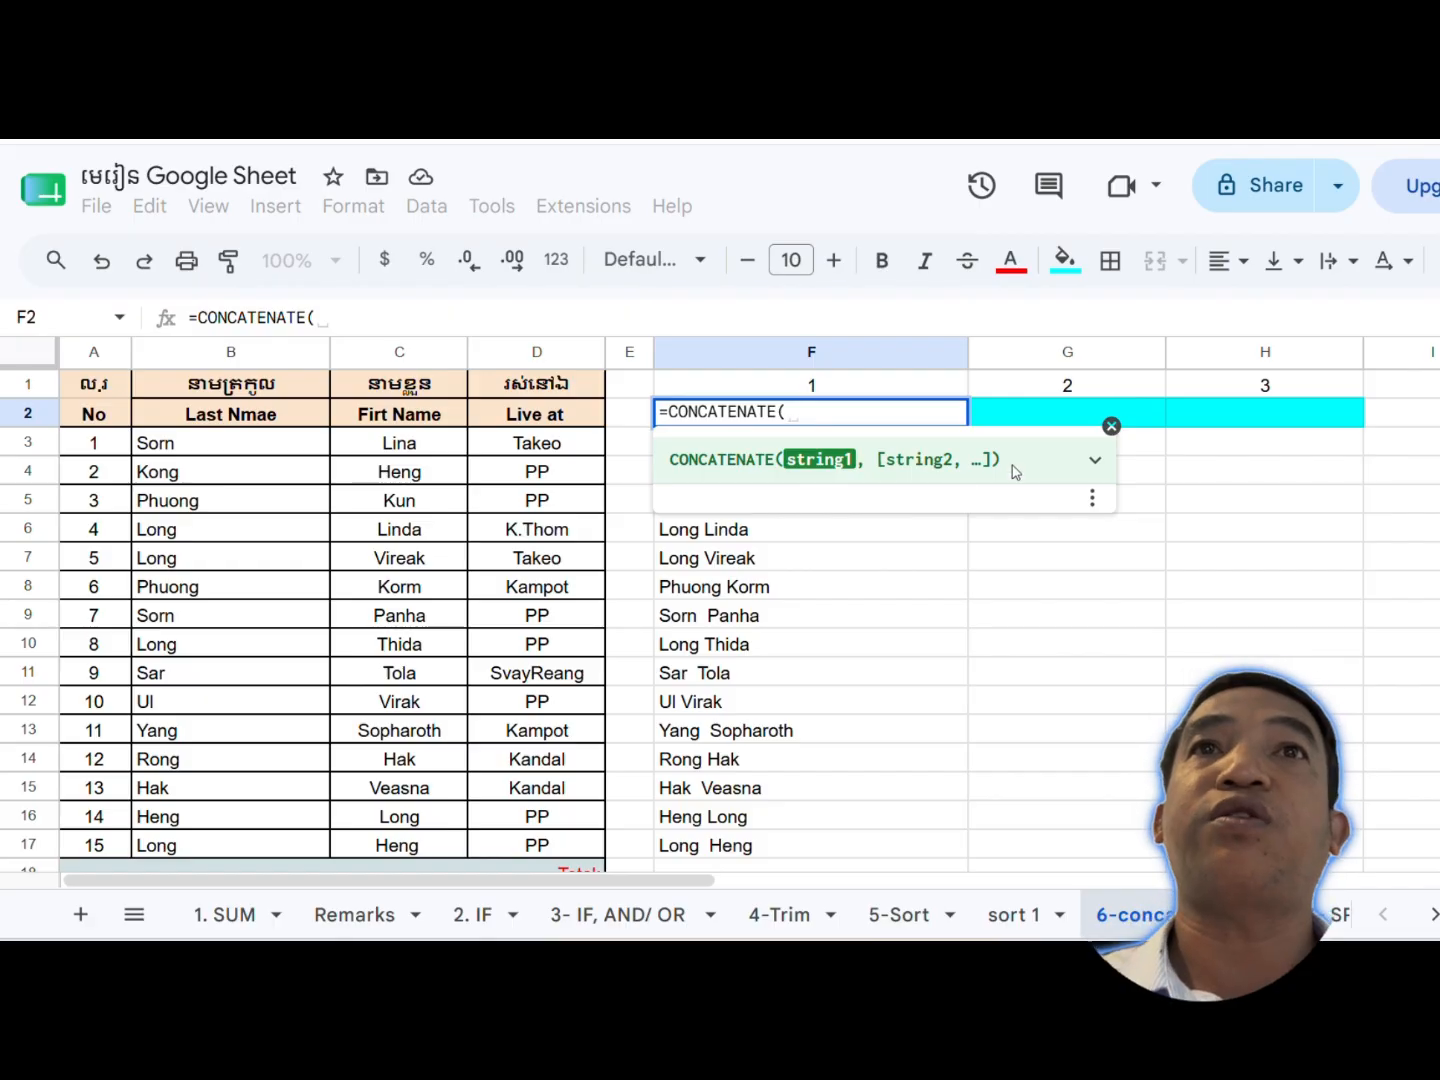
pyautogui.moveTo(1015, 473); pyautogui.dragTo(698, 482)
pyautogui.hotkey('ctrl', 'c')
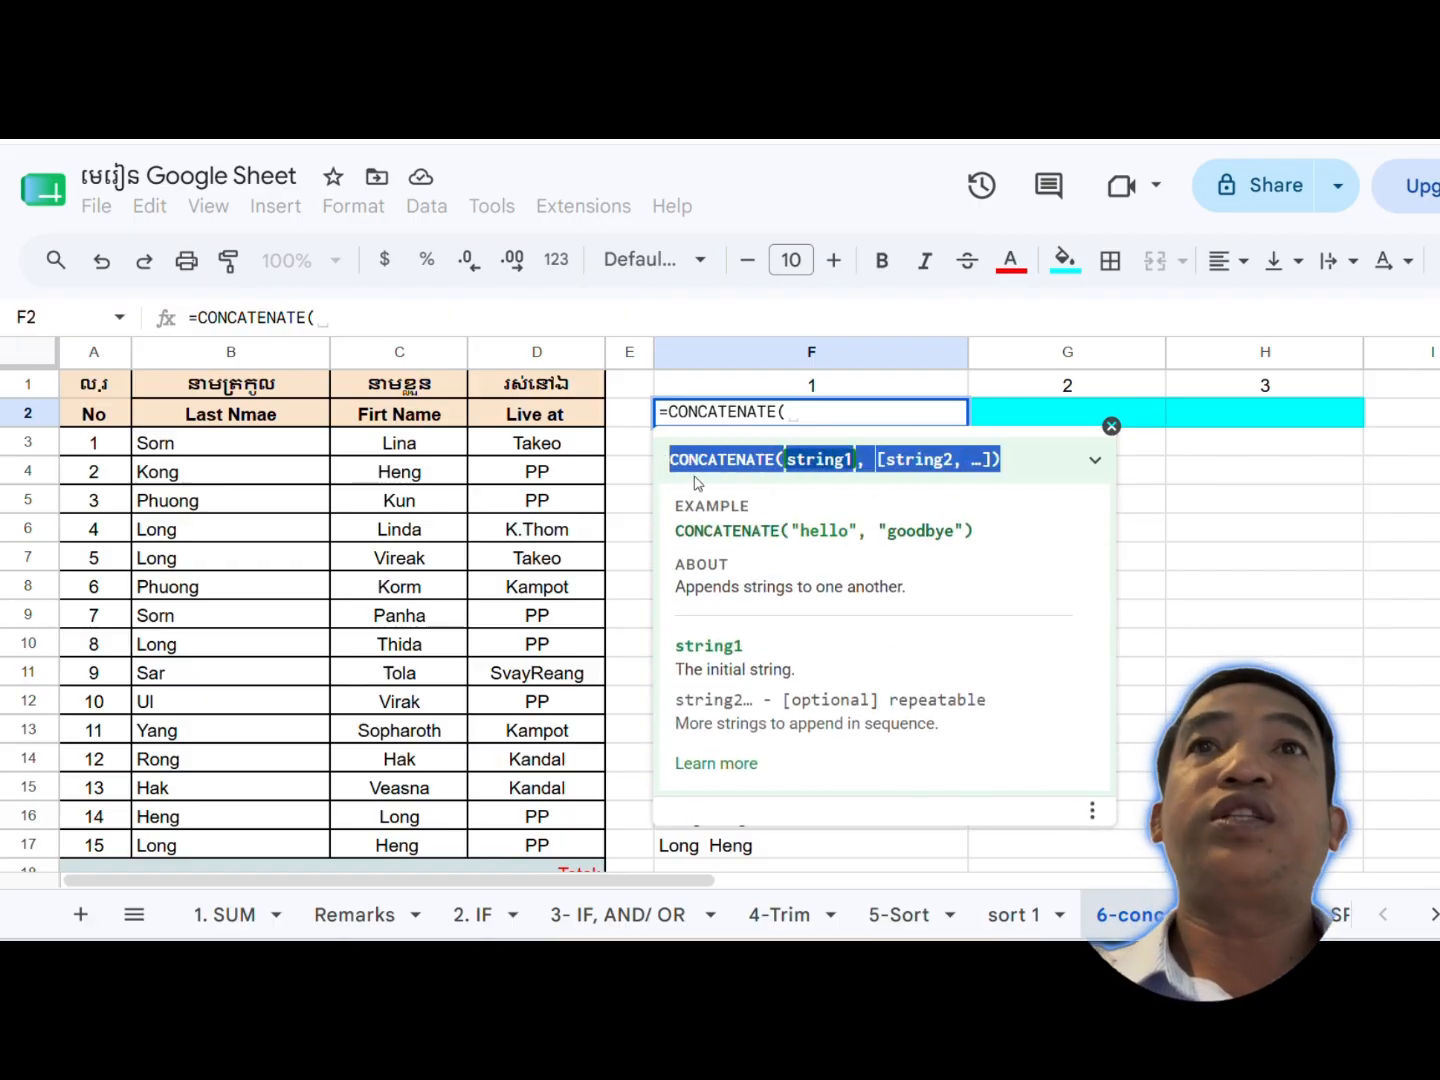
pyautogui.click(799, 403)
pyautogui.moveTo(821, 410); pyautogui.dragTo(616, 411)
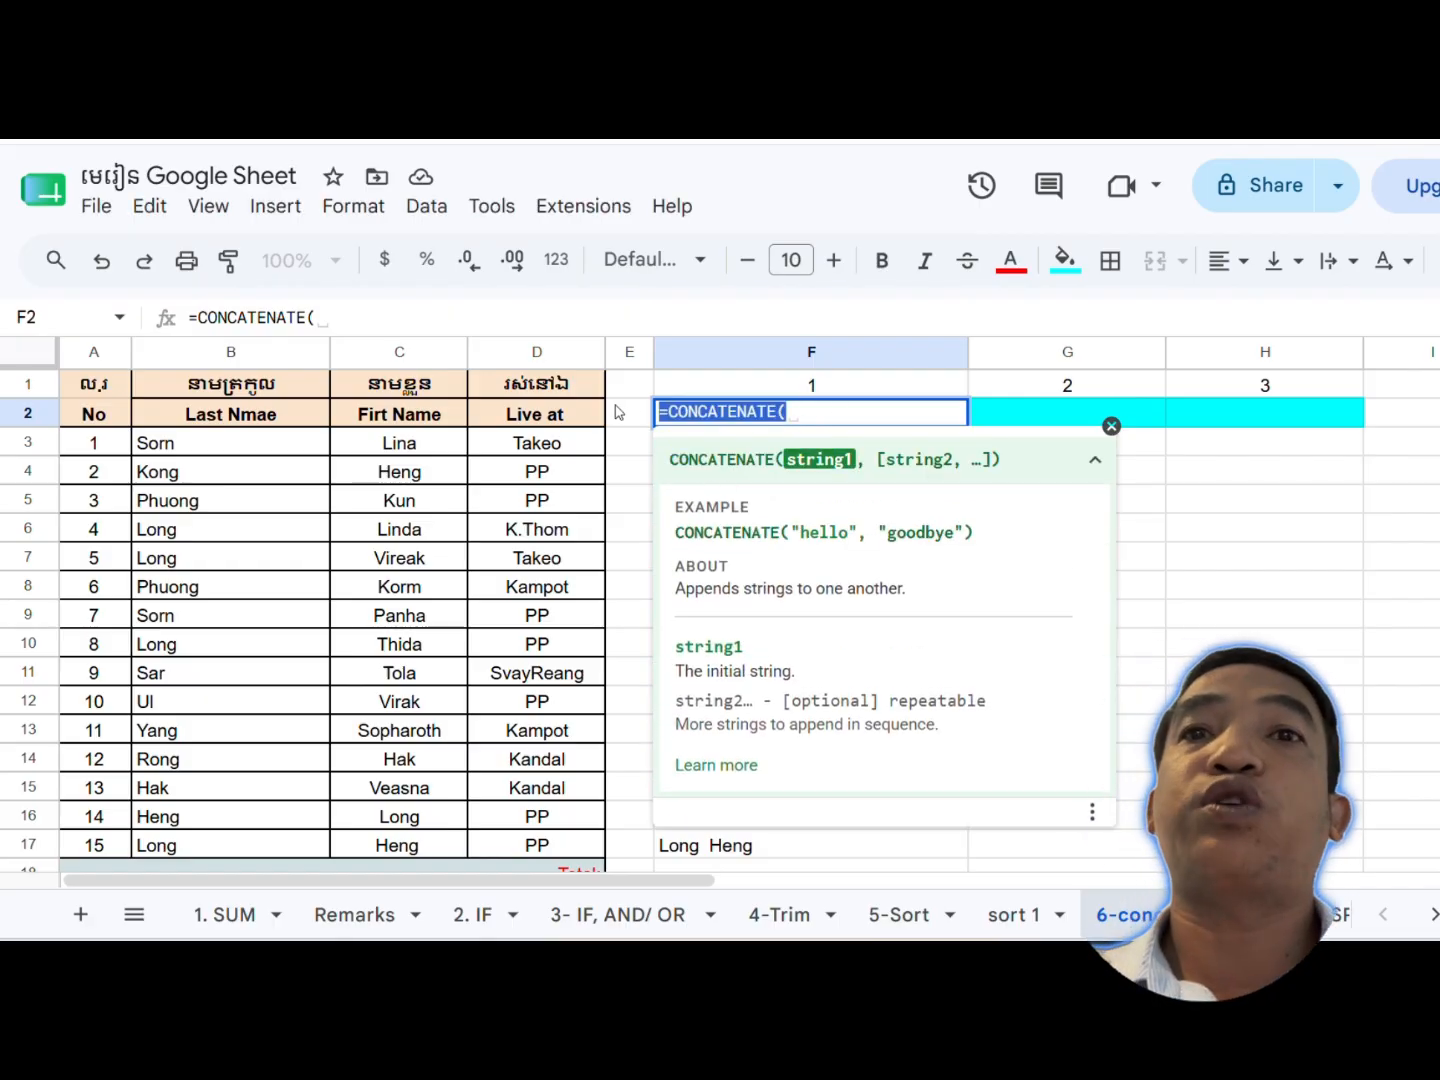
pyautogui.hotkey('ctrl', 'v')
pyautogui.press('Return')
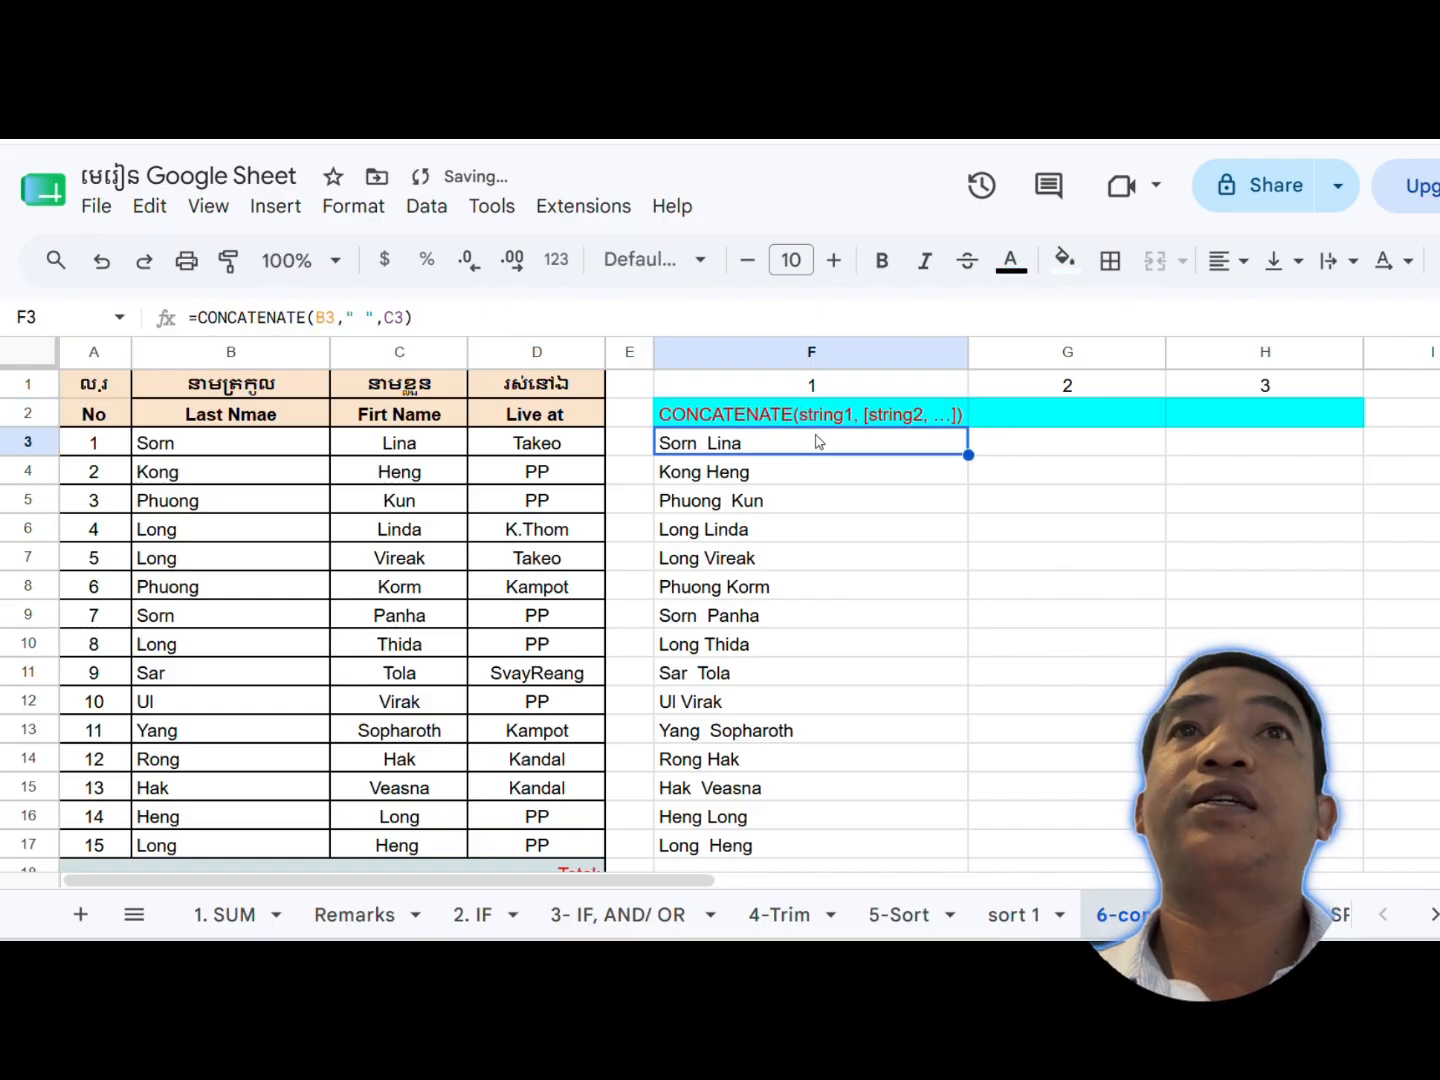
pyautogui.click(800, 418)
pyautogui.click(843, 453)
# Start a TEXTJOIN formula in G2 to examine the function's syntax help, and leave the cell without entering it
pyautogui.click(1014, 419)
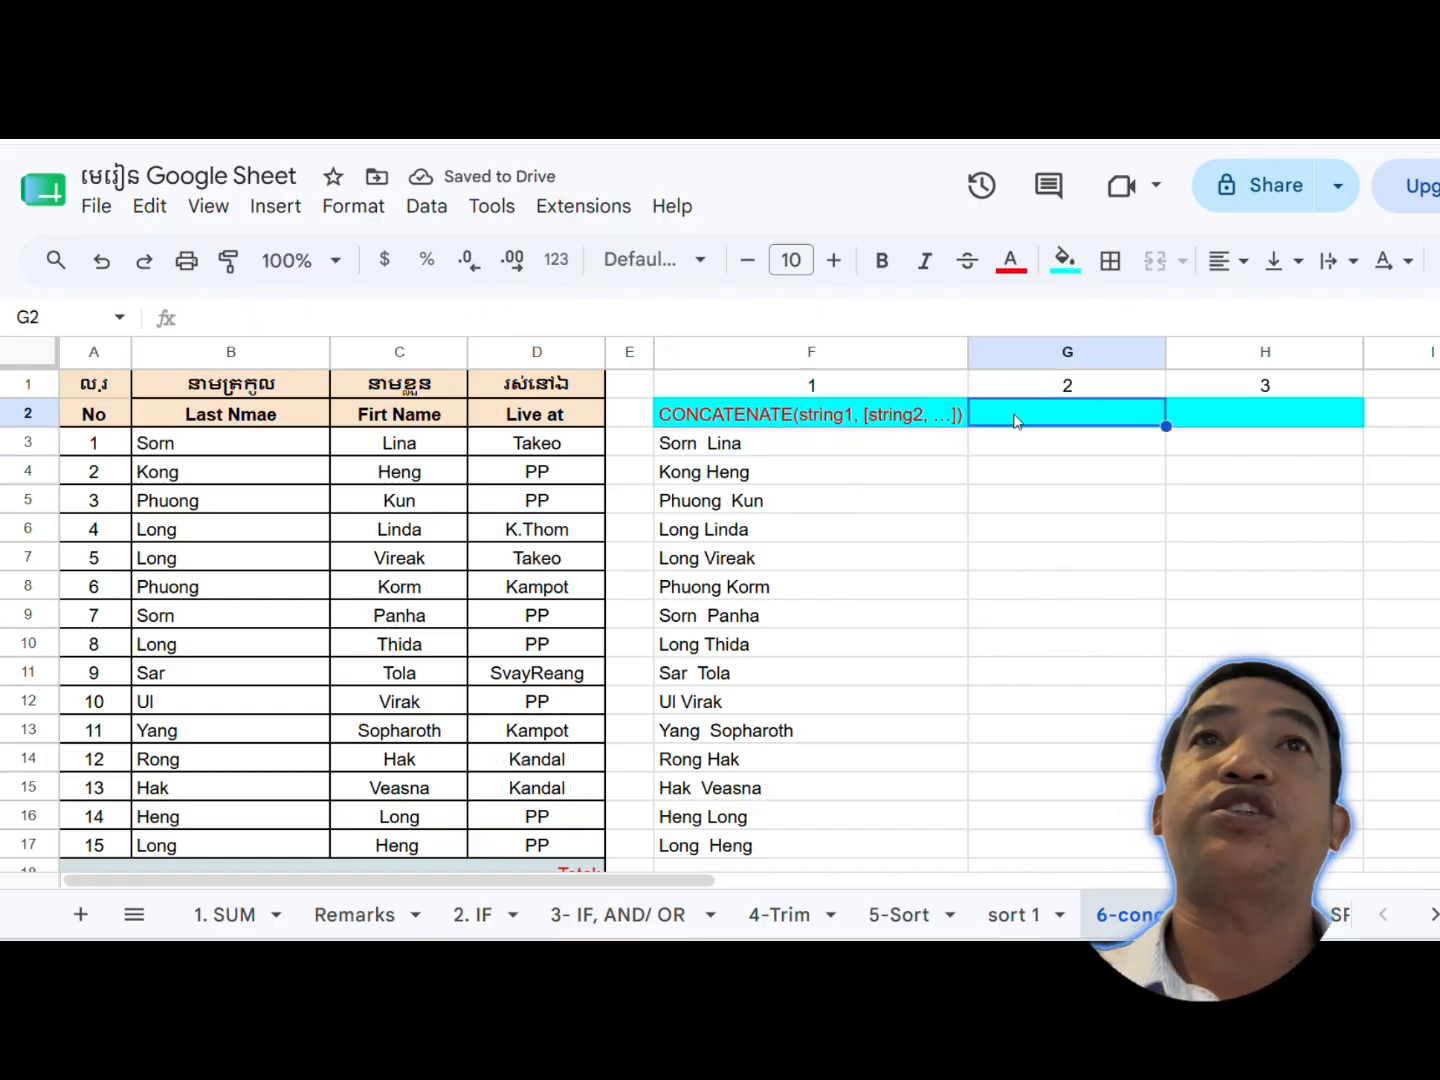
pyautogui.write('=')
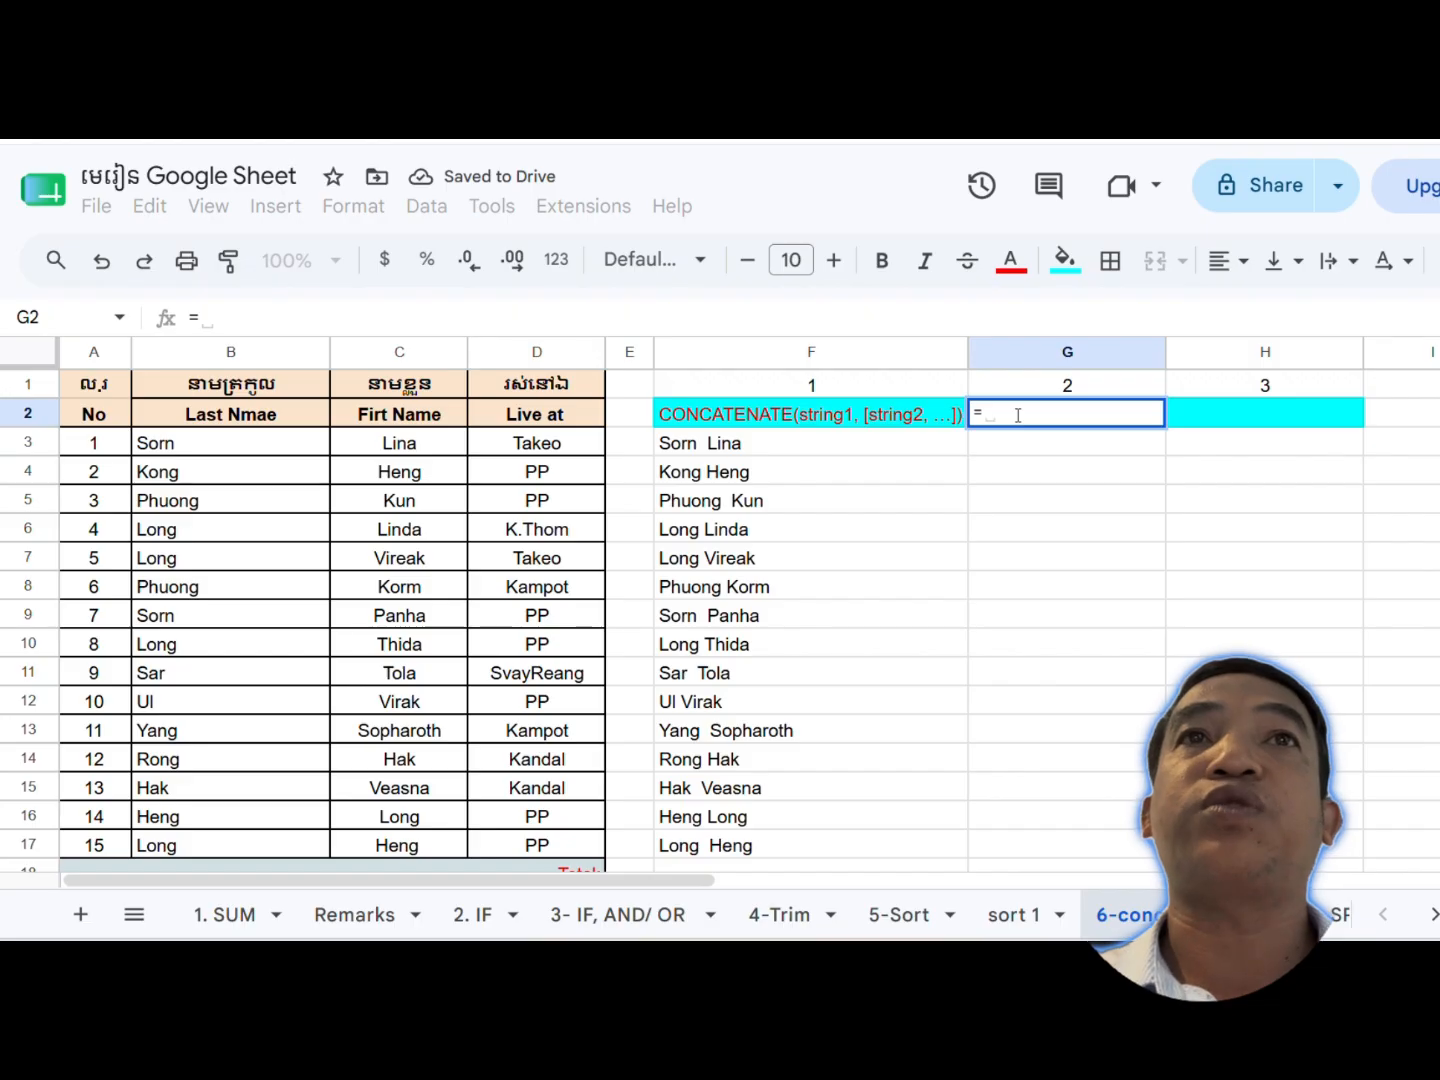
pyautogui.write('tre')
pyautogui.press('BackSpace')
pyautogui.press('BackSpace')
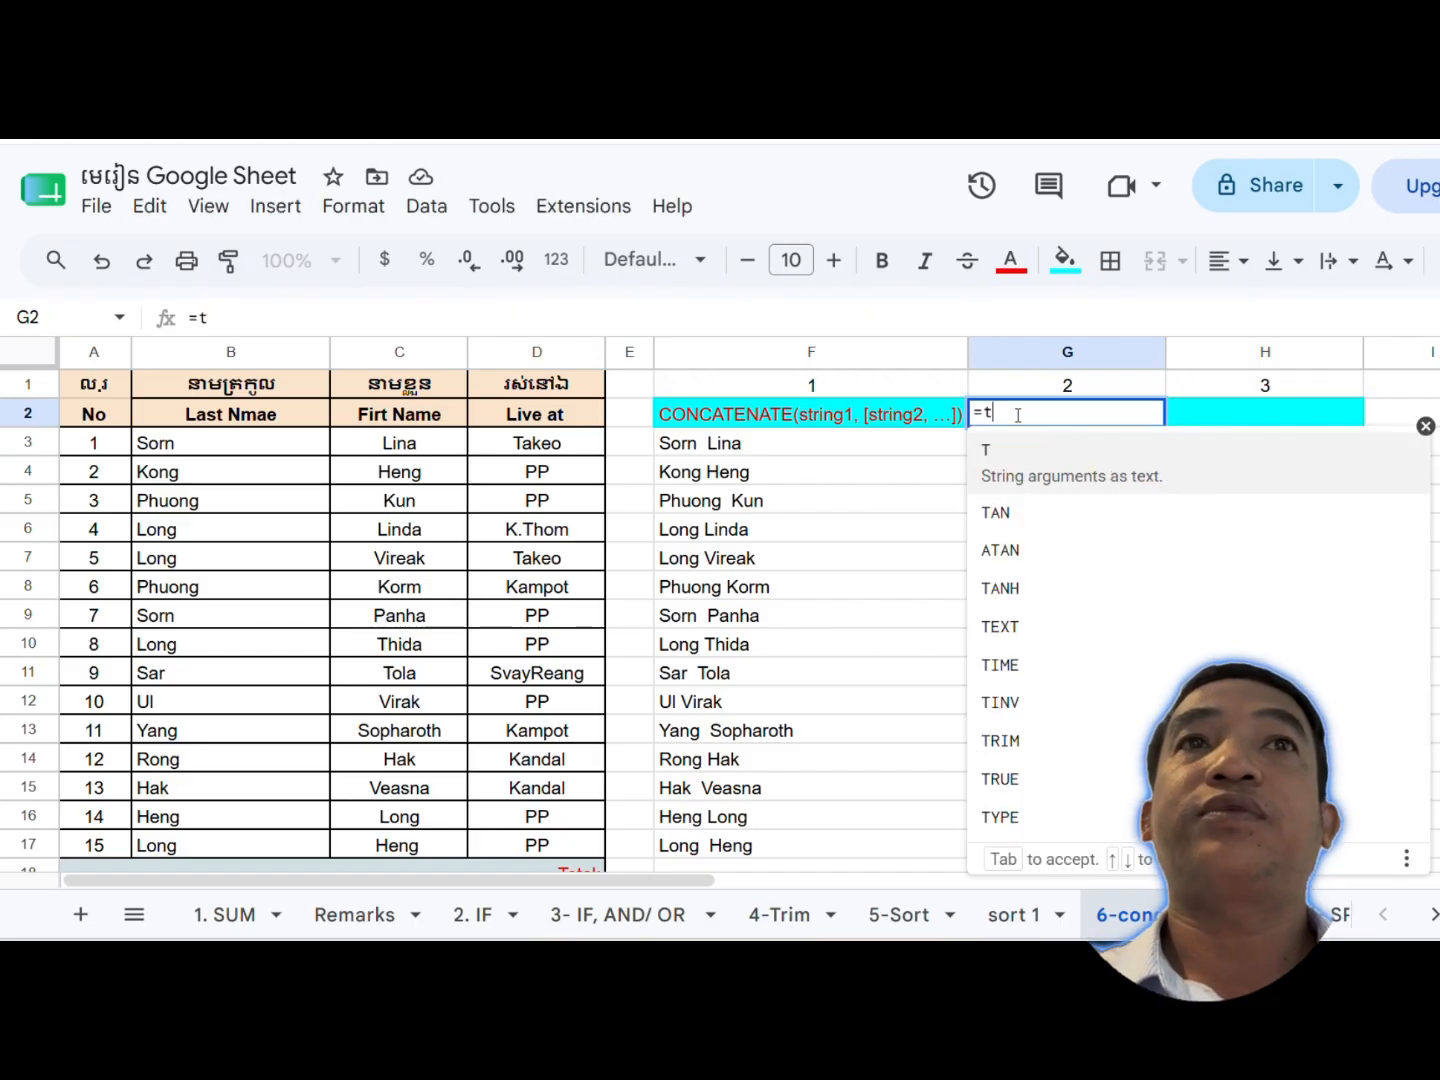
pyautogui.write('extjo')
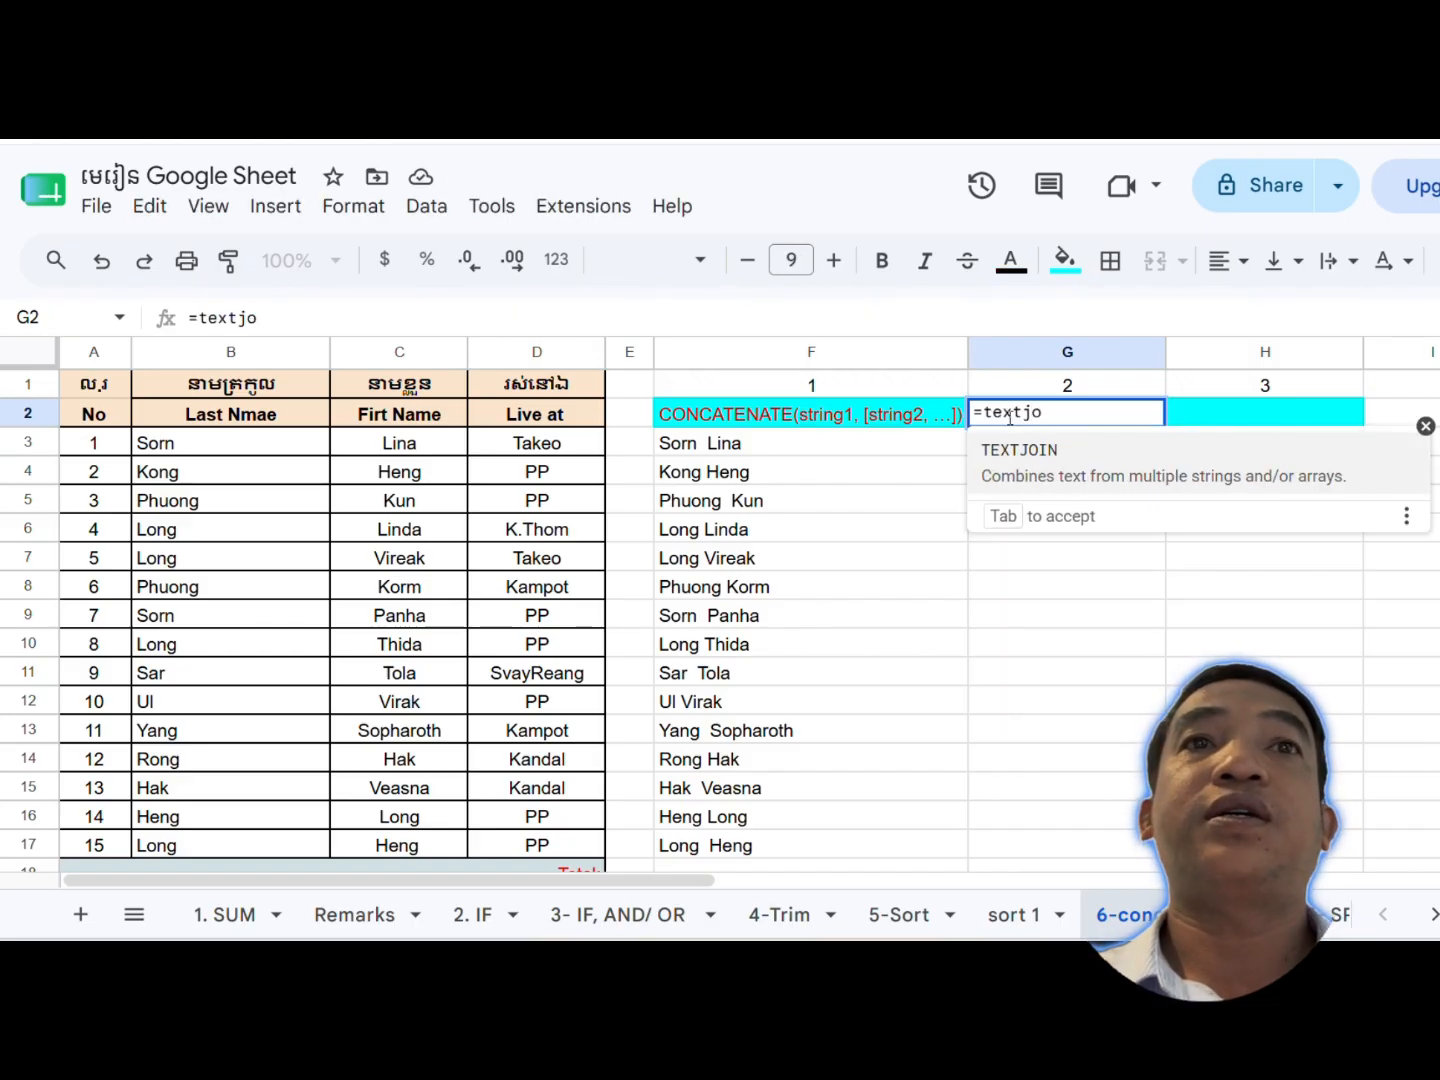
pyautogui.click(1028, 456)
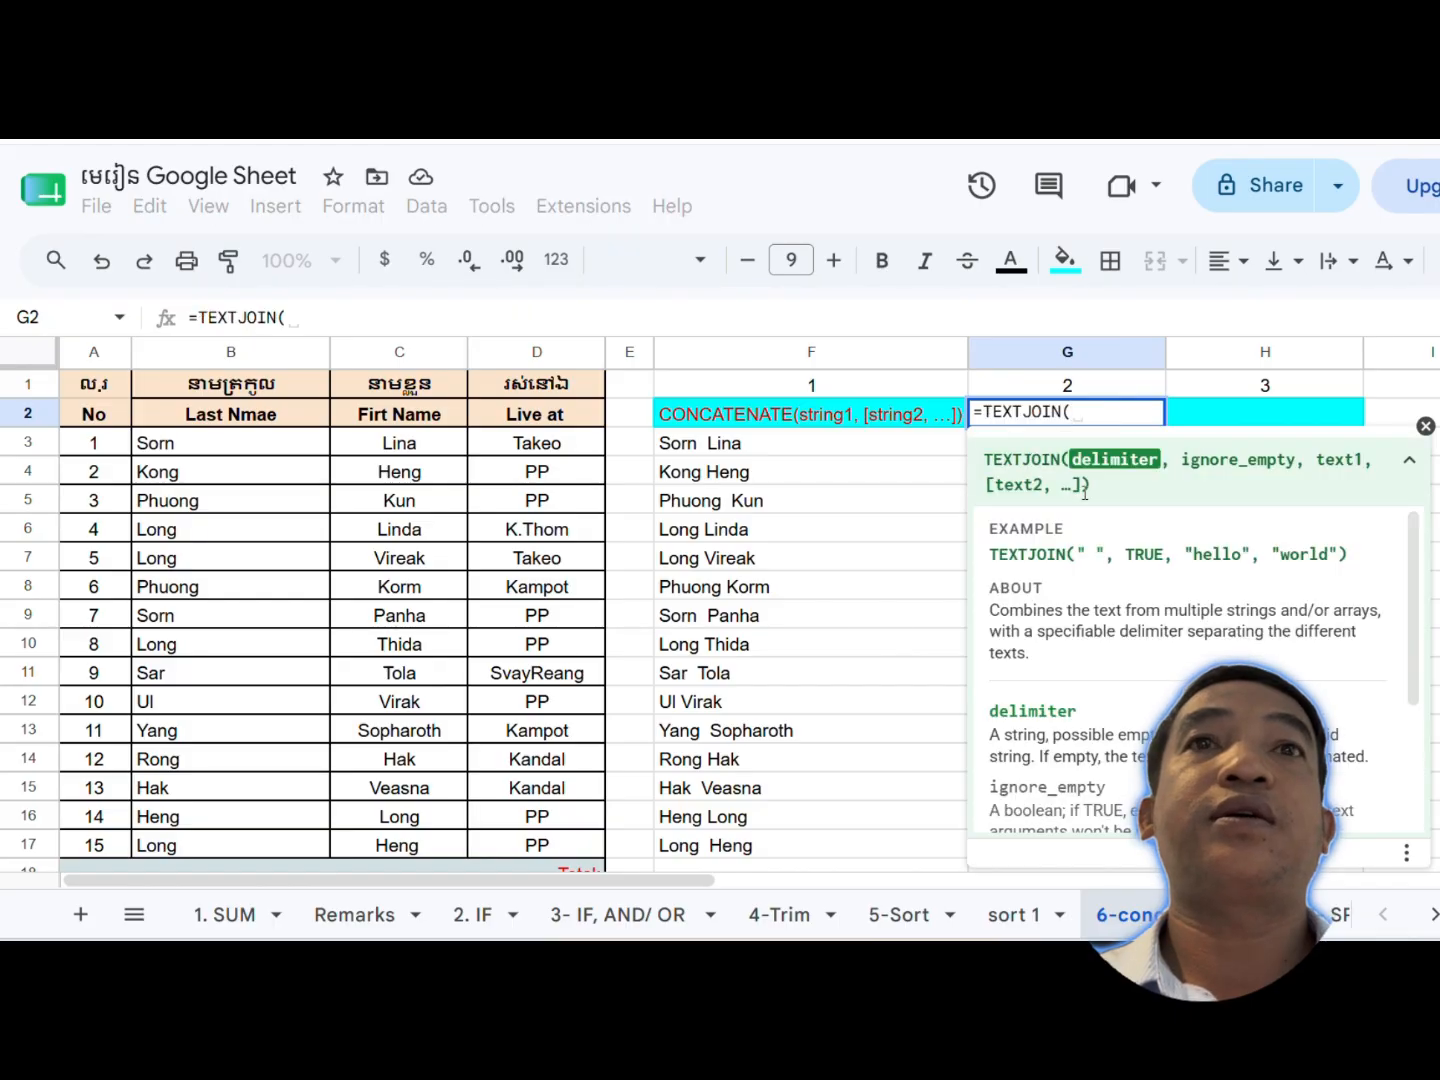
pyautogui.hotkey('ctrl', '+')
pyautogui.hotkey('ctrl', '+')
pyautogui.hotkey('ctrl', '+')
pyautogui.hotkey('ctrl', '+')
pyautogui.moveTo(444, 861); pyautogui.dragTo(535, 859)
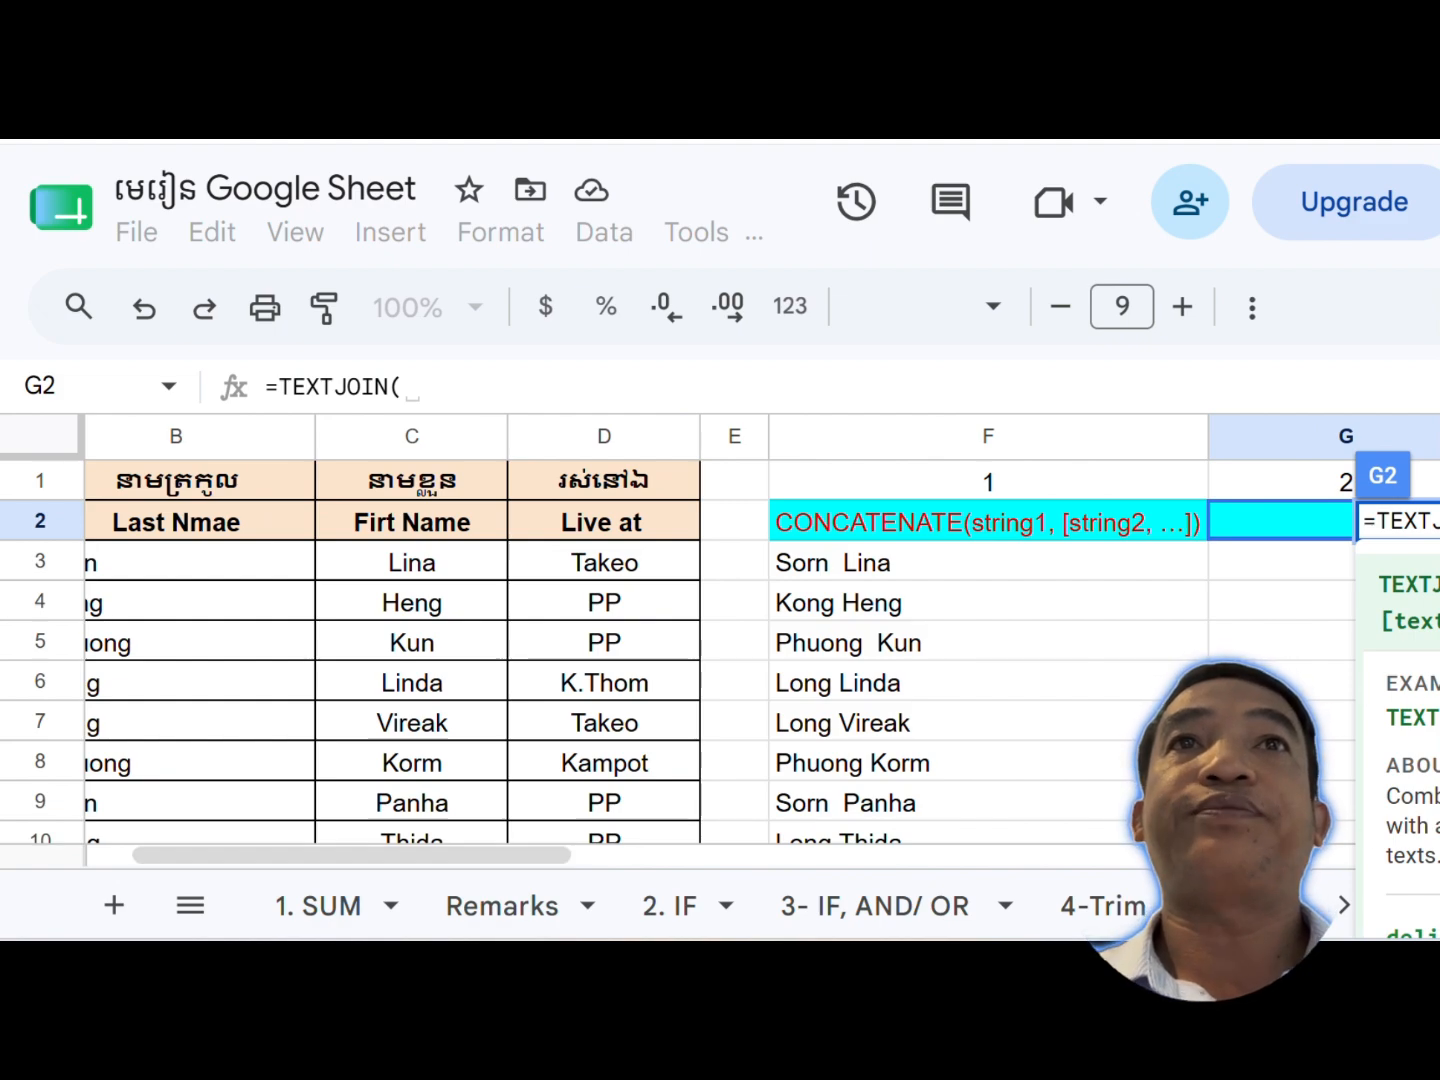
pyautogui.scroll(-1, 700, 650)
pyautogui.hotkey('ctrl', '-')
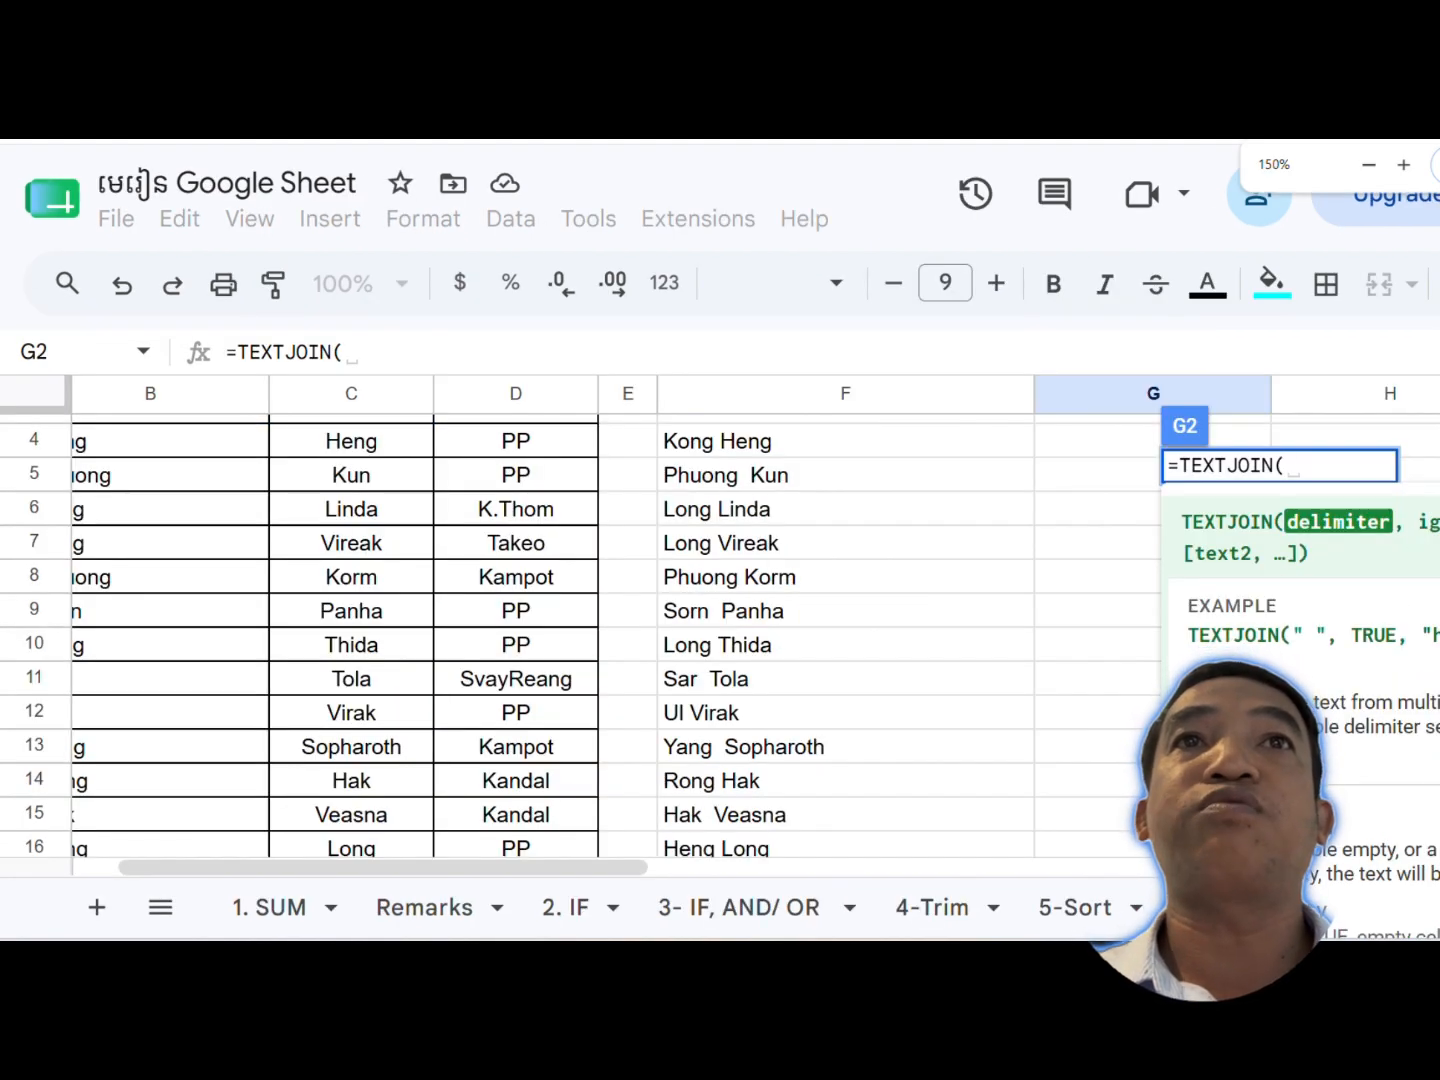
pyautogui.scroll(1, 1088, 537)
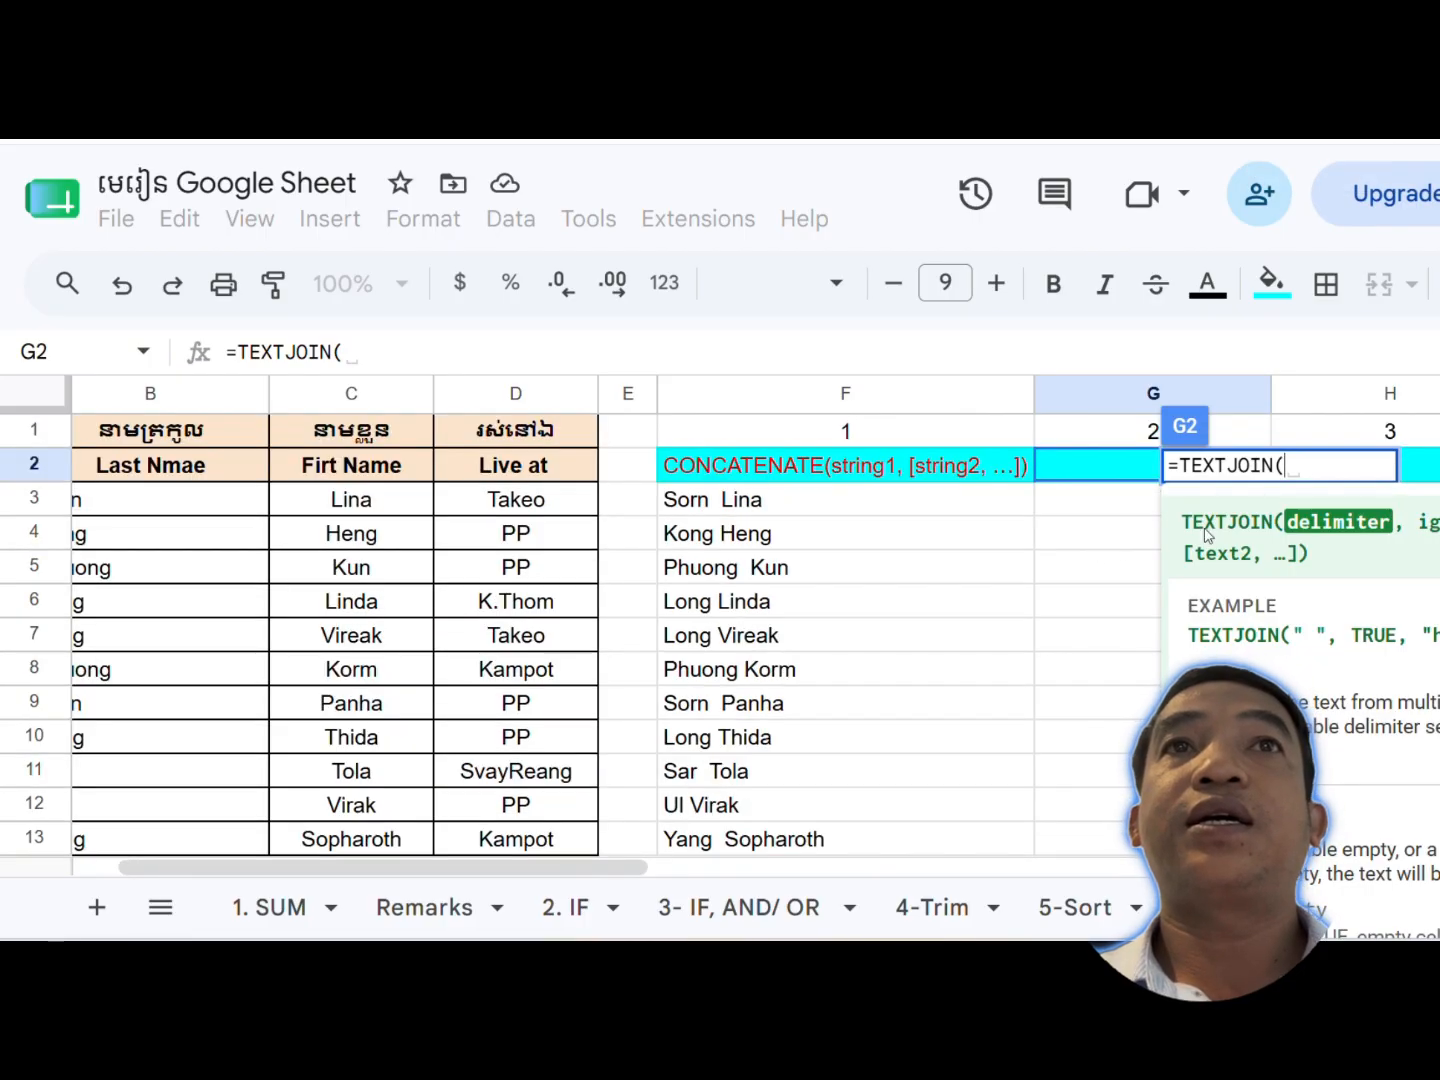
pyautogui.hotkey('ctrl', '-')
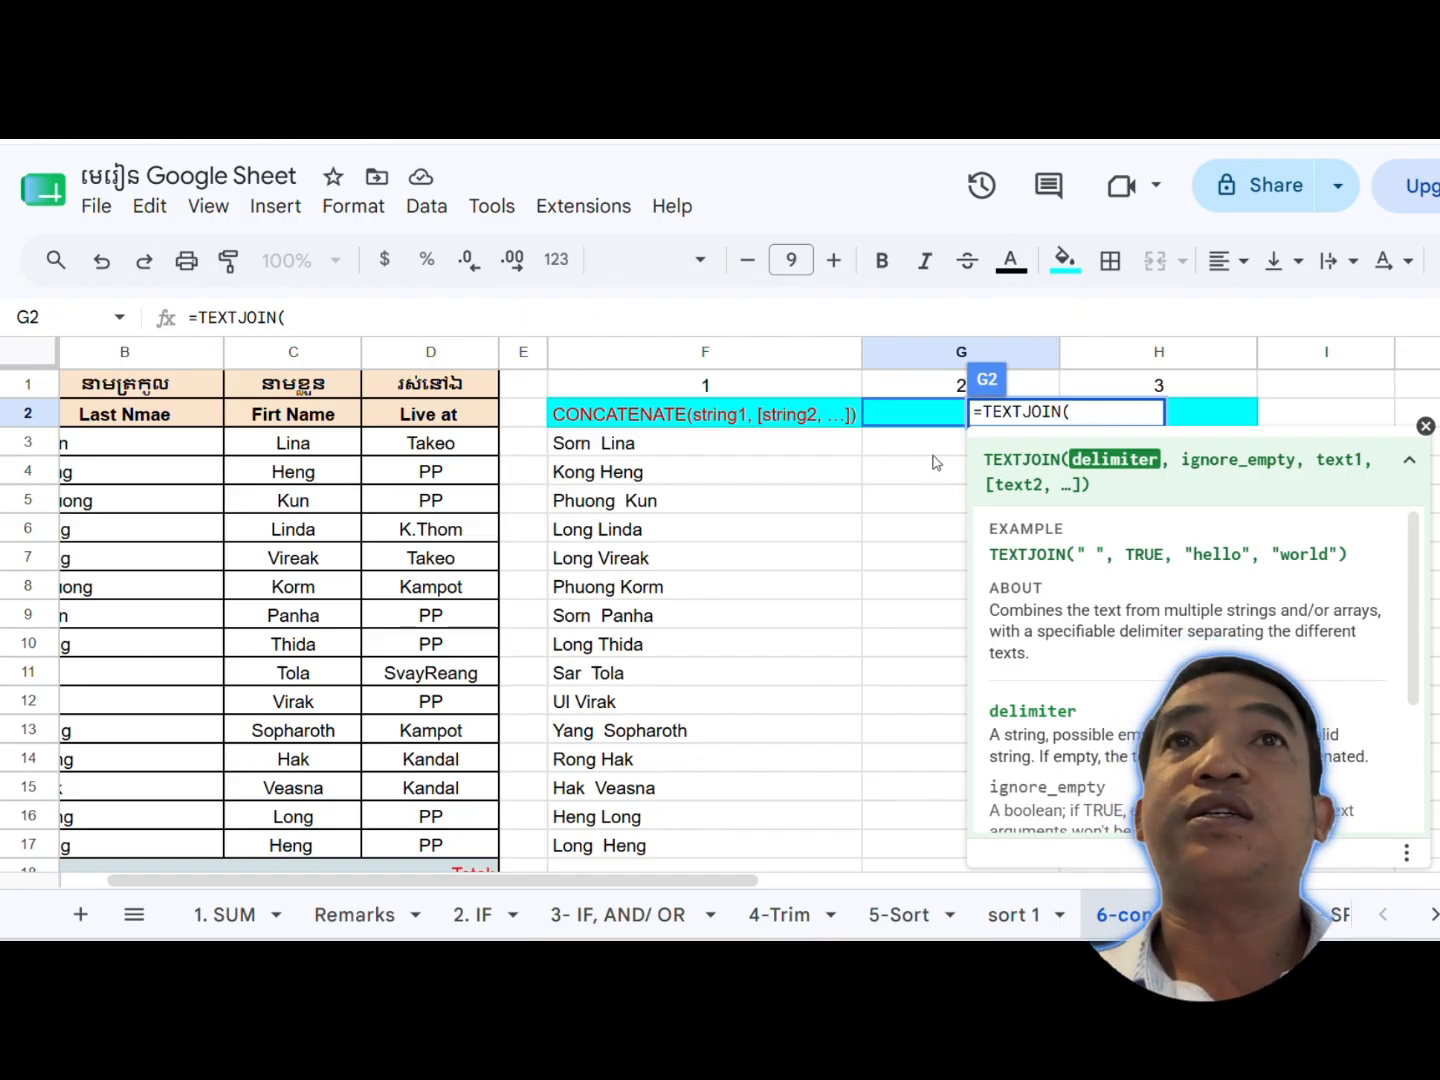
pyautogui.press('Escape')
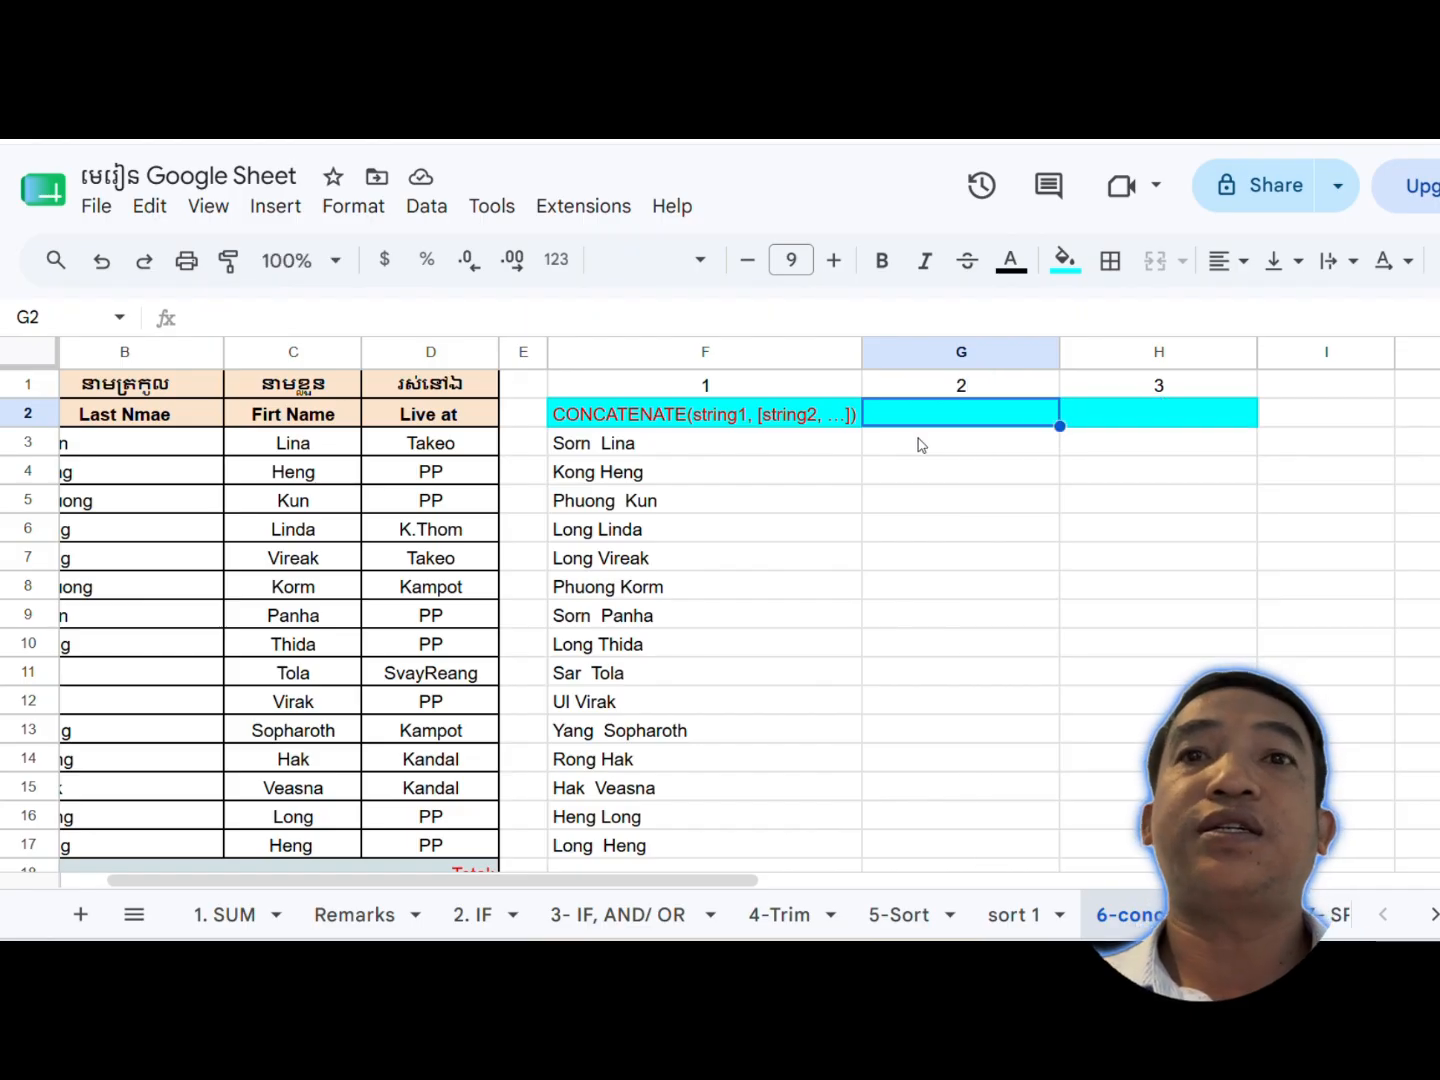
# Begin a TEXTJOIN formula in G3 with an empty string "" as the delimiter and true for ignoring empty cells
pyautogui.click(931, 445)
pyautogui.write('=tex')
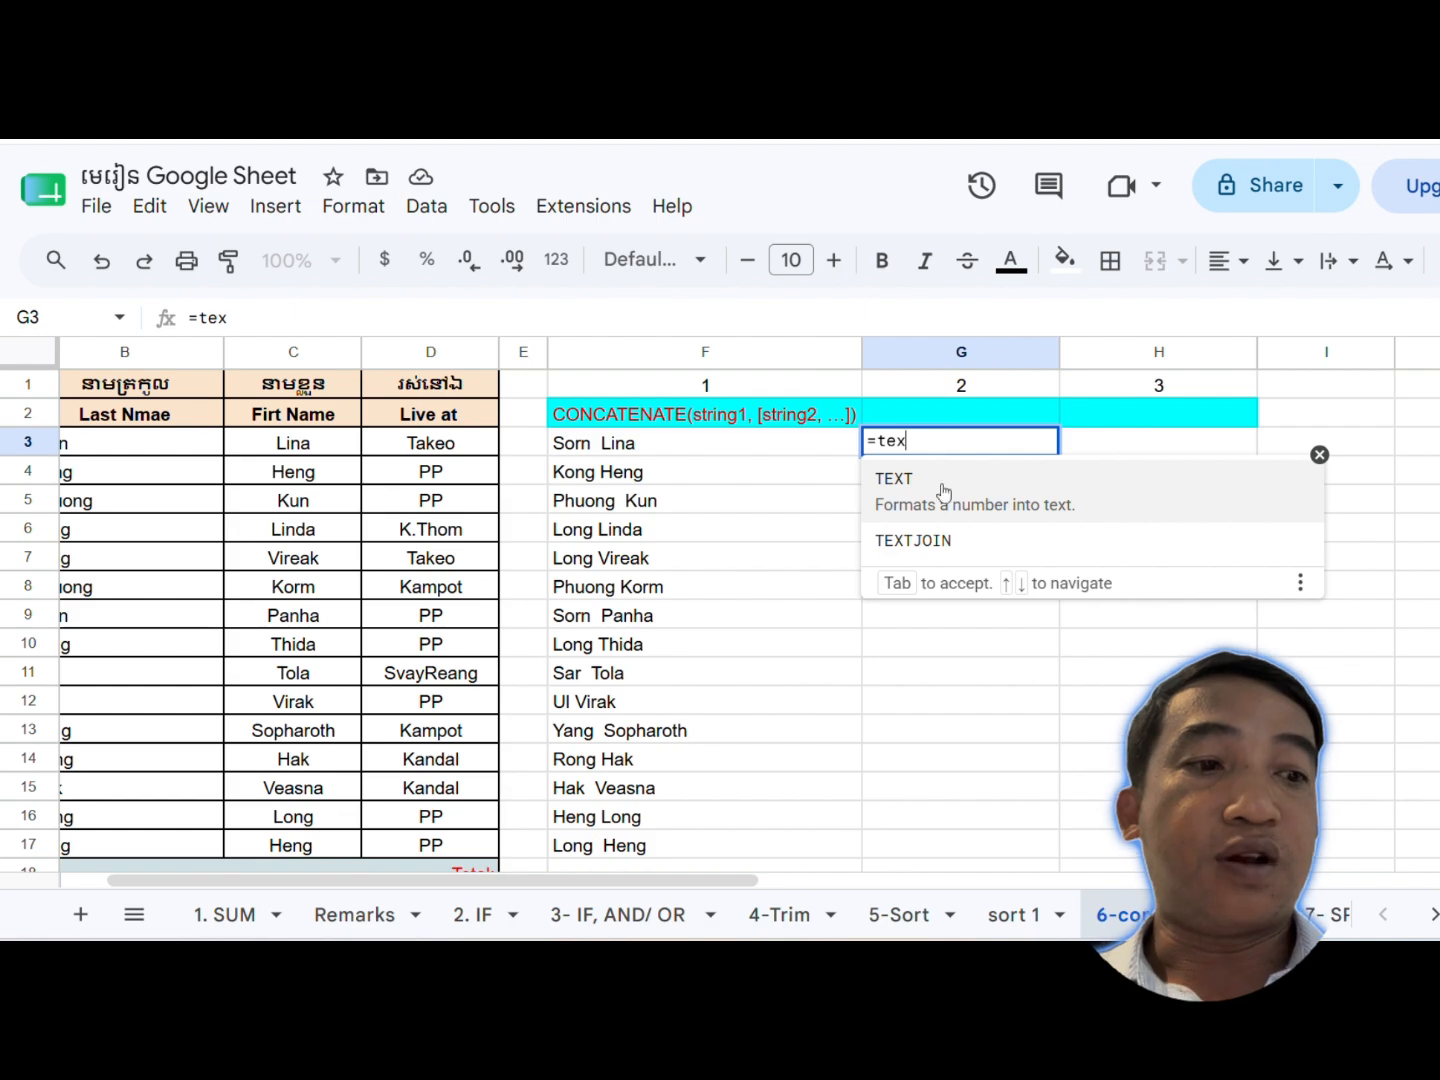
pyautogui.click(922, 540)
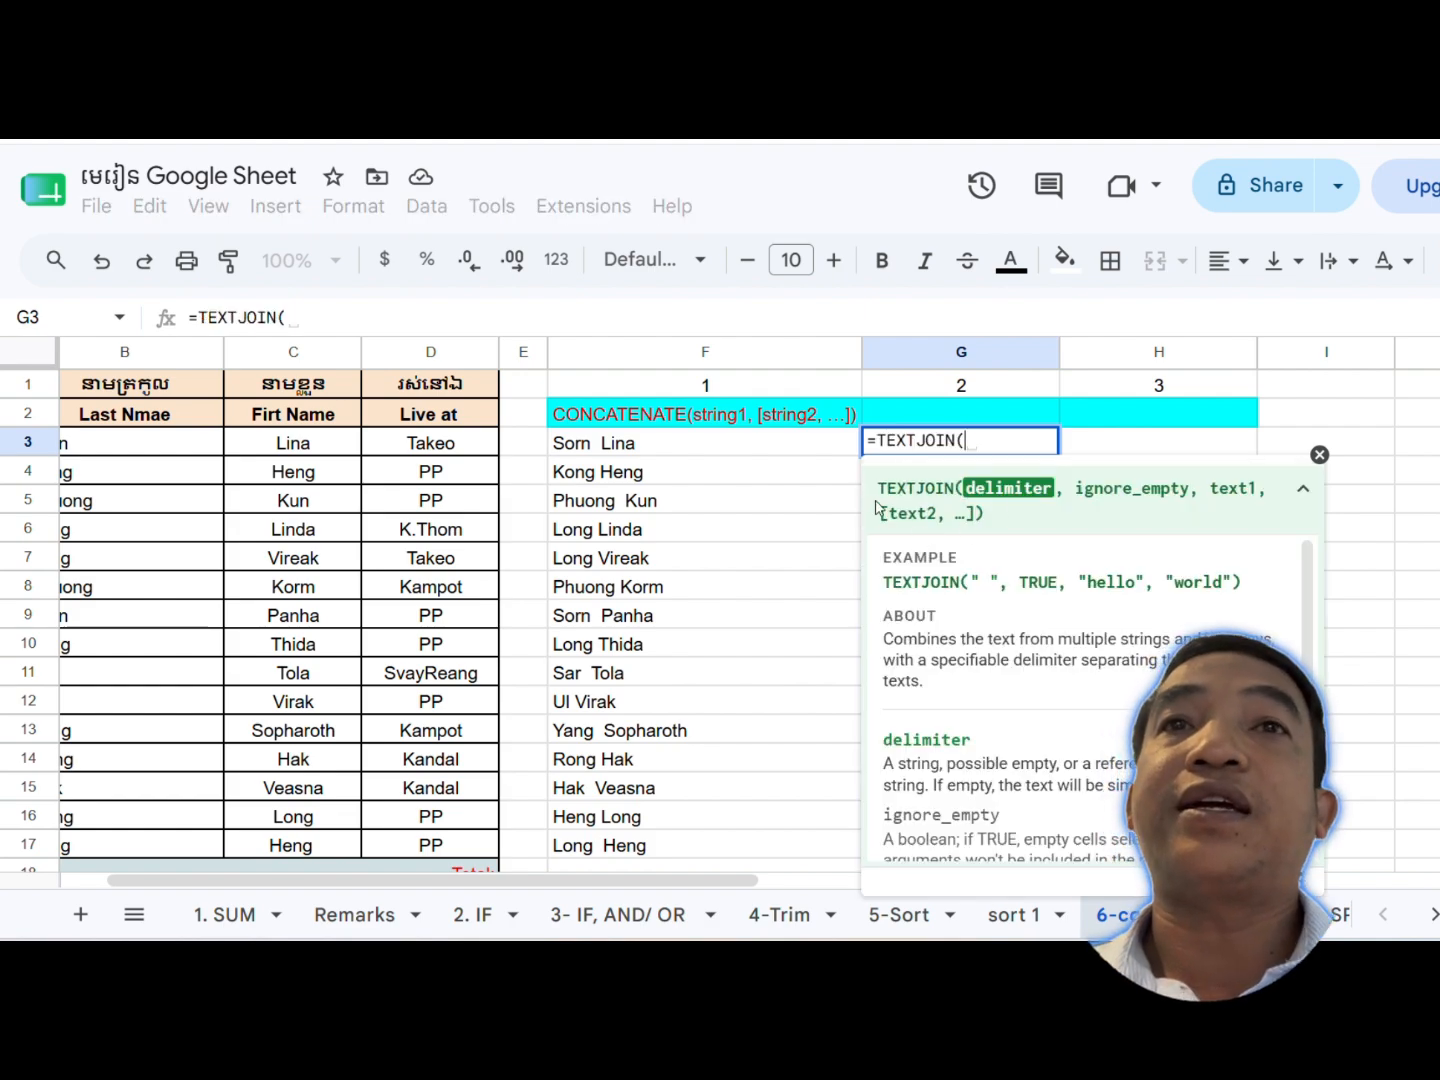
pyautogui.write('"')
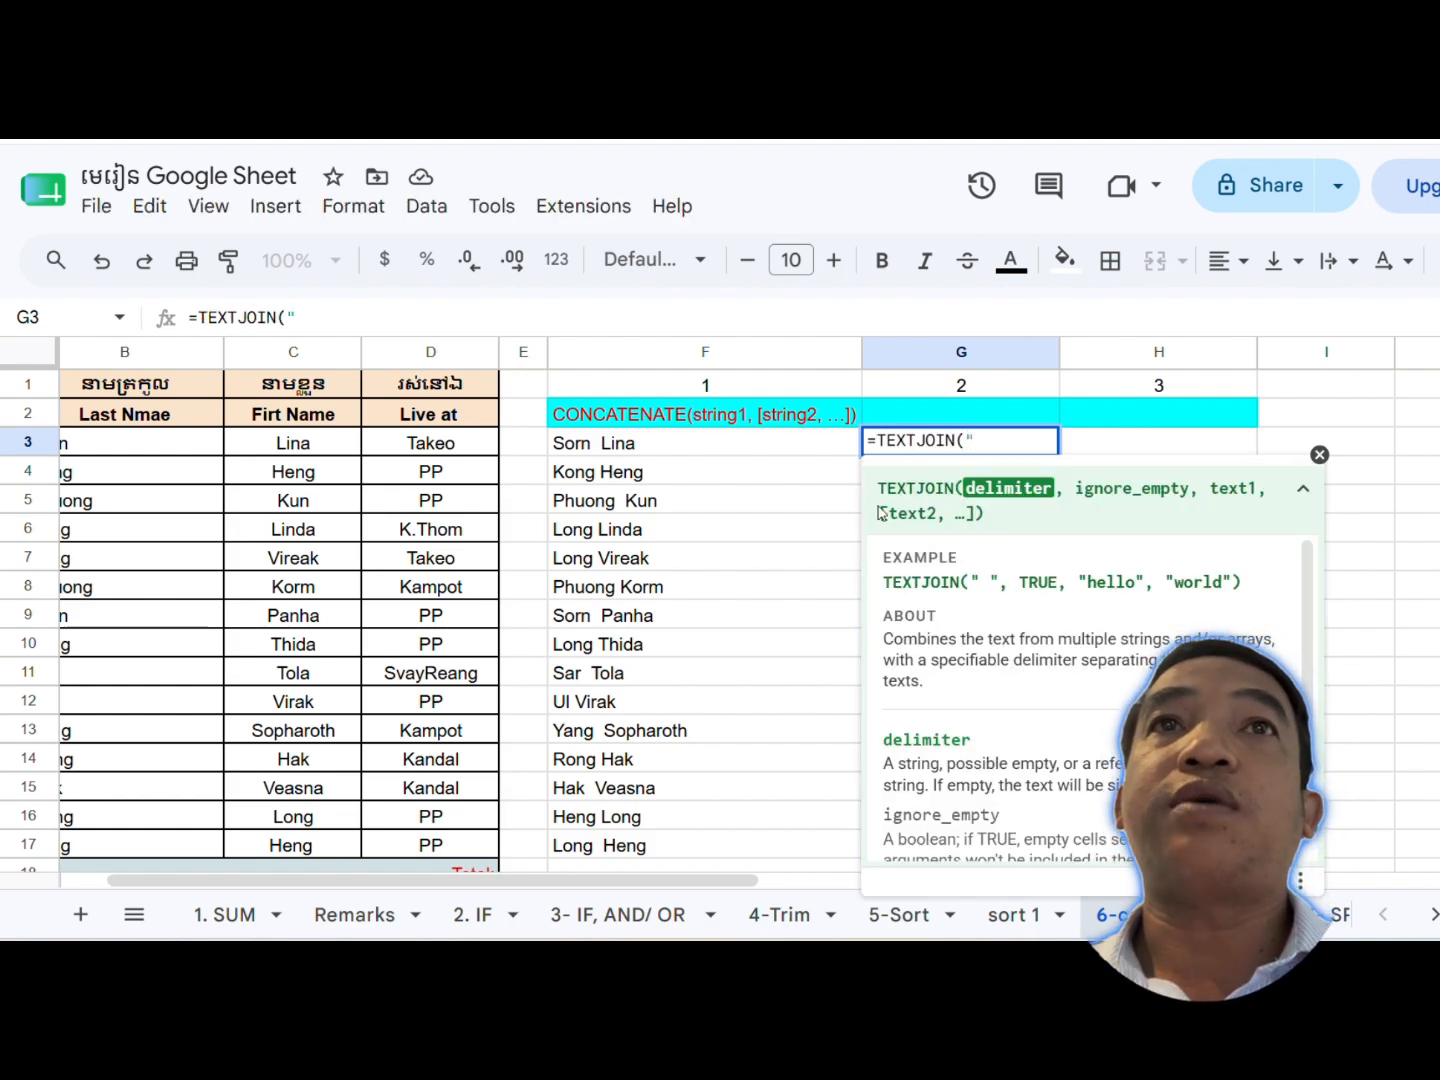
pyautogui.write('"')
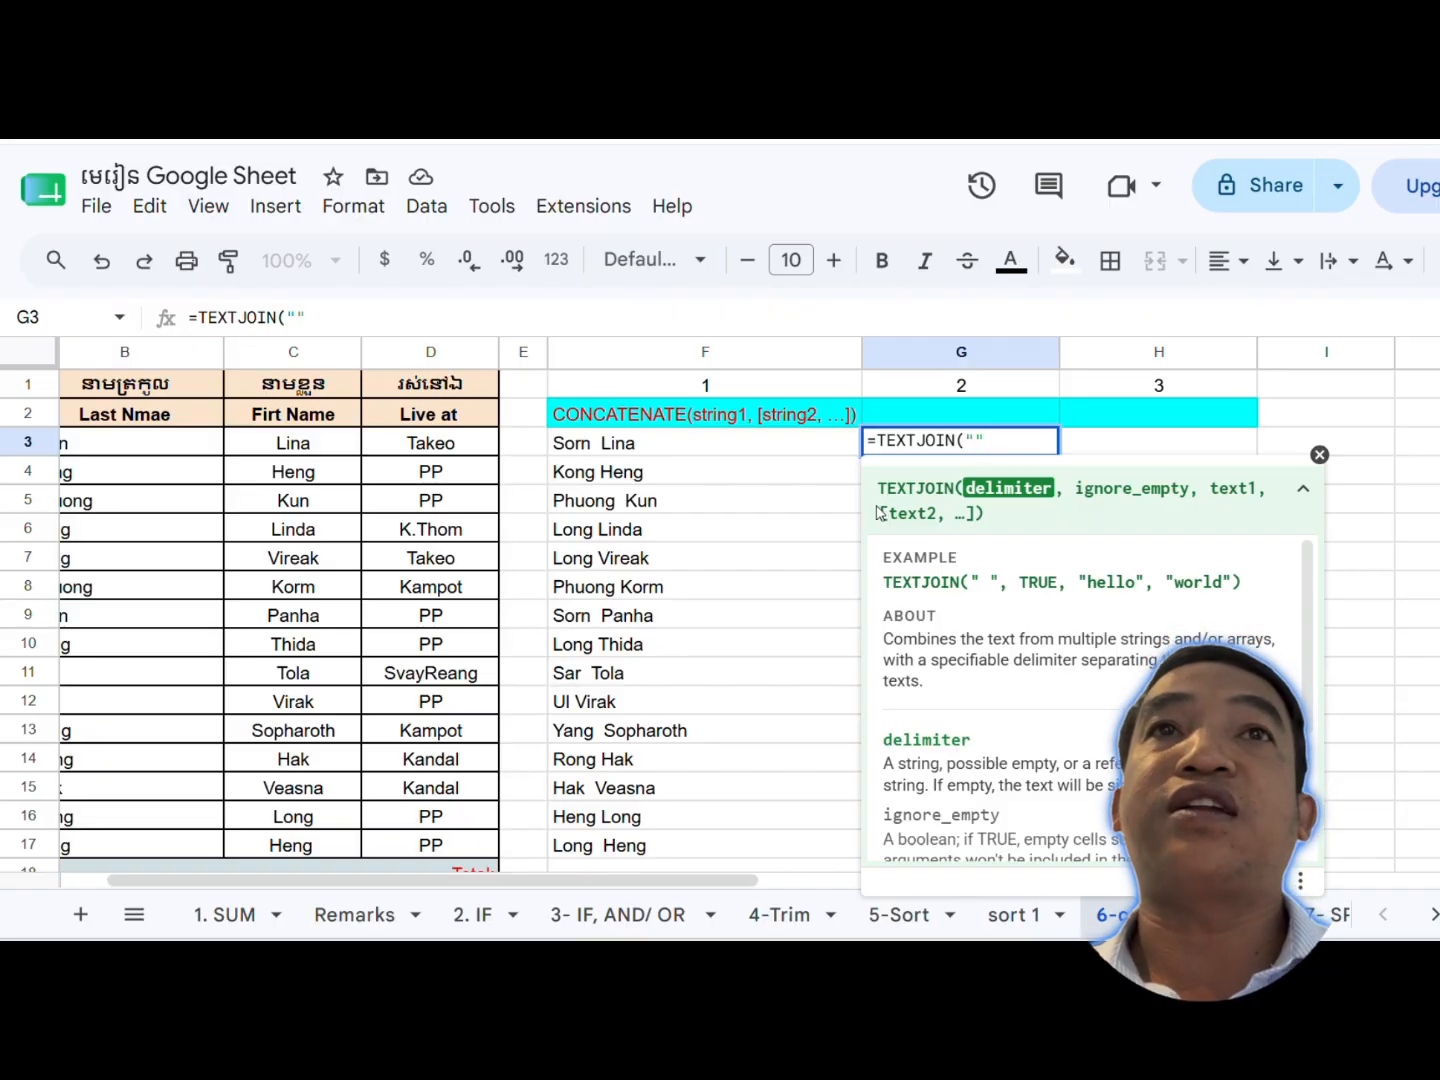
pyautogui.write(',t')
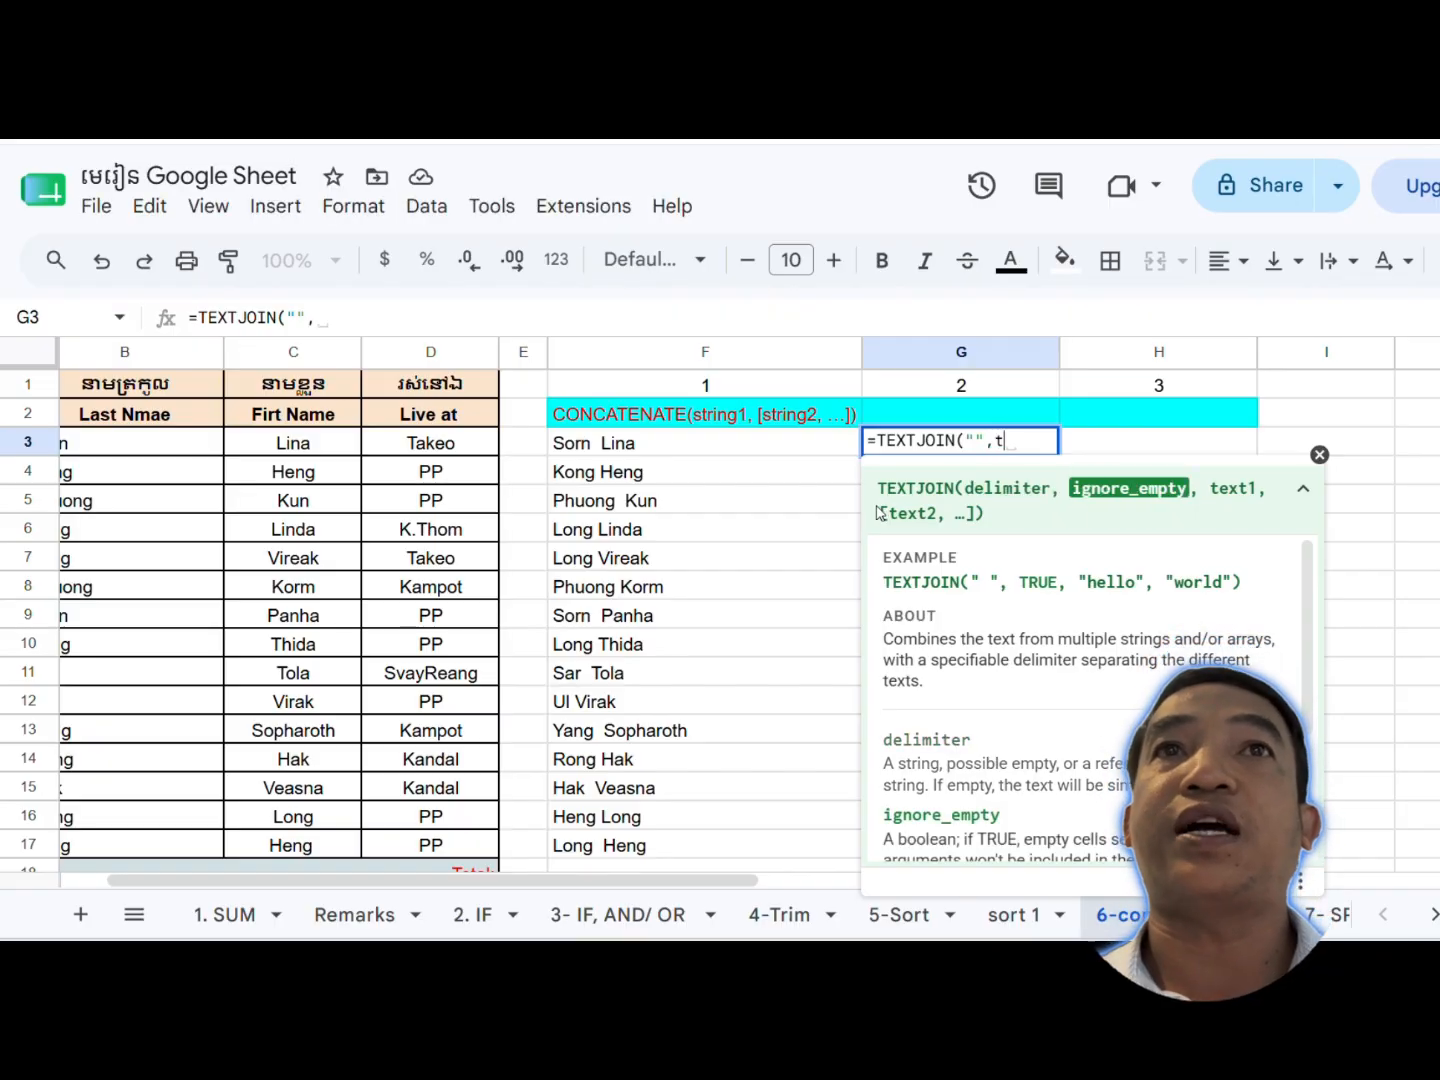
pyautogui.write('ure')
pyautogui.press('BackSpace')
pyautogui.press('BackSpace')
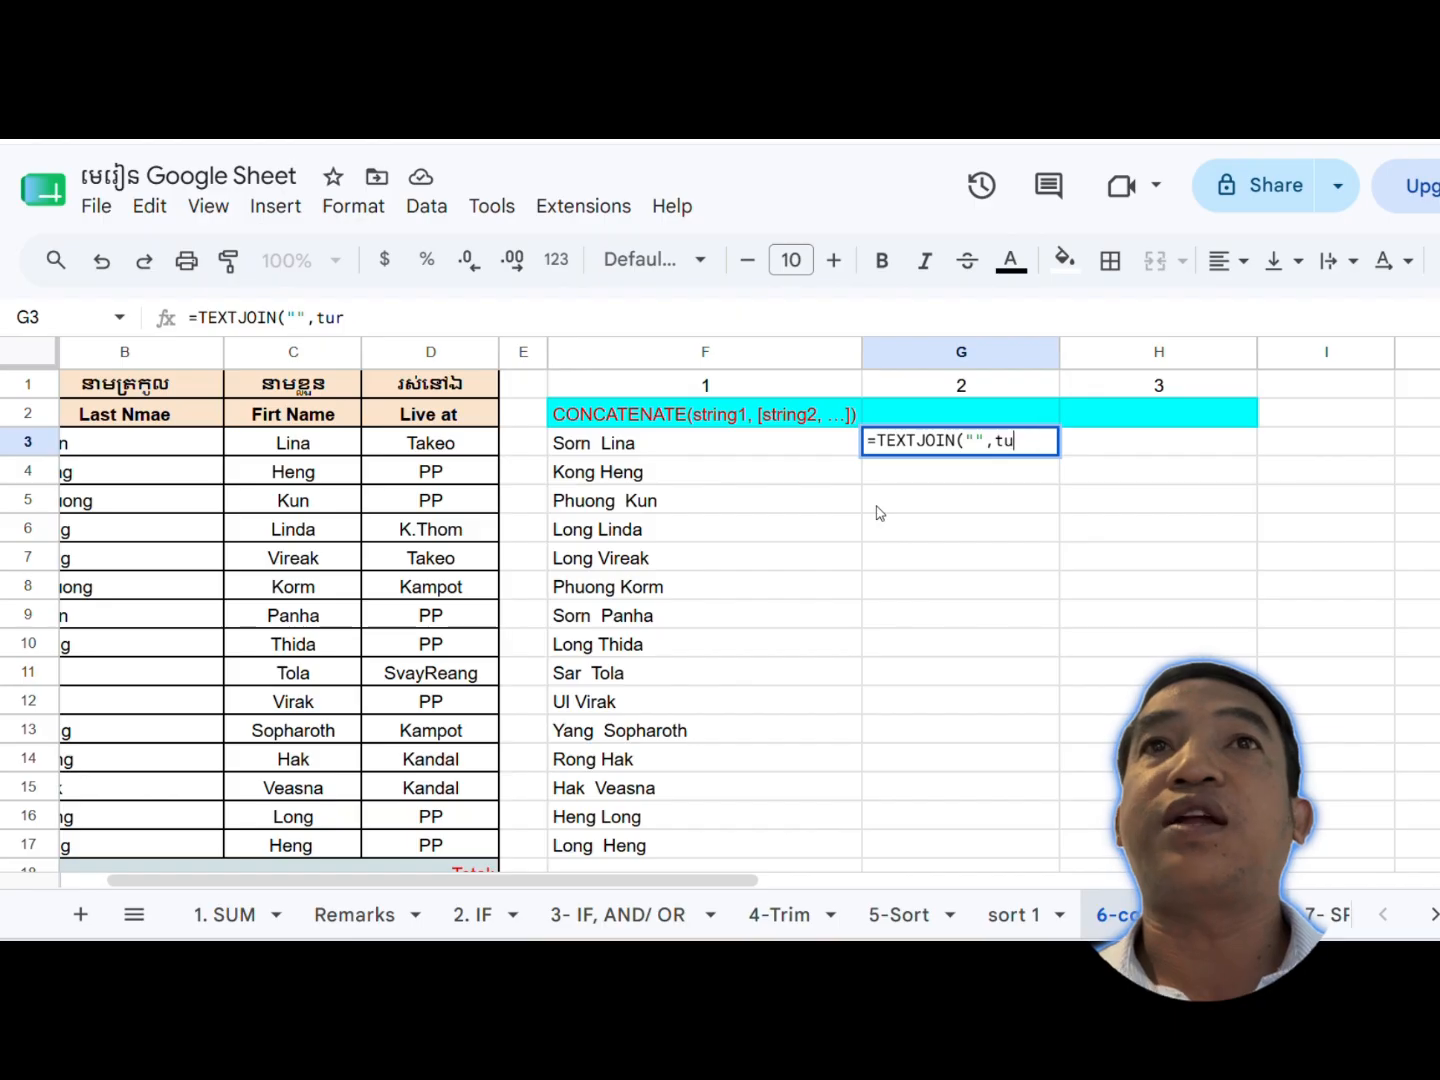
pyautogui.press('BackSpace')
pyautogui.write('rue,')
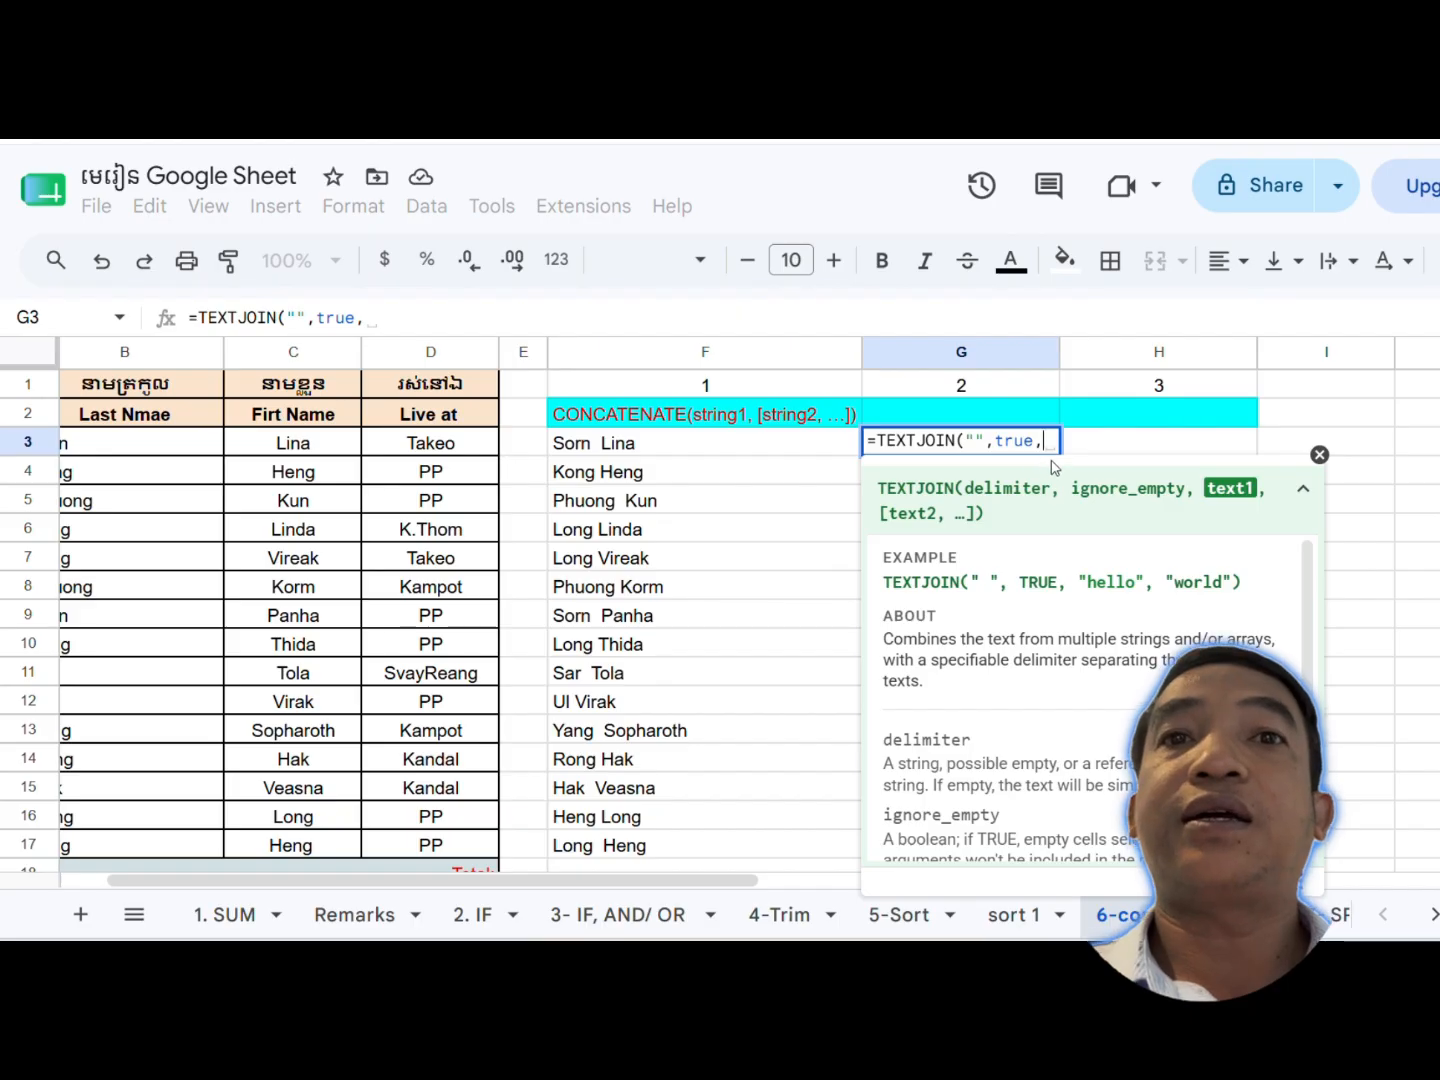
# Complete G3's formula as =TEXTJOIN("",true,B3,C3) and accept the suggested fill down through G17
pyautogui.moveTo(649, 881); pyautogui.dragTo(603, 881)
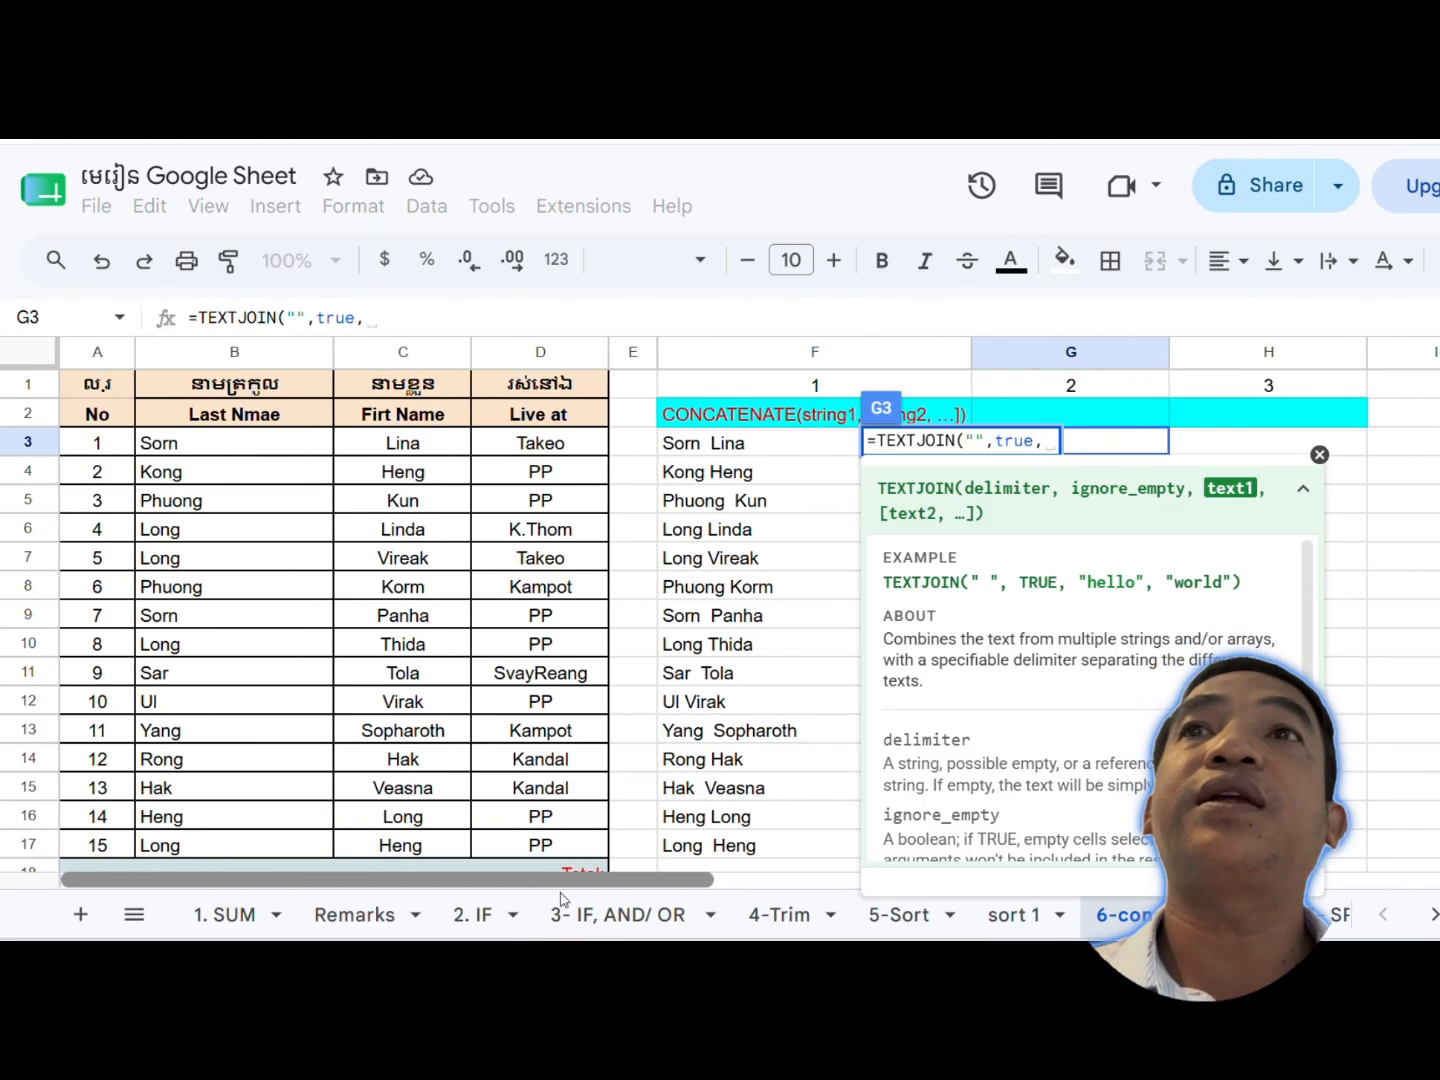
pyautogui.click(172, 445)
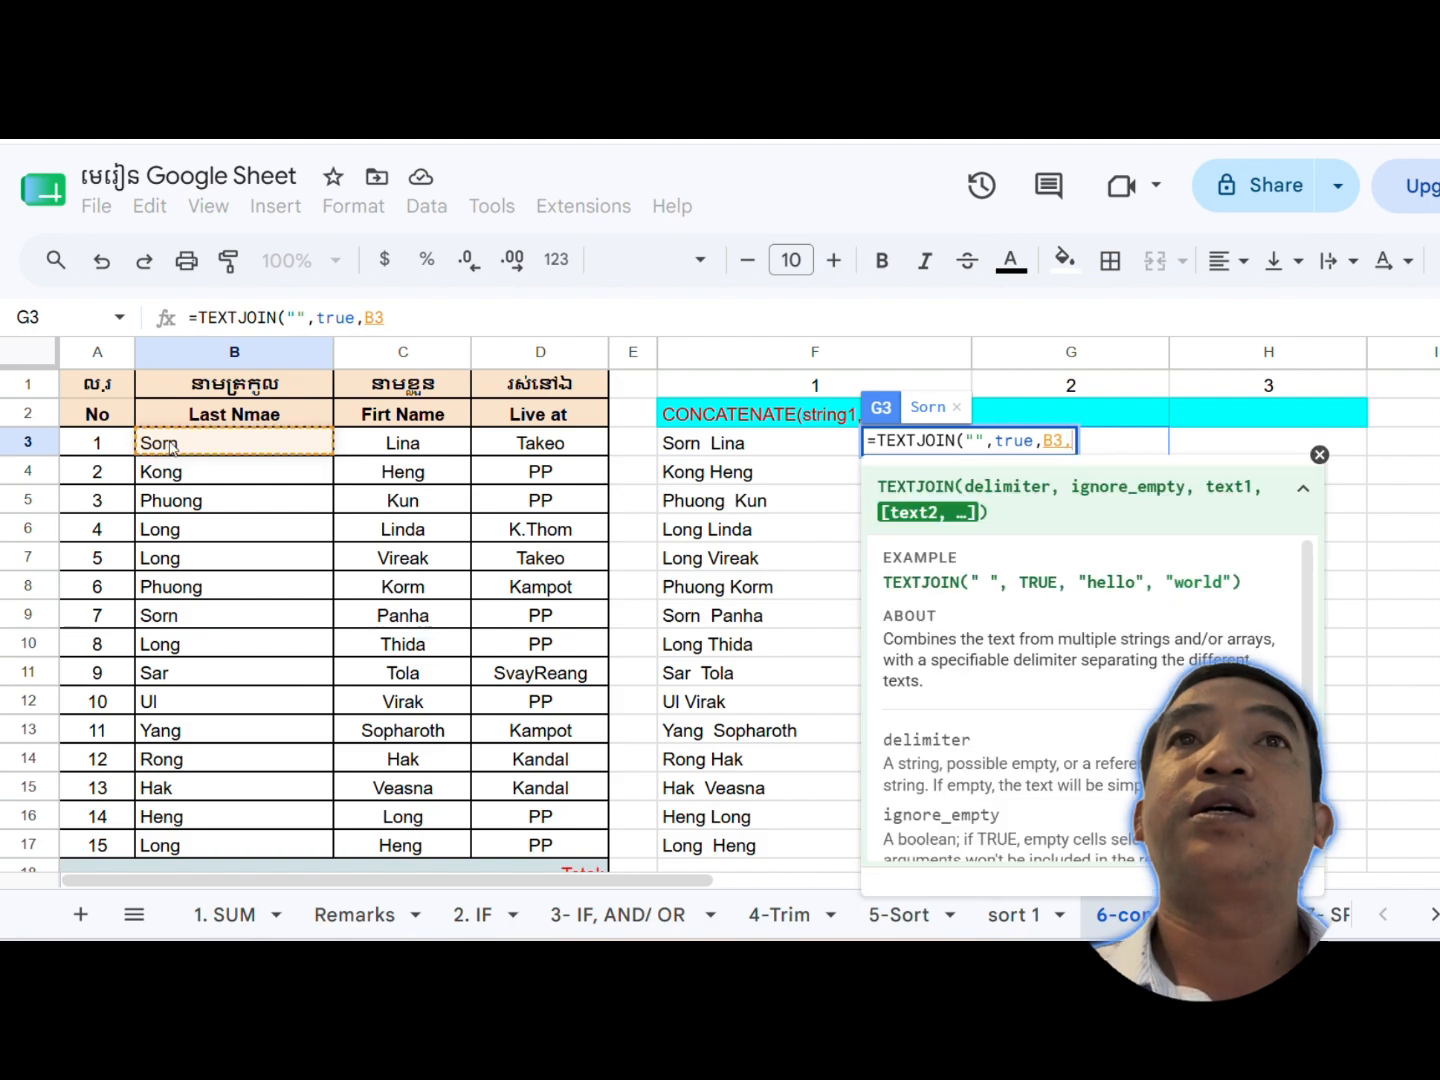
pyautogui.write(',')
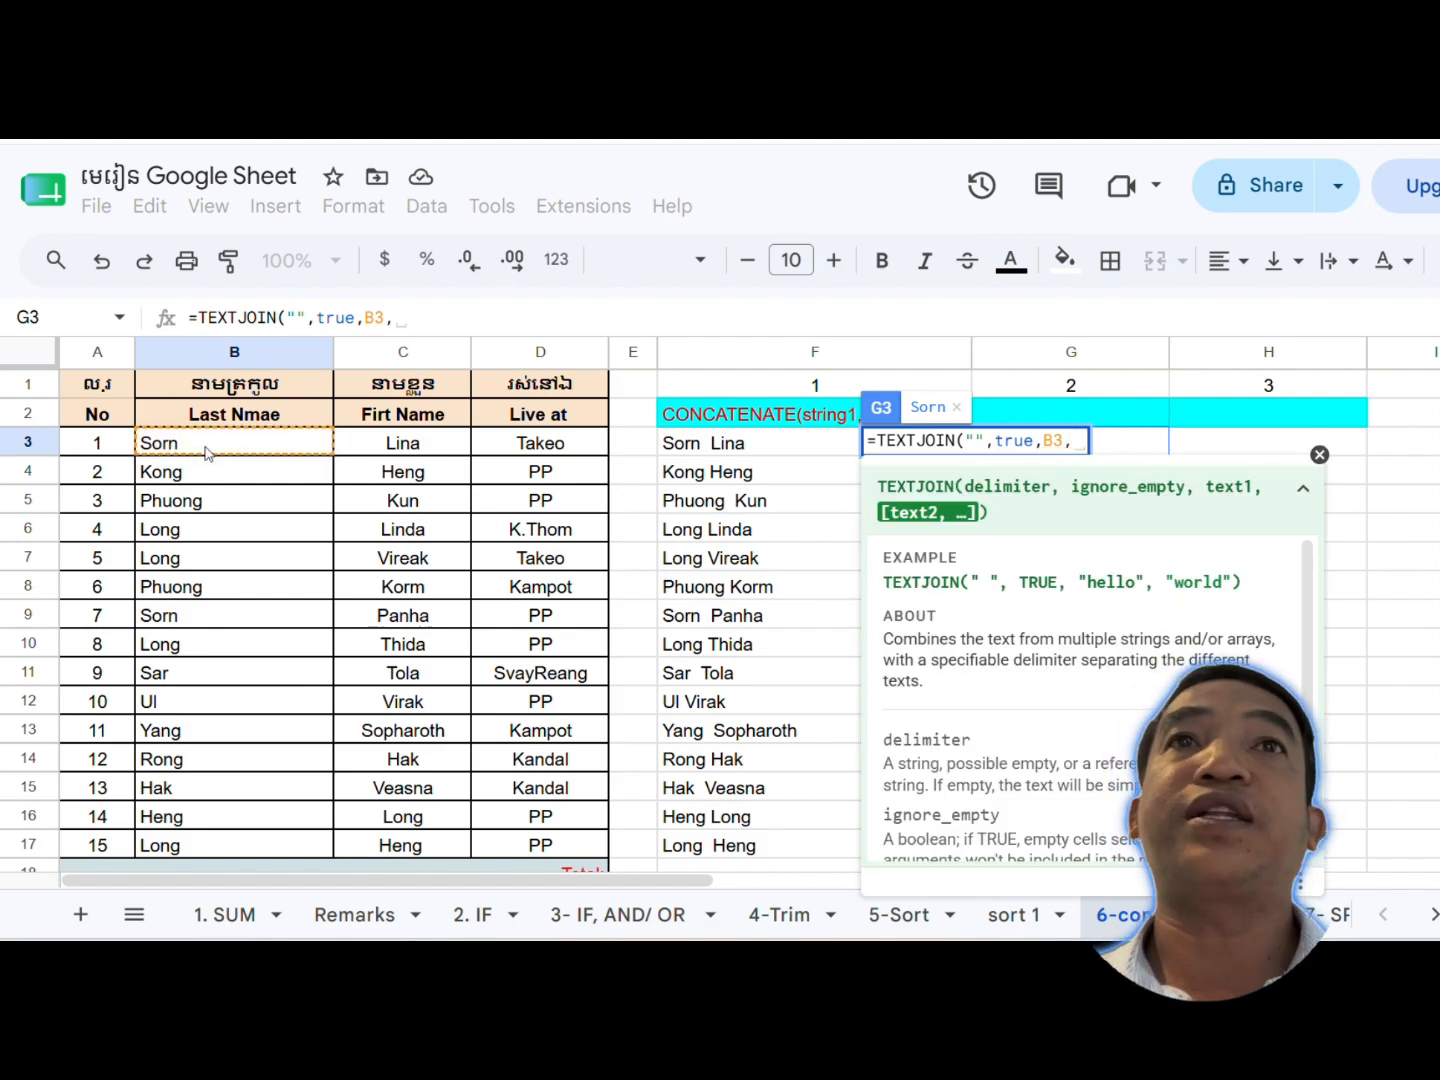
pyautogui.click(409, 445)
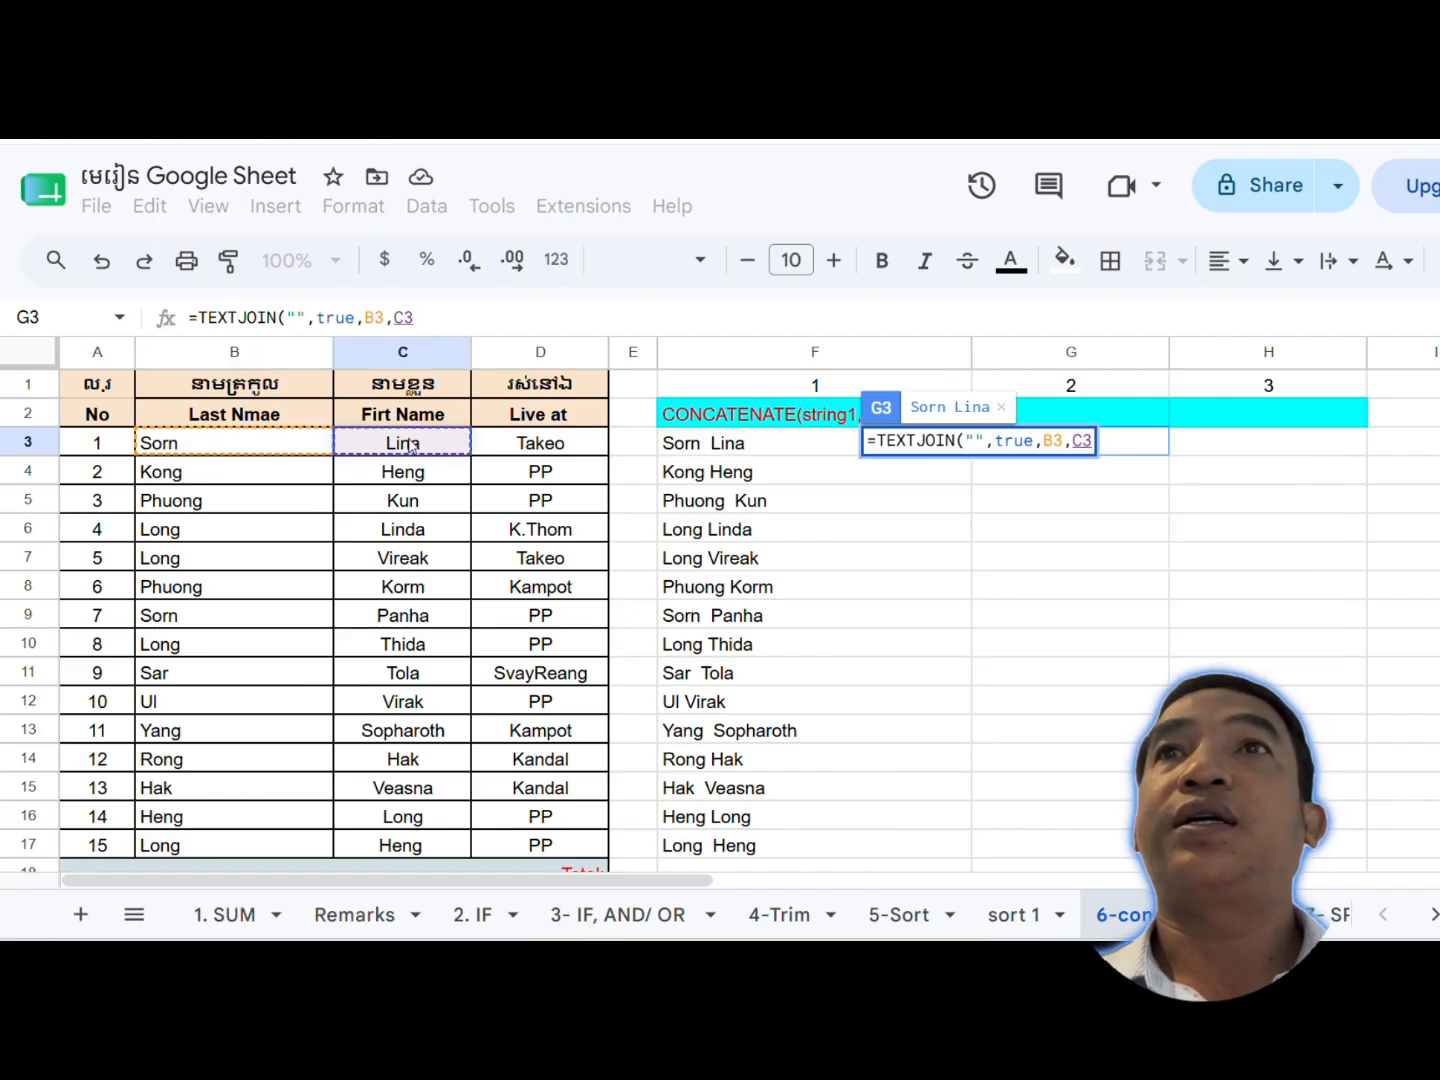
pyautogui.write(')')
pyautogui.press('Return')
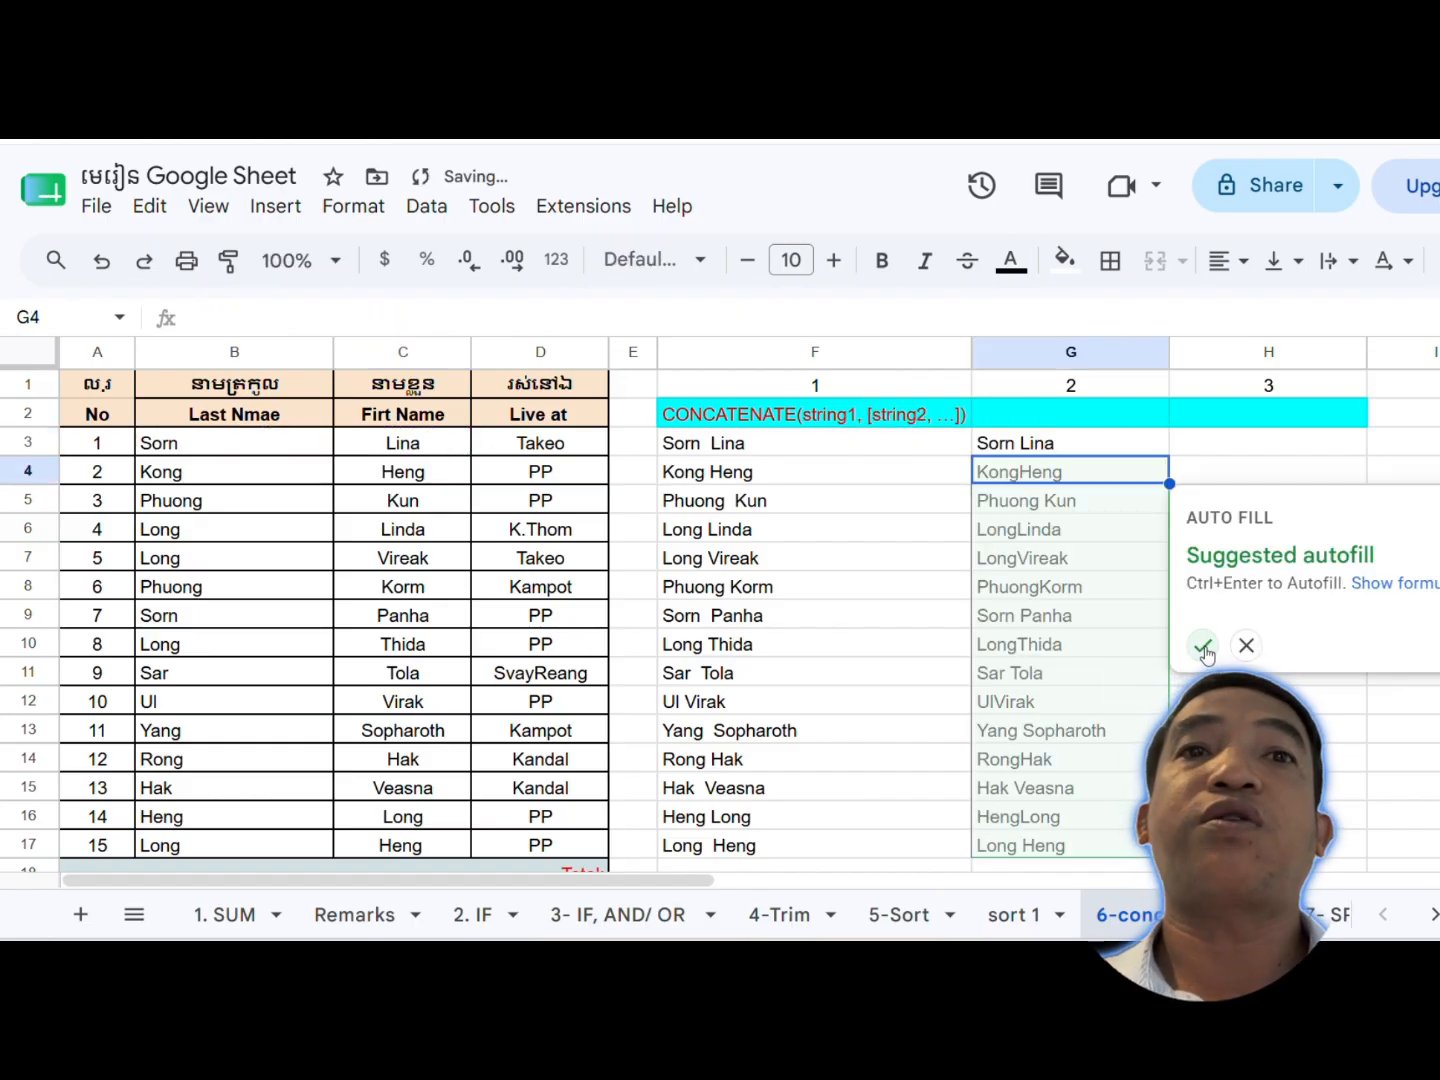
pyautogui.click(1204, 645)
# Add a space between the delimiter quotes in G3's TEXTJOIN formula
pyautogui.click(1031, 445)
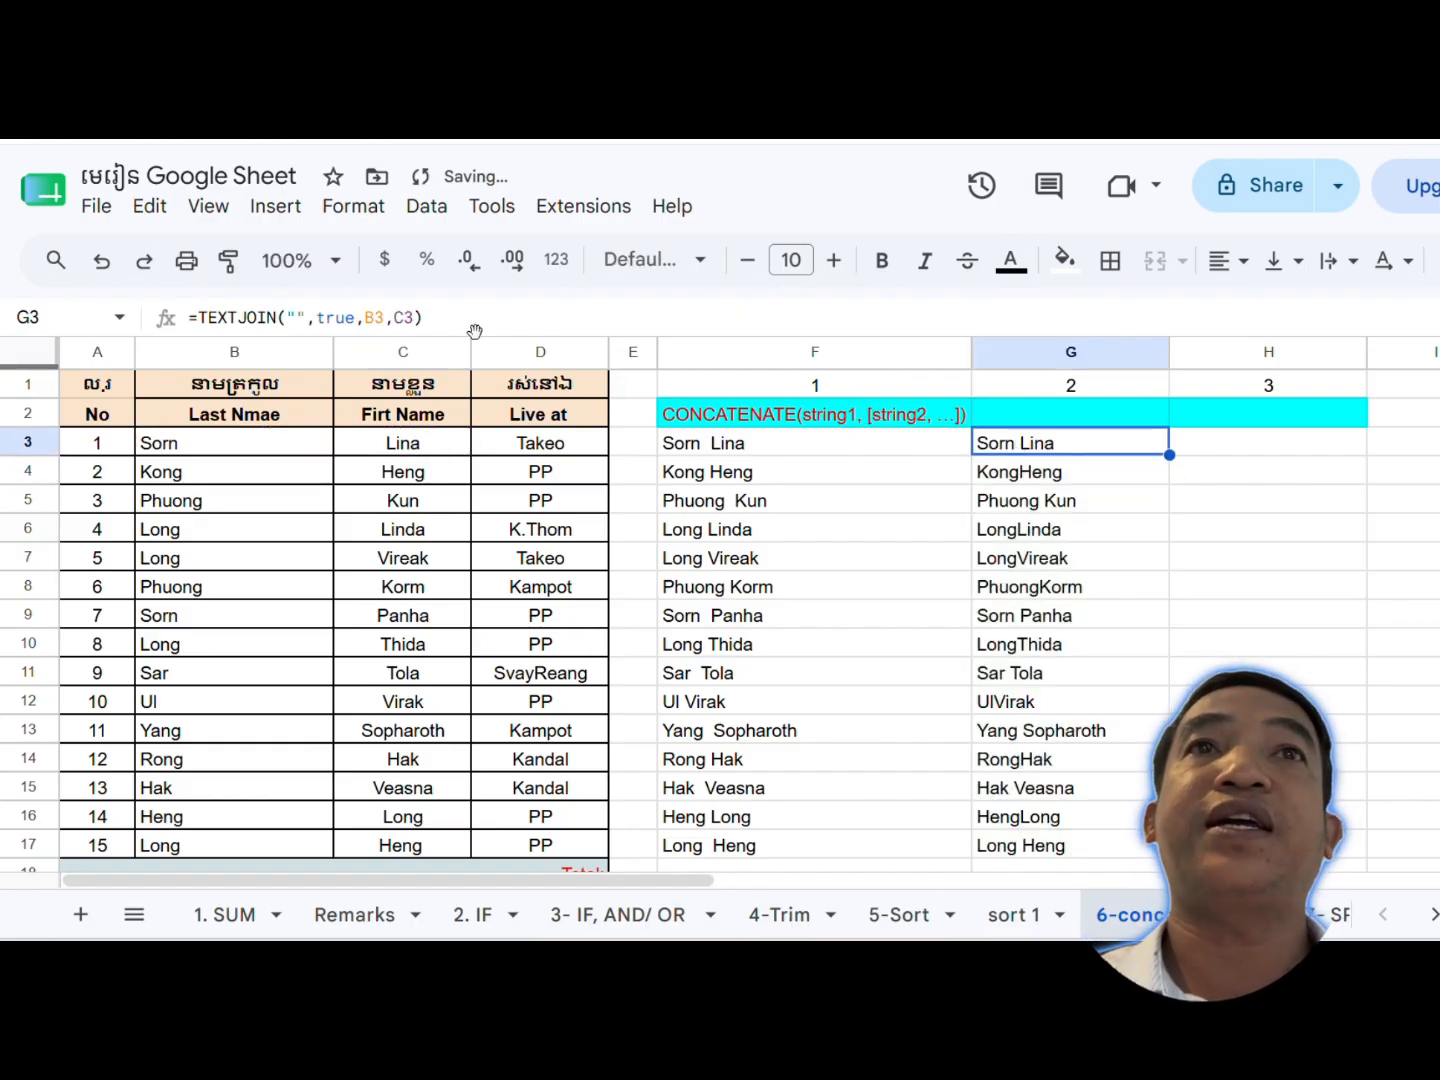
pyautogui.click(296, 317)
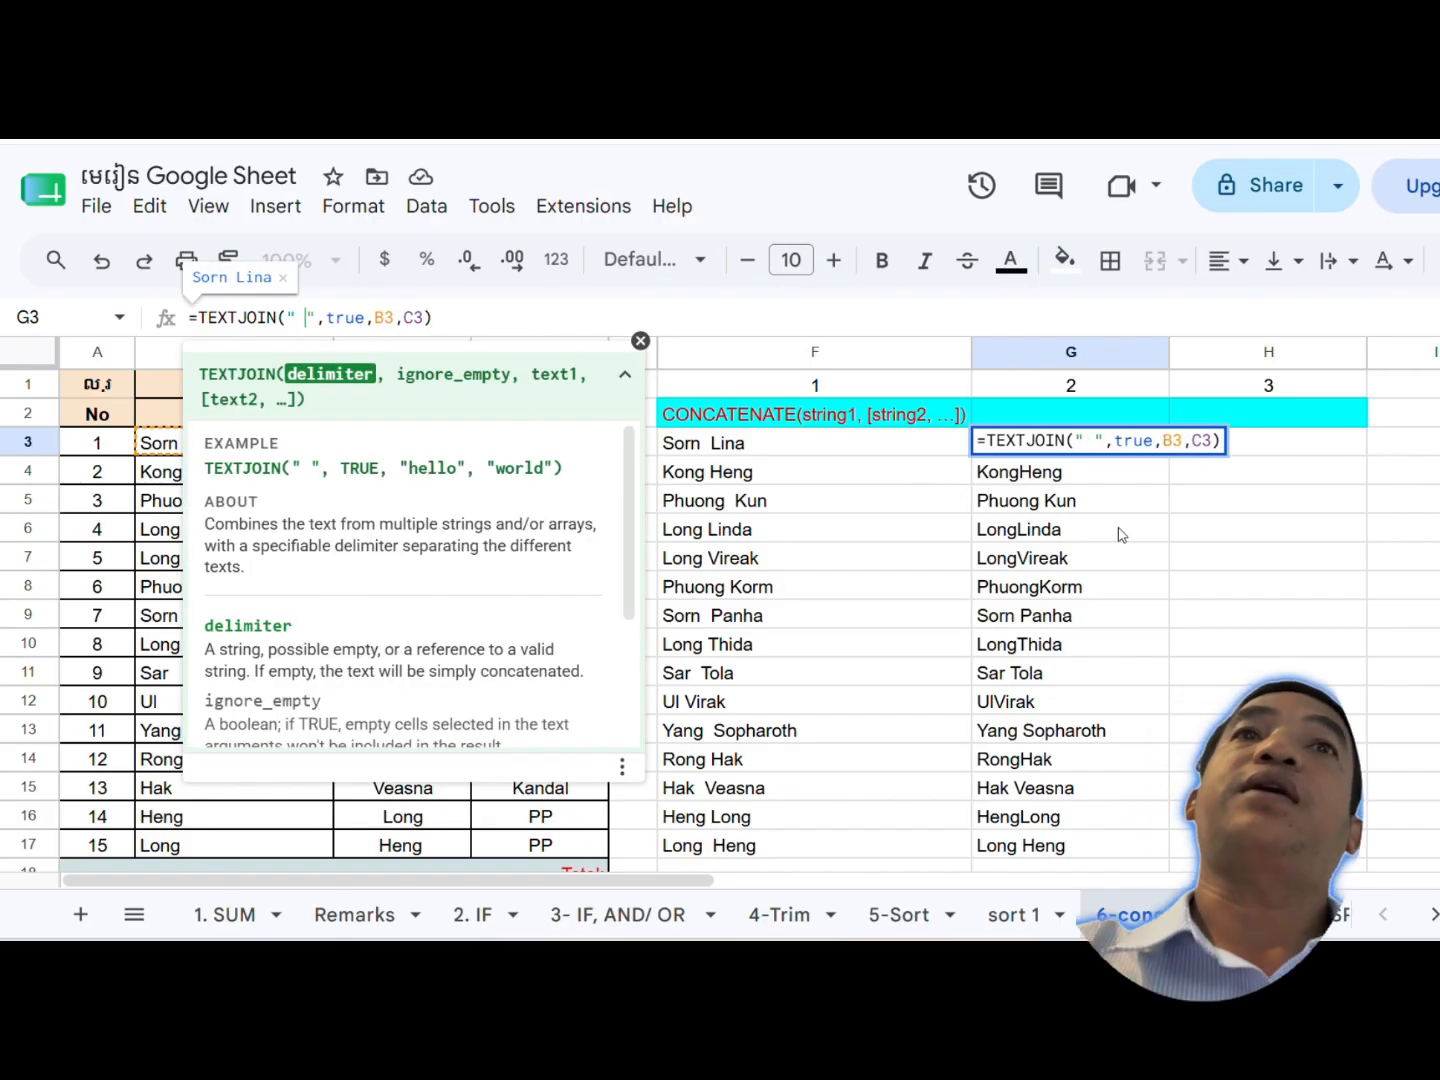
pyautogui.press('Return')
# Copy the corrected TEXTJOIN formula from G3 down through G17 and check the formulas in G6 and G3
pyautogui.click(1082, 447)
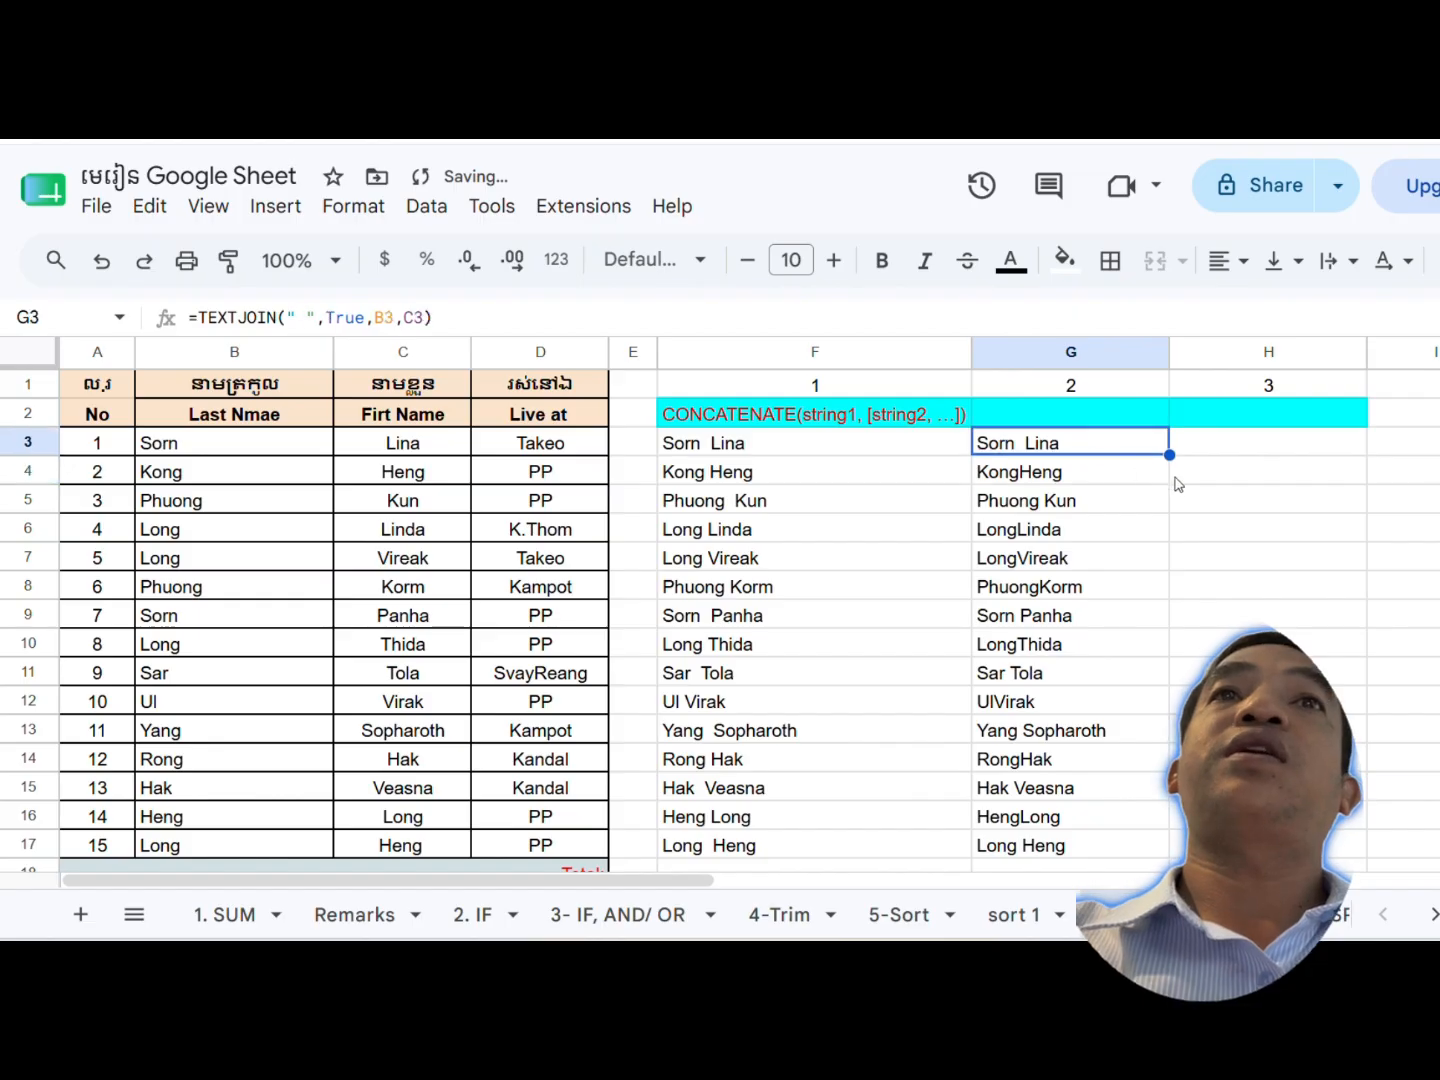
pyautogui.moveTo(1169, 455); pyautogui.dragTo(1075, 716)
pyautogui.scroll(2, 1060, 561)
pyautogui.click(1060, 528)
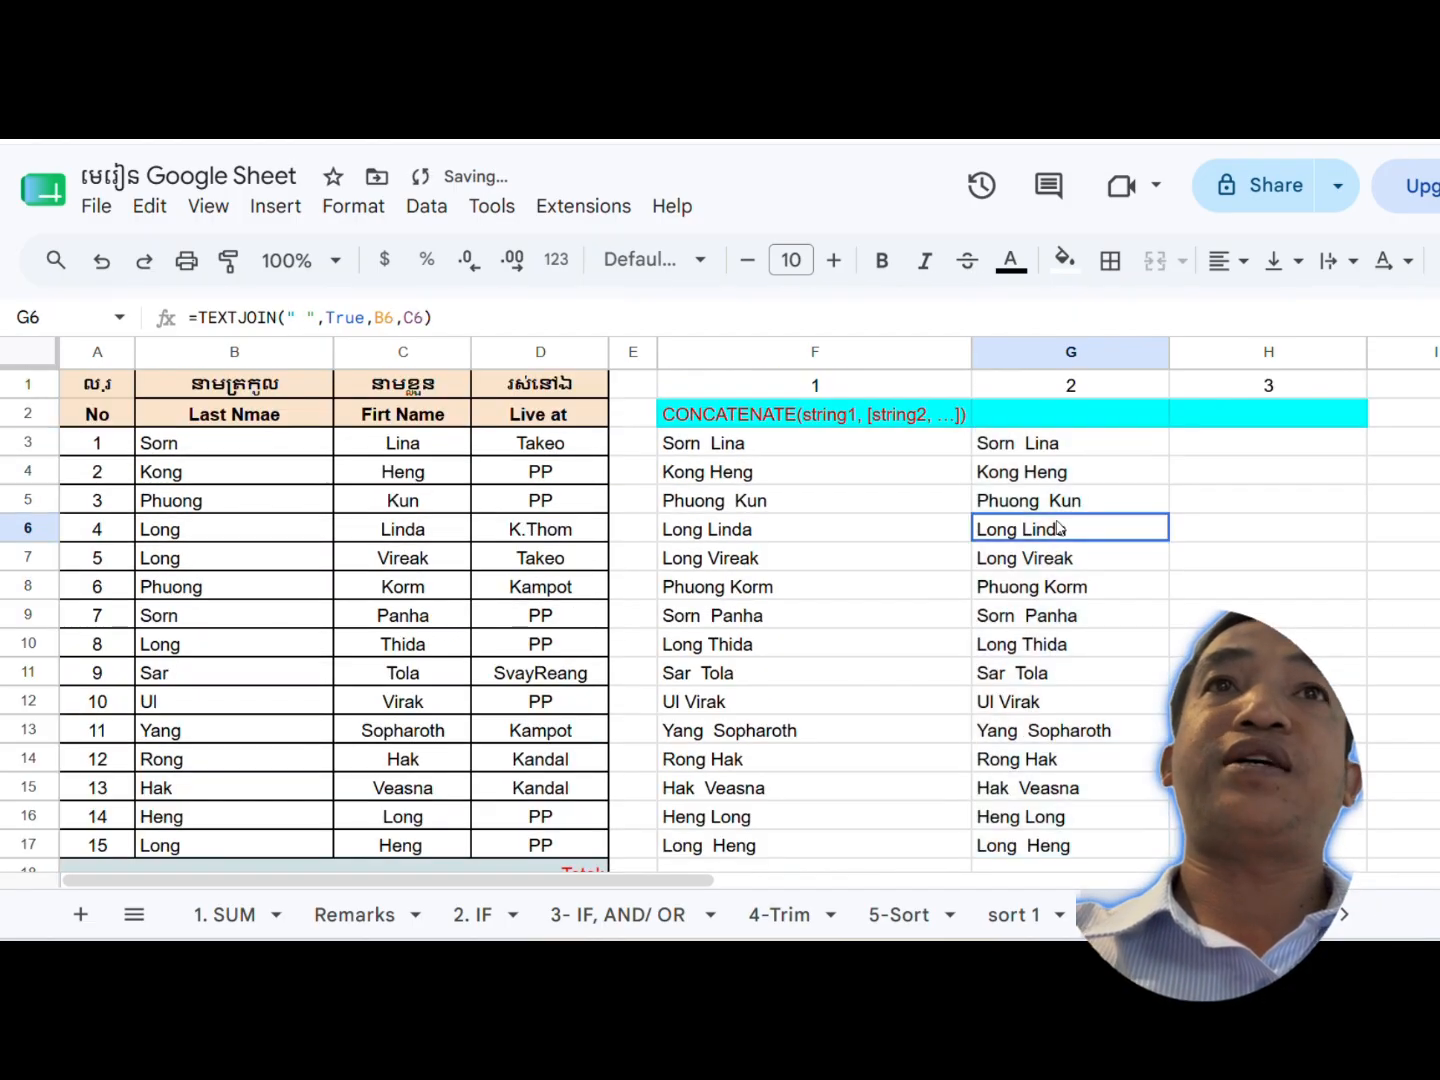
pyautogui.click(1190, 440)
pyautogui.click(1067, 416)
pyautogui.click(1050, 446)
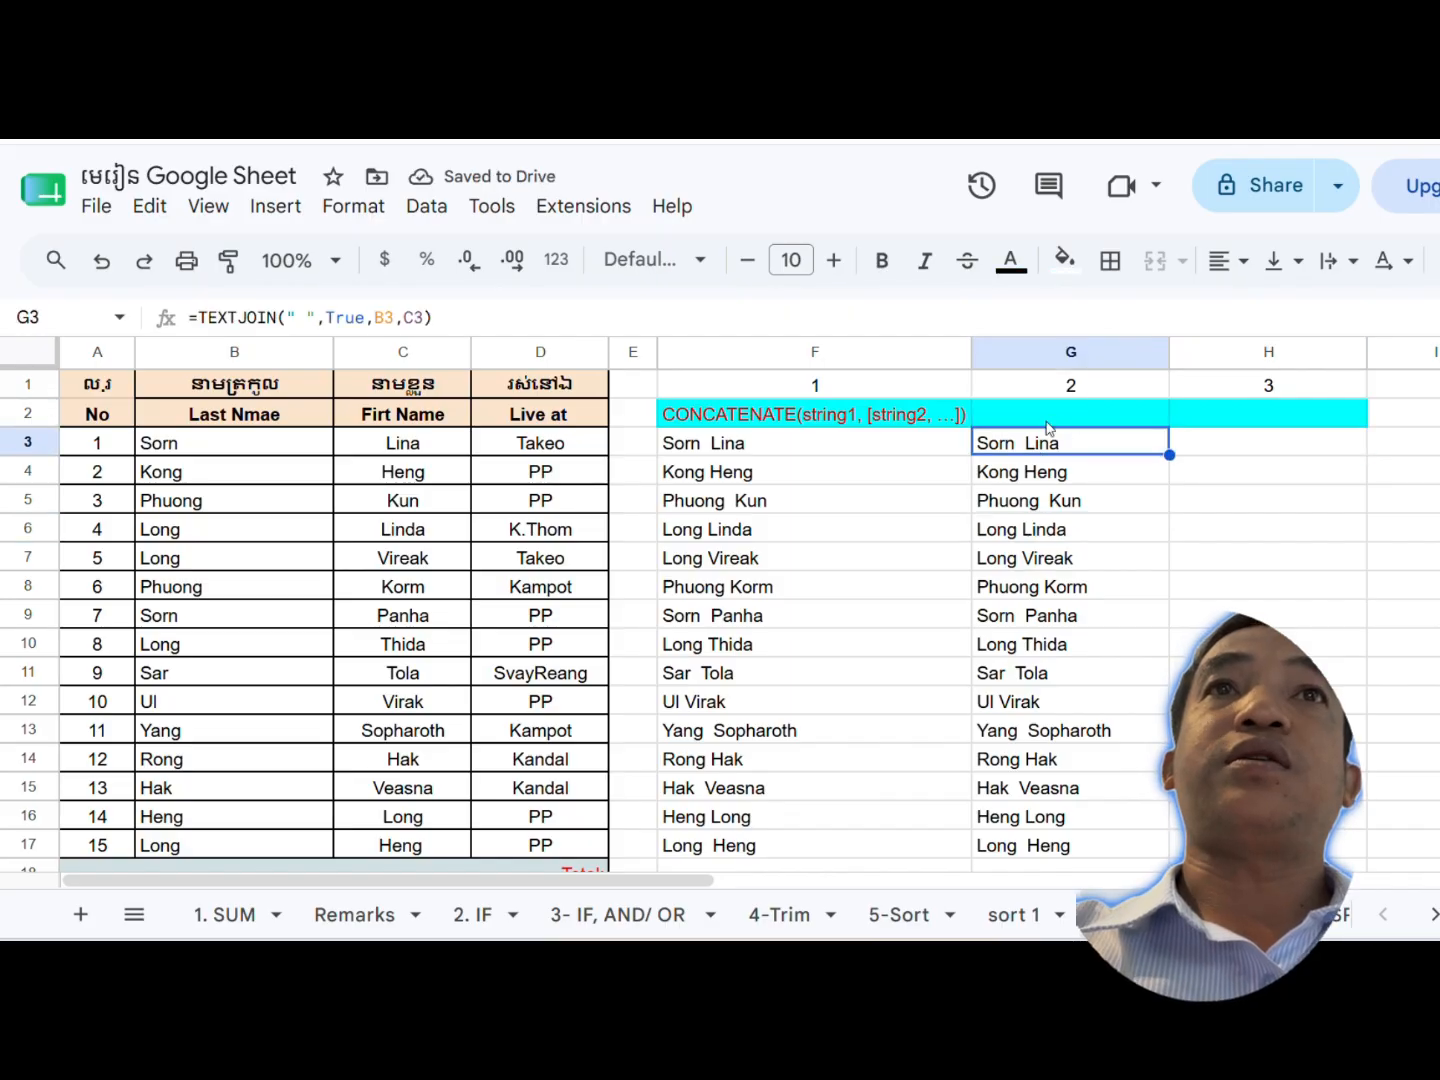
pyautogui.click(1043, 420)
pyautogui.write('=tex')
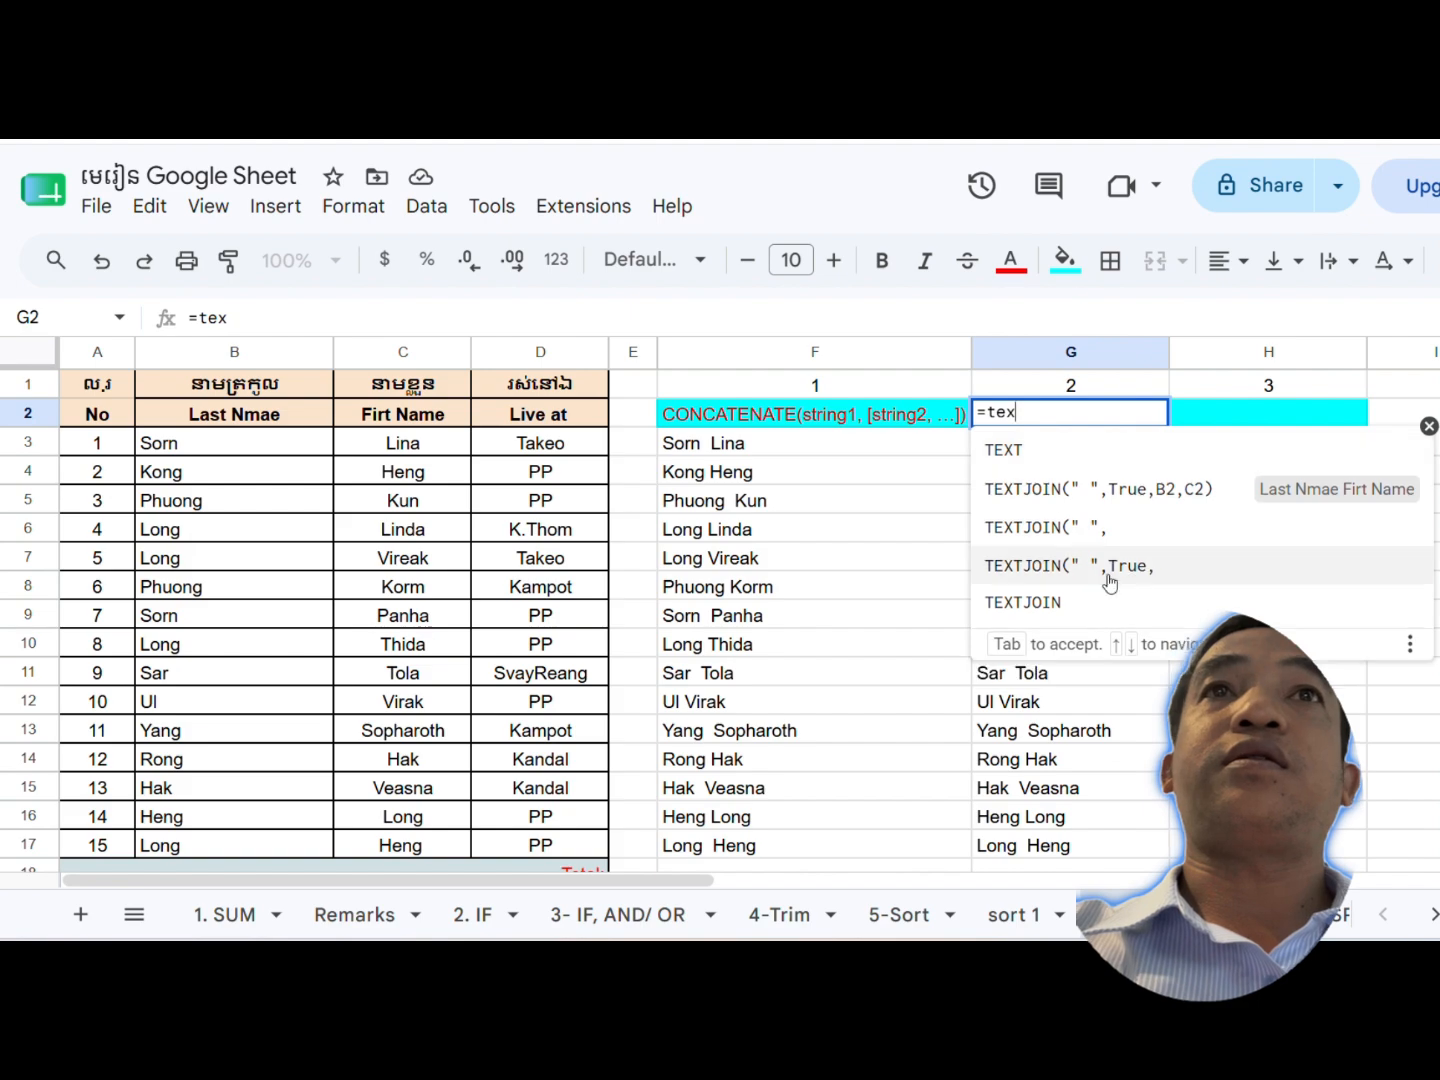
pyautogui.click(1062, 488)
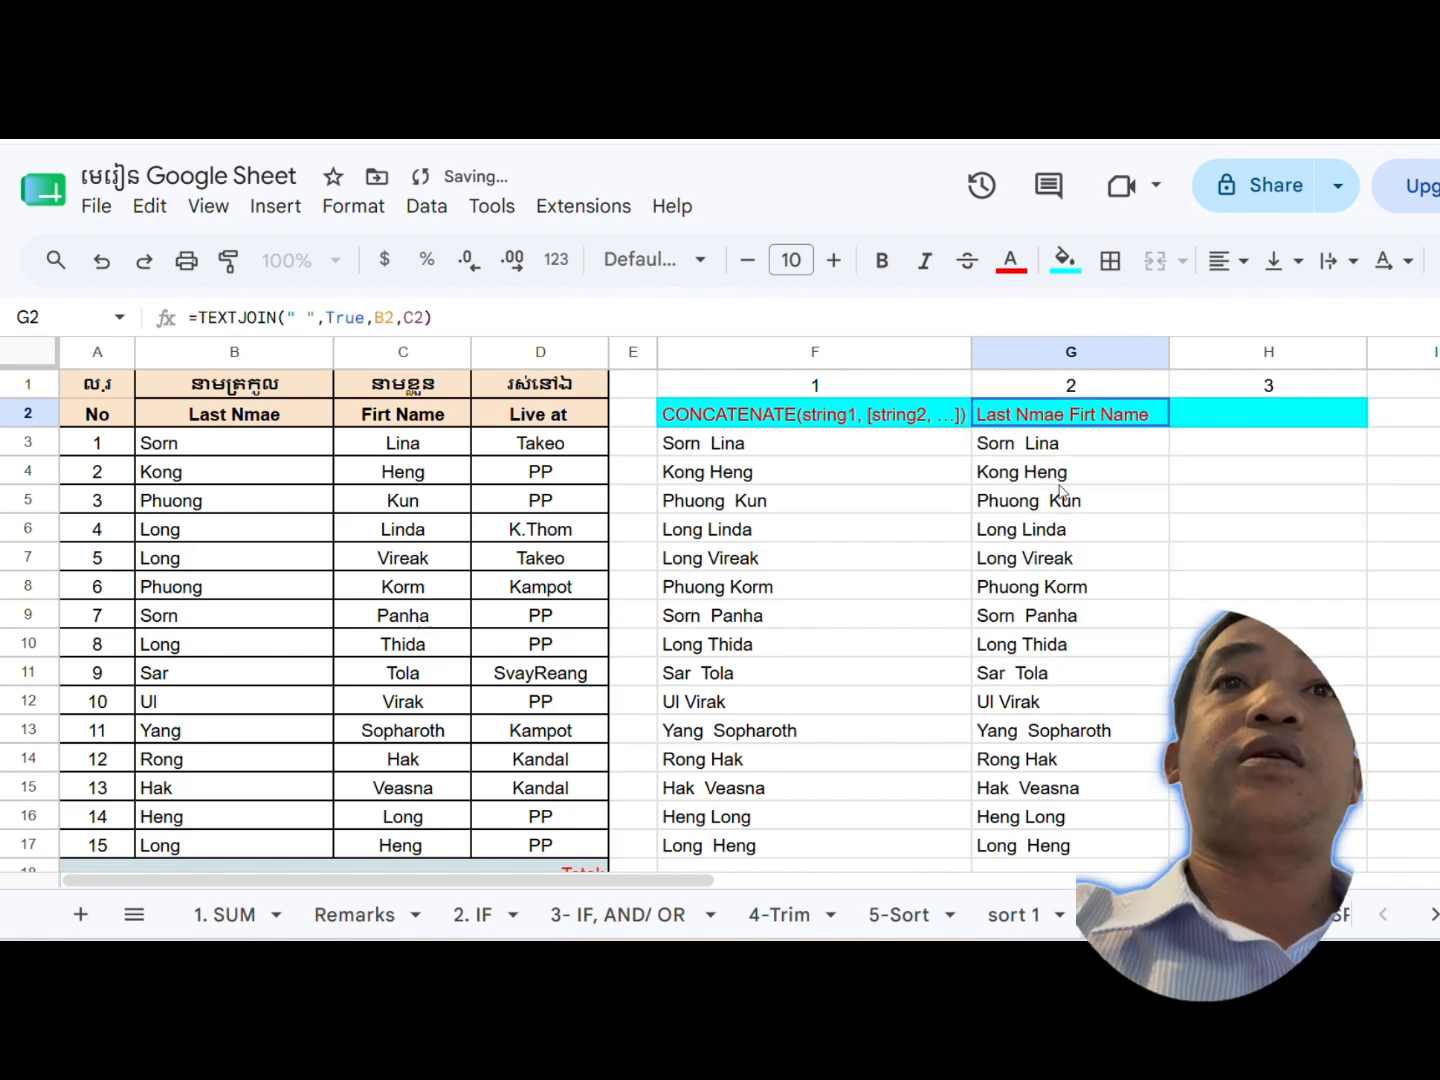
pyautogui.doubleClick(1084, 412)
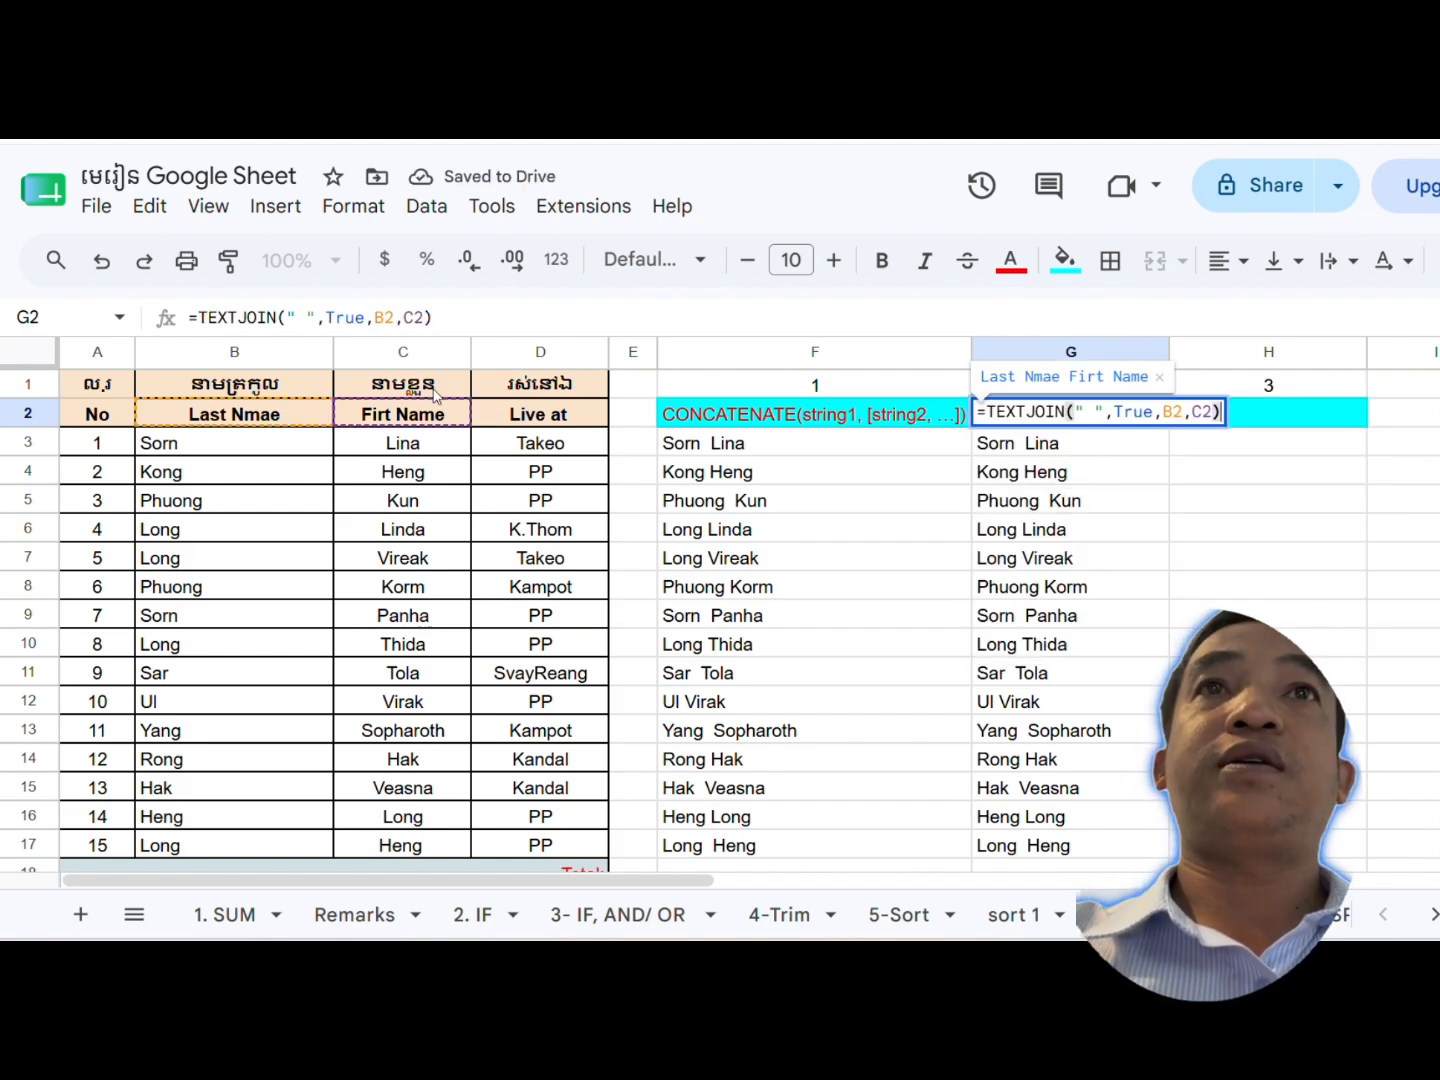
pyautogui.click(1157, 491)
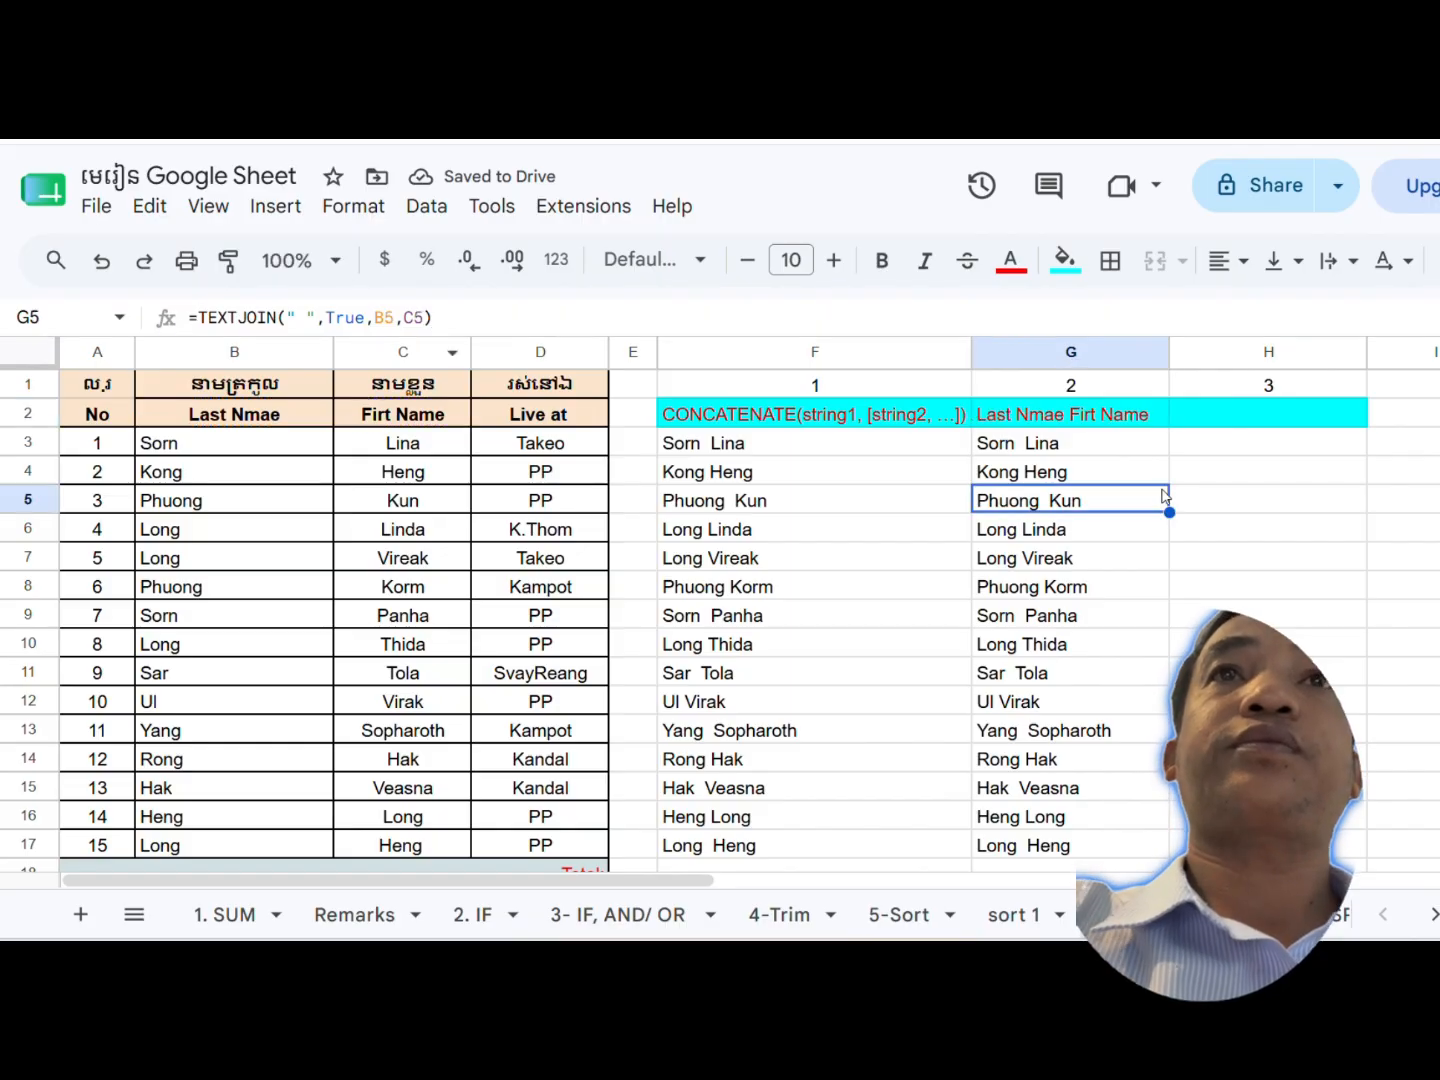
pyautogui.click(1056, 412)
pyautogui.write('=')
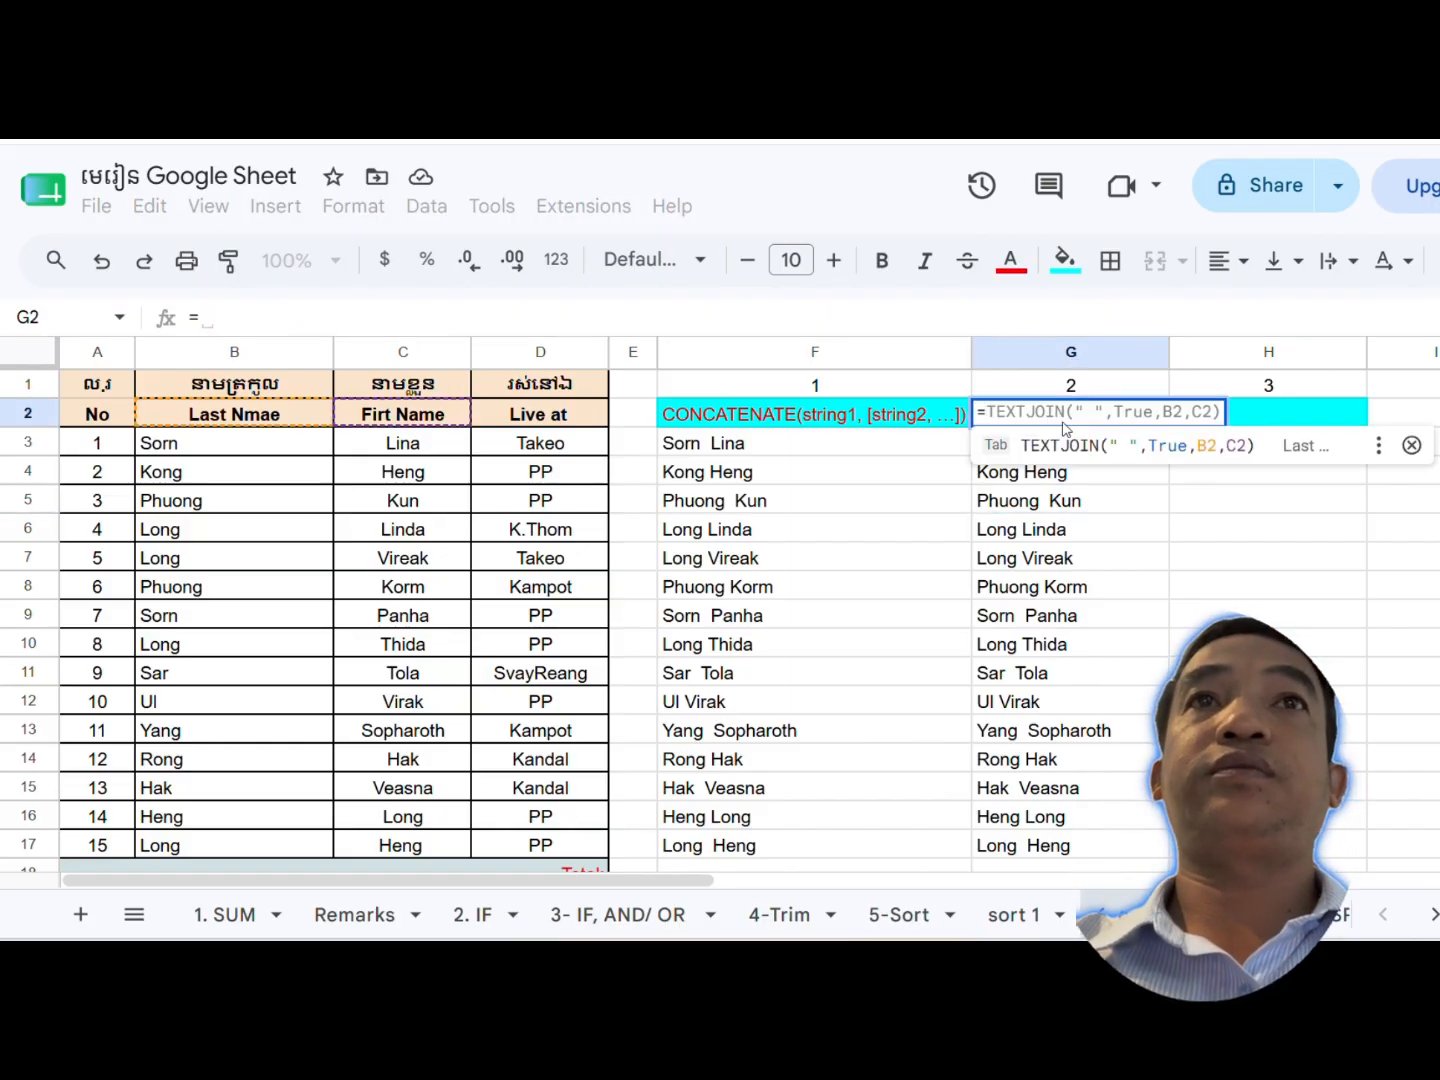
pyautogui.click(1065, 445)
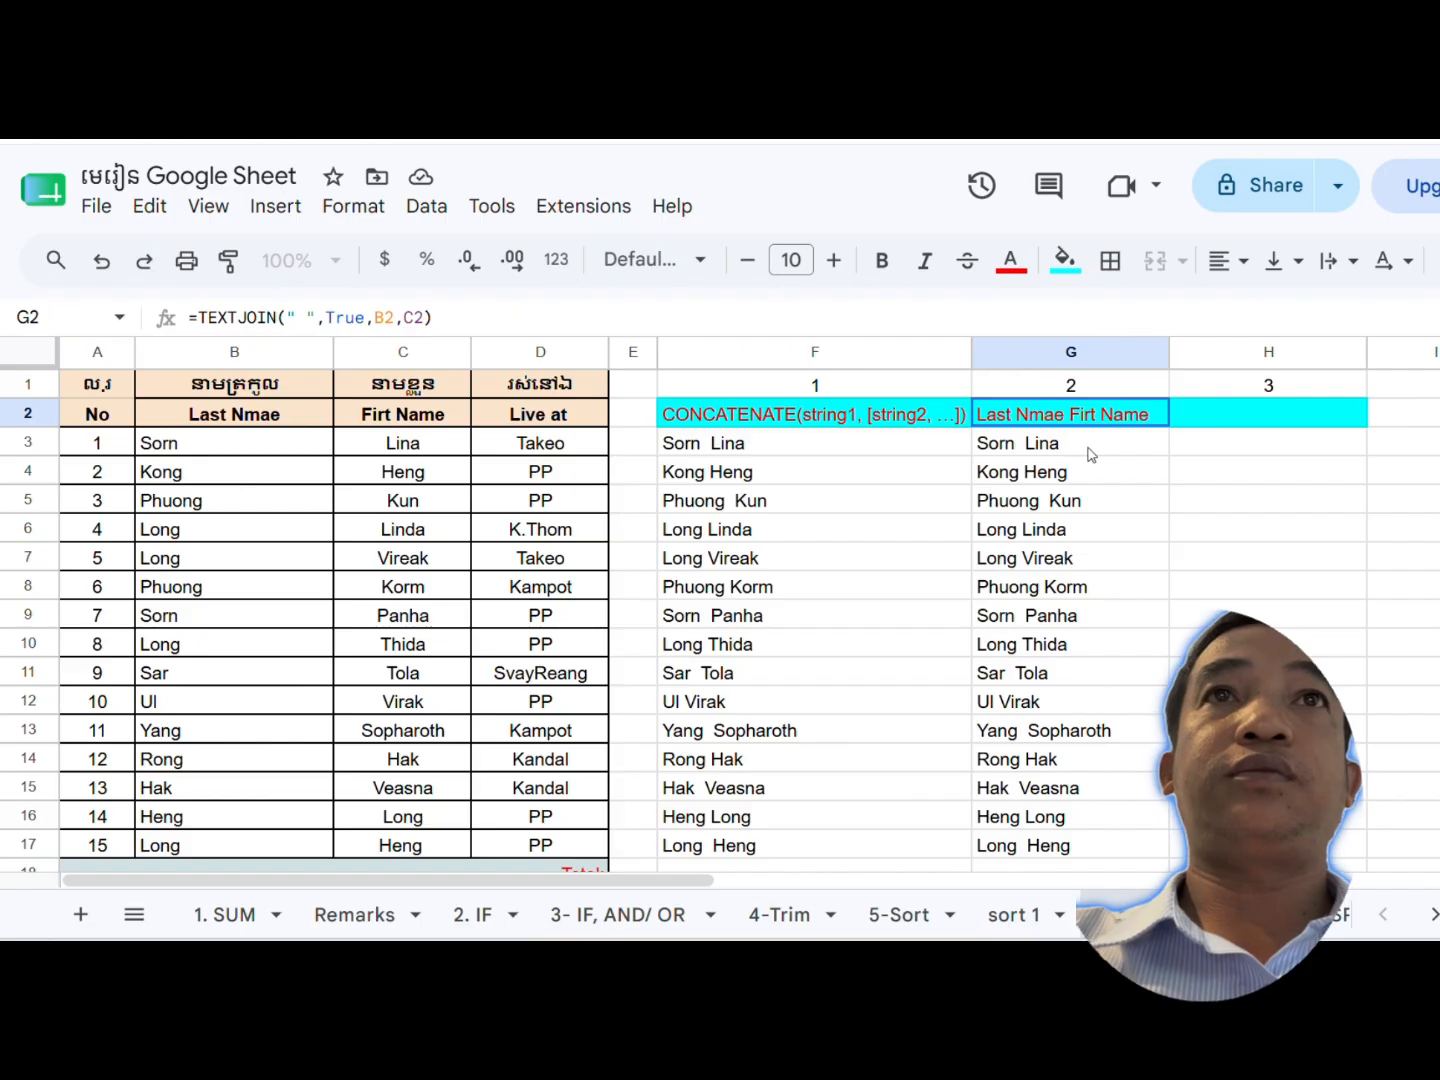
pyautogui.press('Delete')
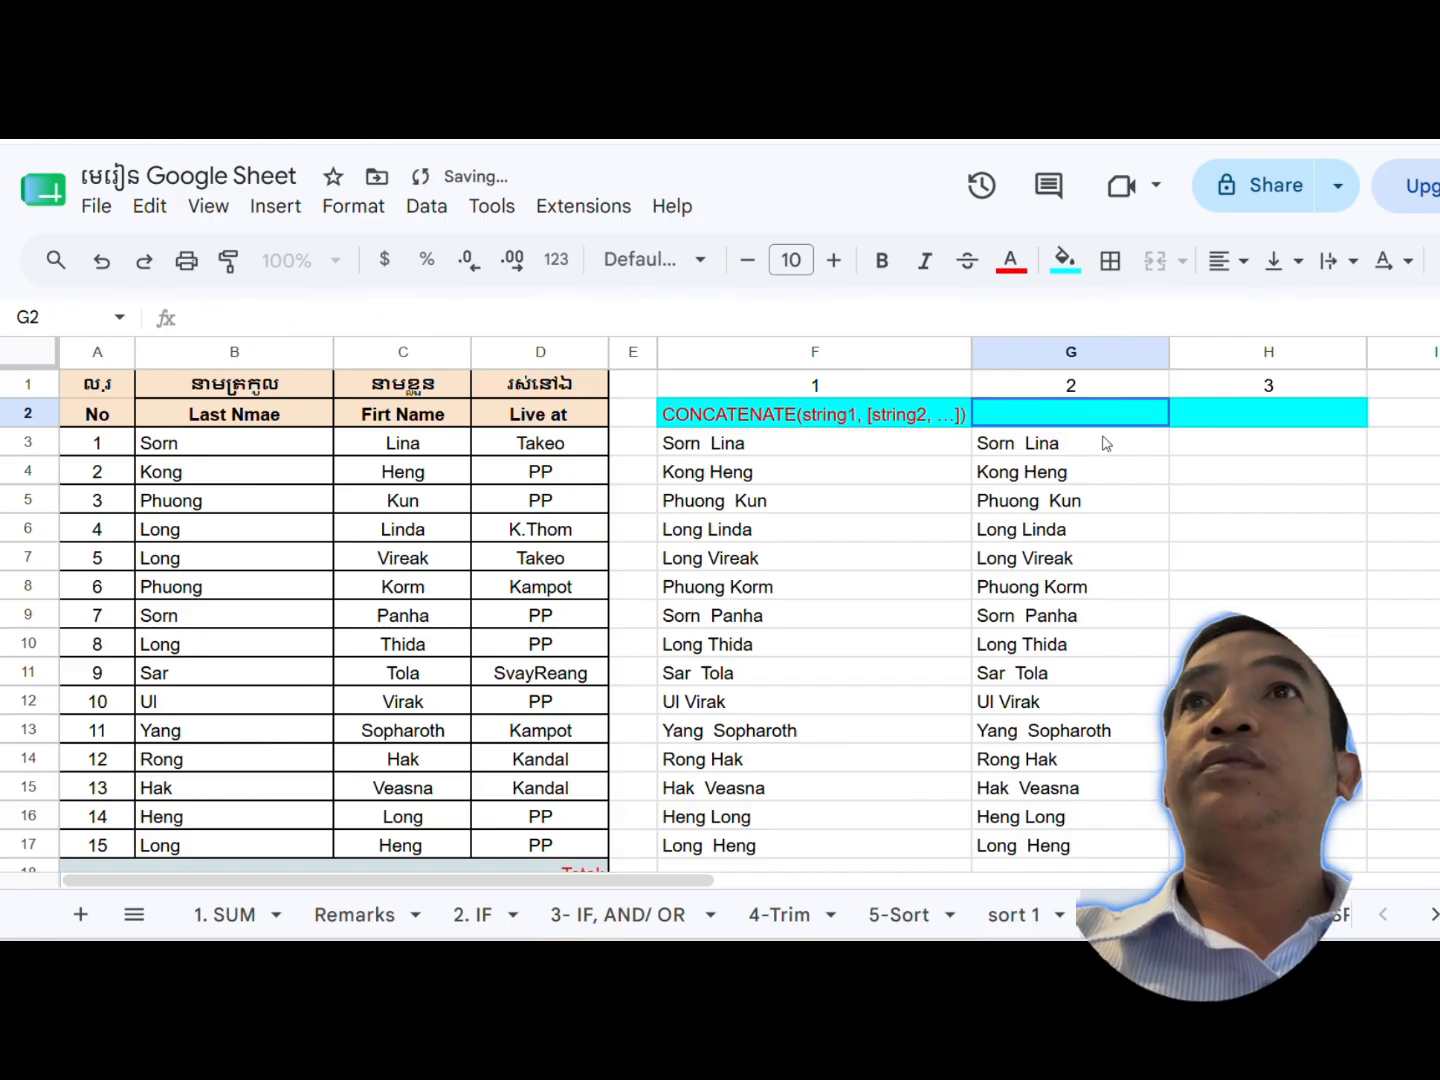
pyautogui.write('=tex')
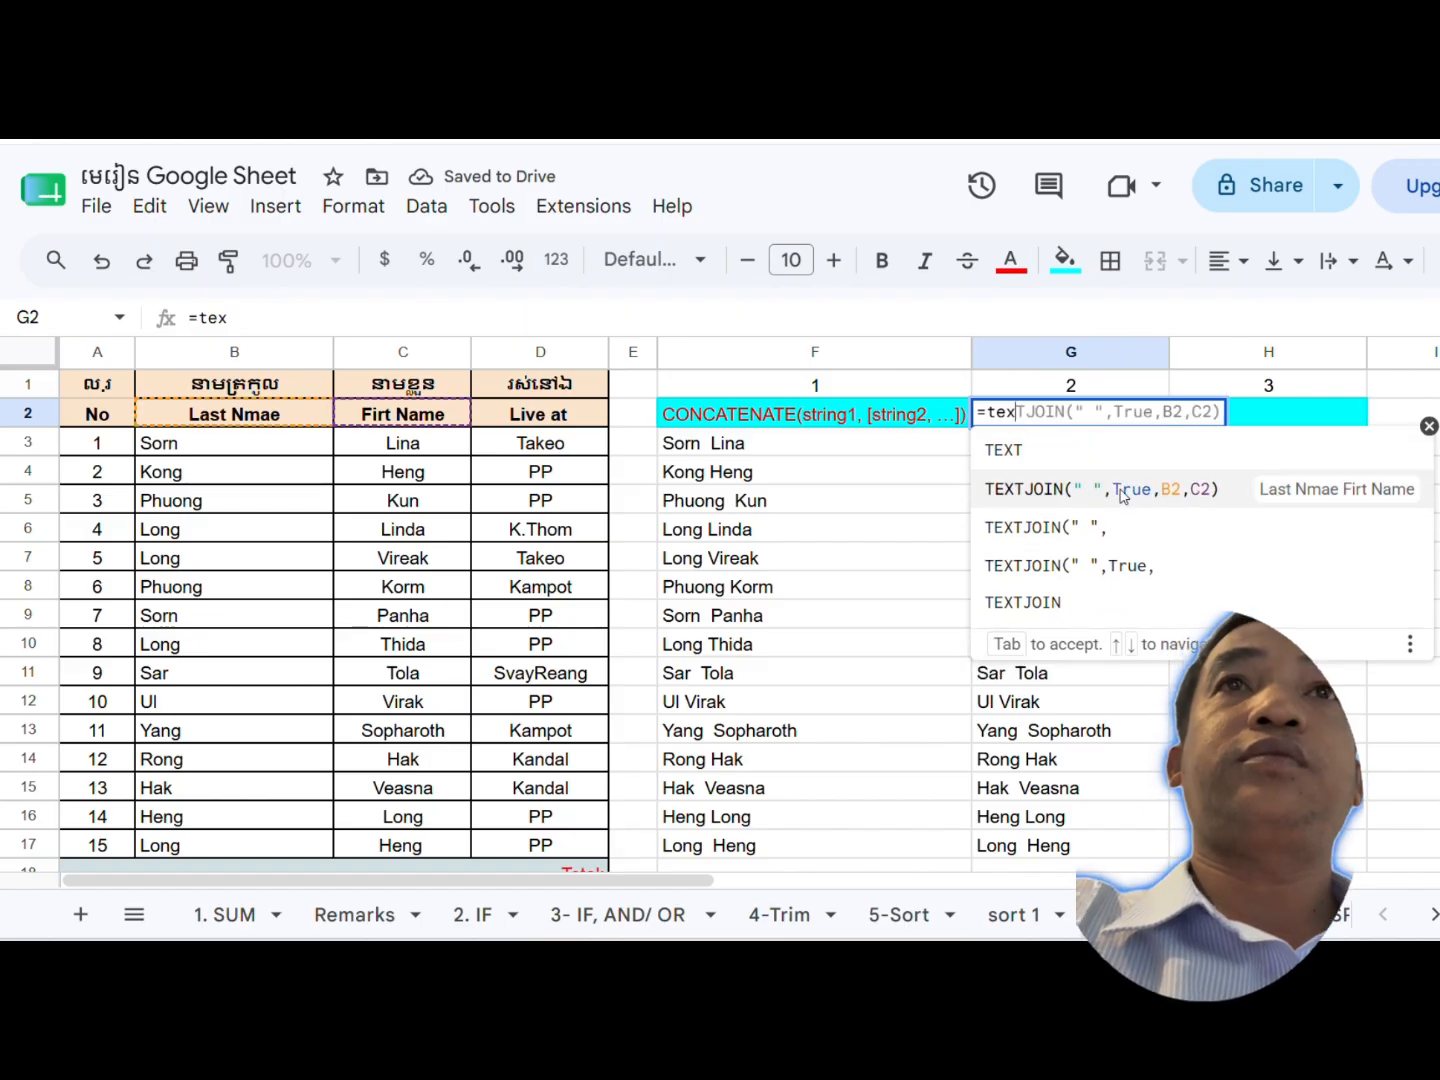
pyautogui.click(1128, 491)
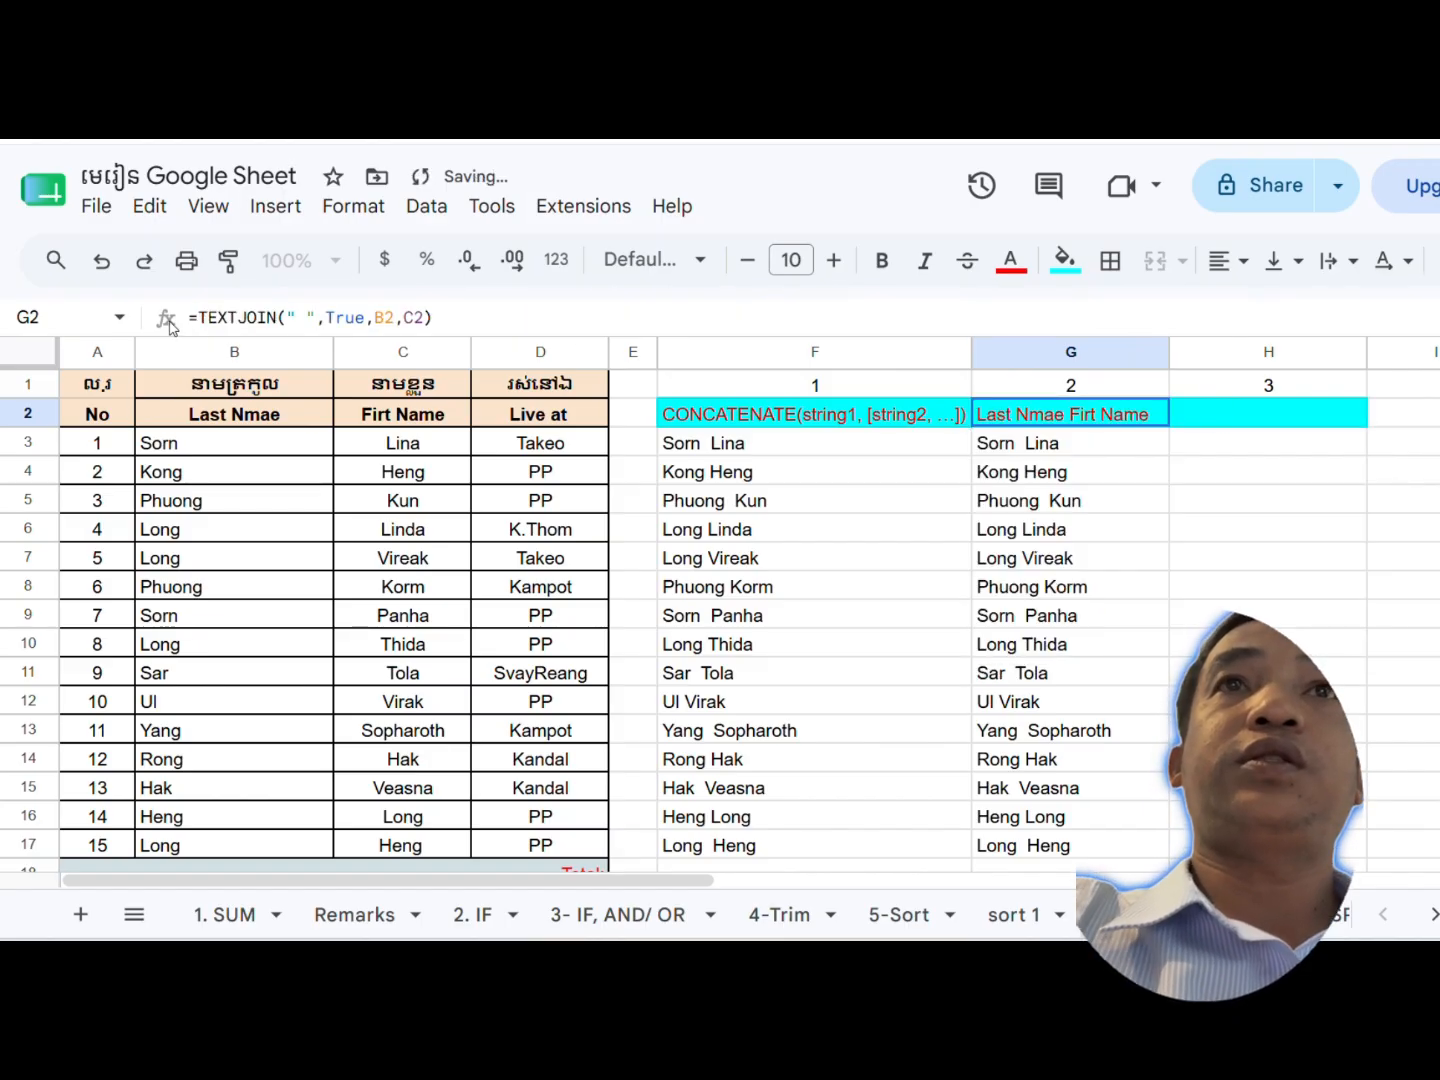
pyautogui.click(480, 314)
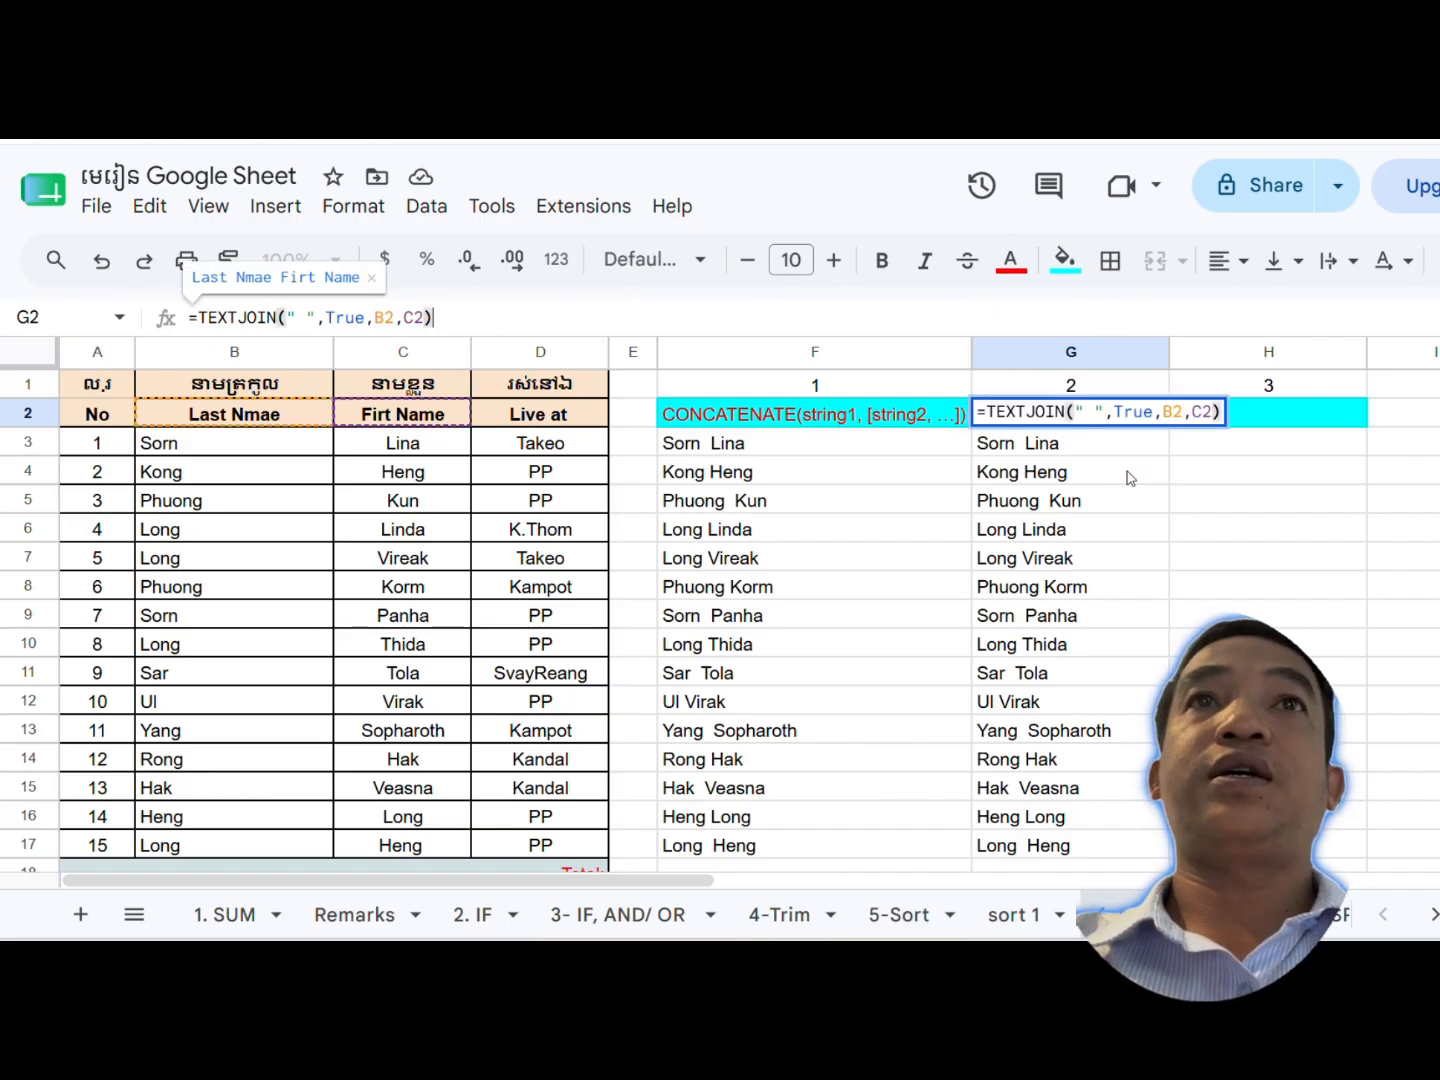
pyautogui.click(1185, 470)
pyautogui.click(1066, 412)
pyautogui.press('Delete')
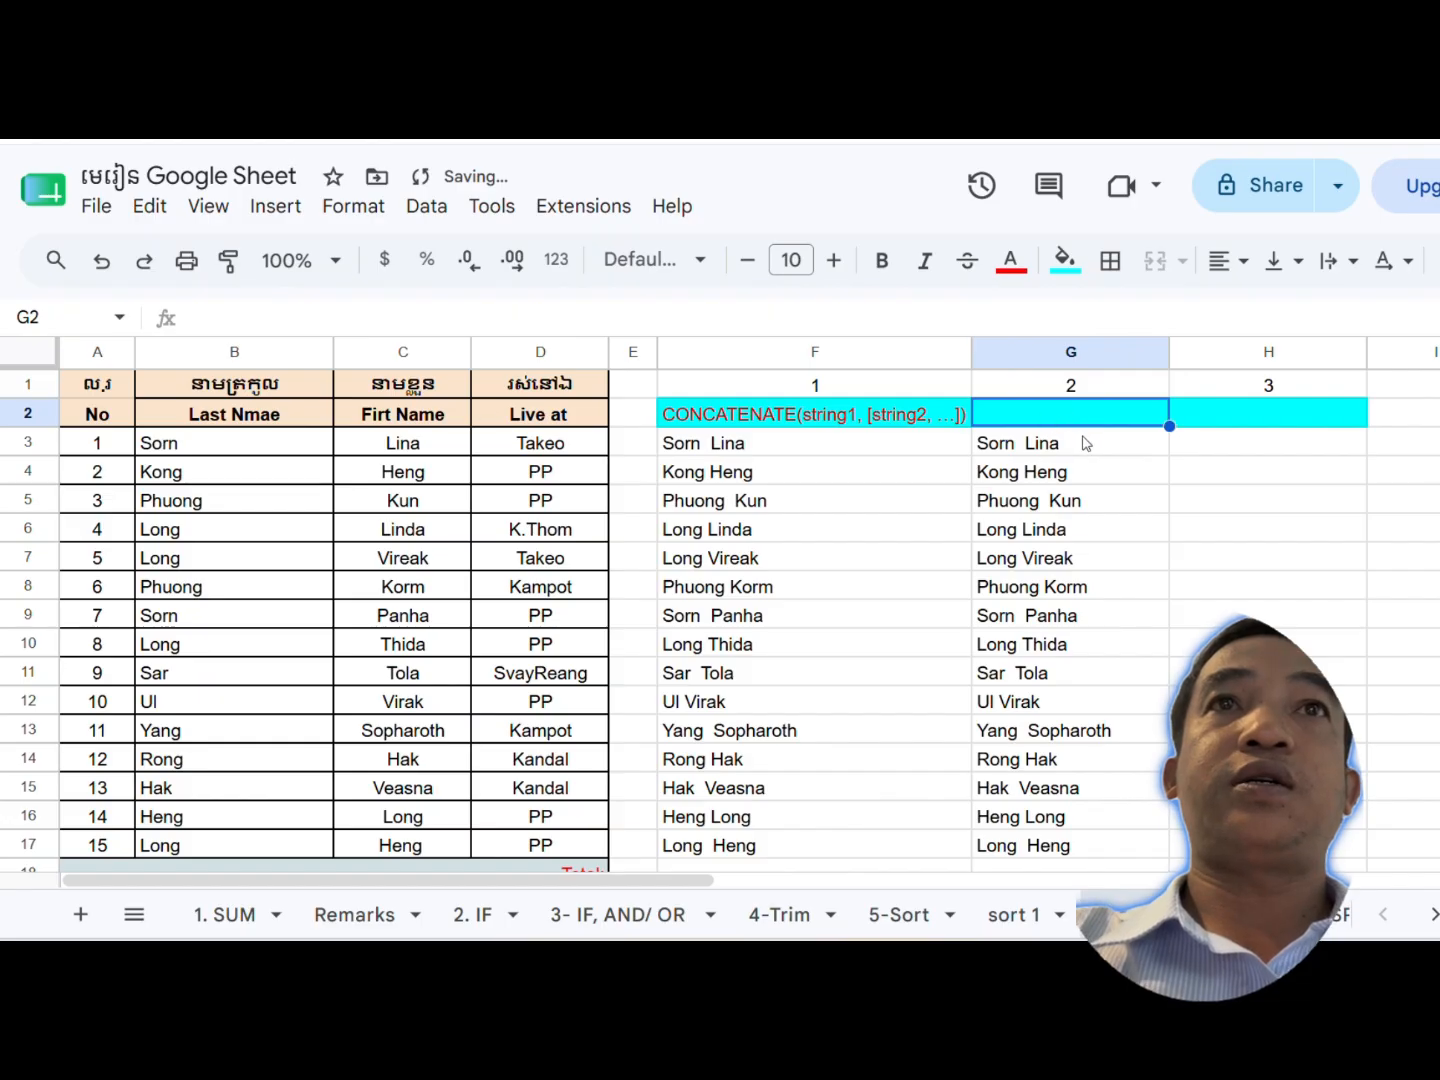
# Enter the suggested TEXTJOIN formula in G2 and copy the syntax line from its function help
pyautogui.write('=t')
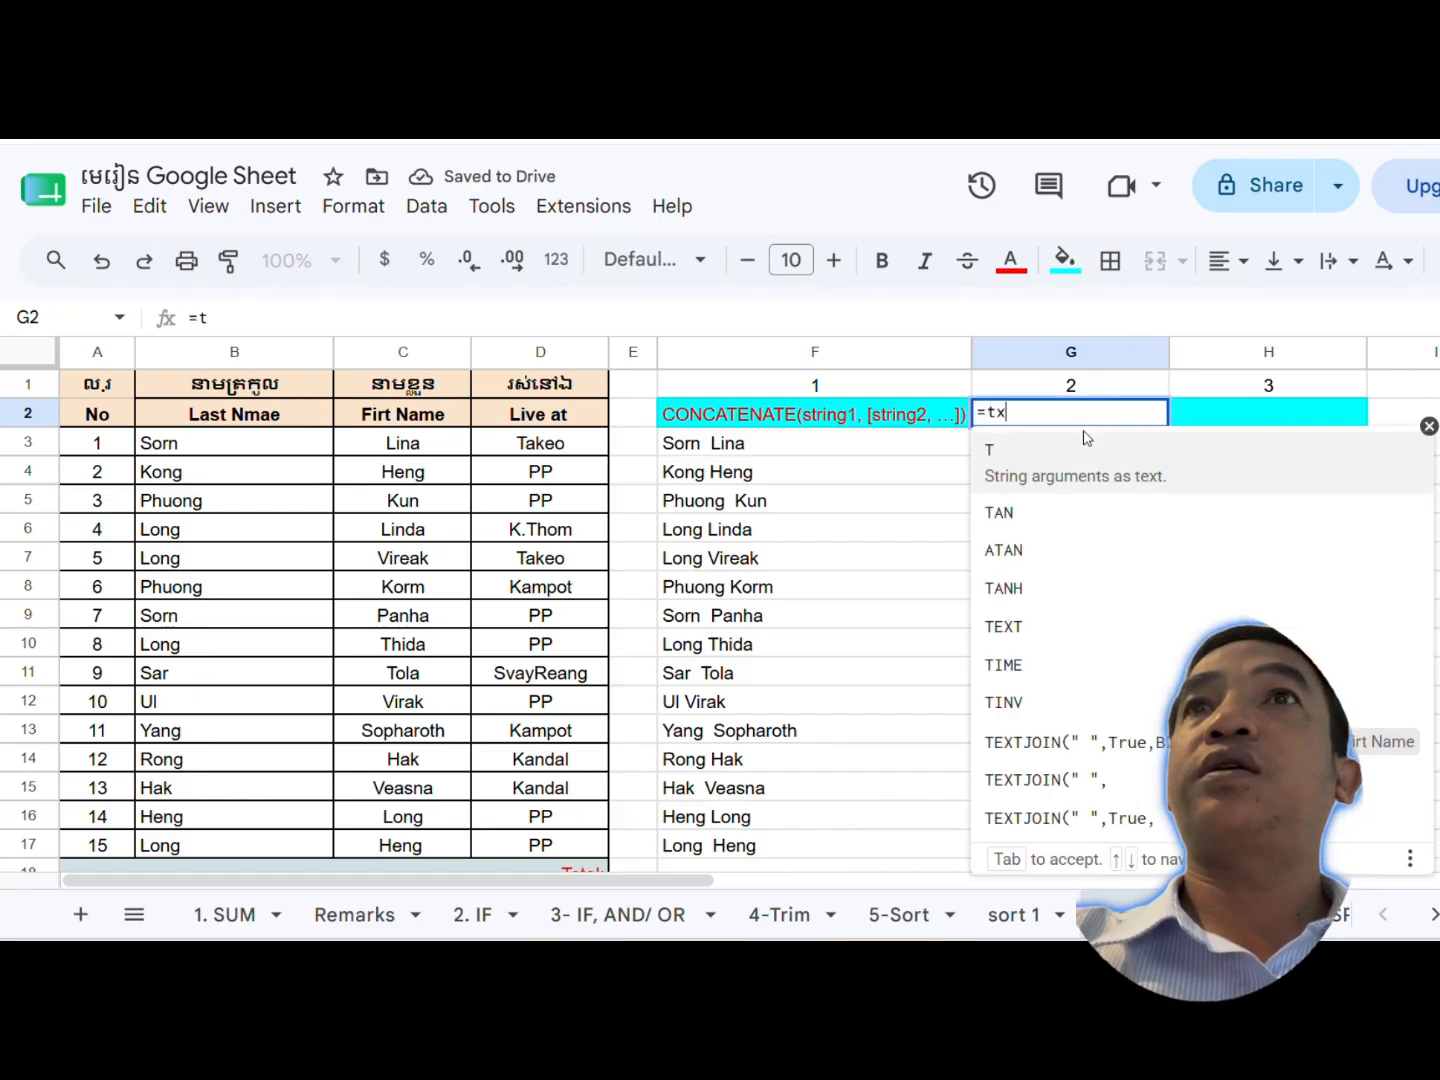
pyautogui.write('ex')
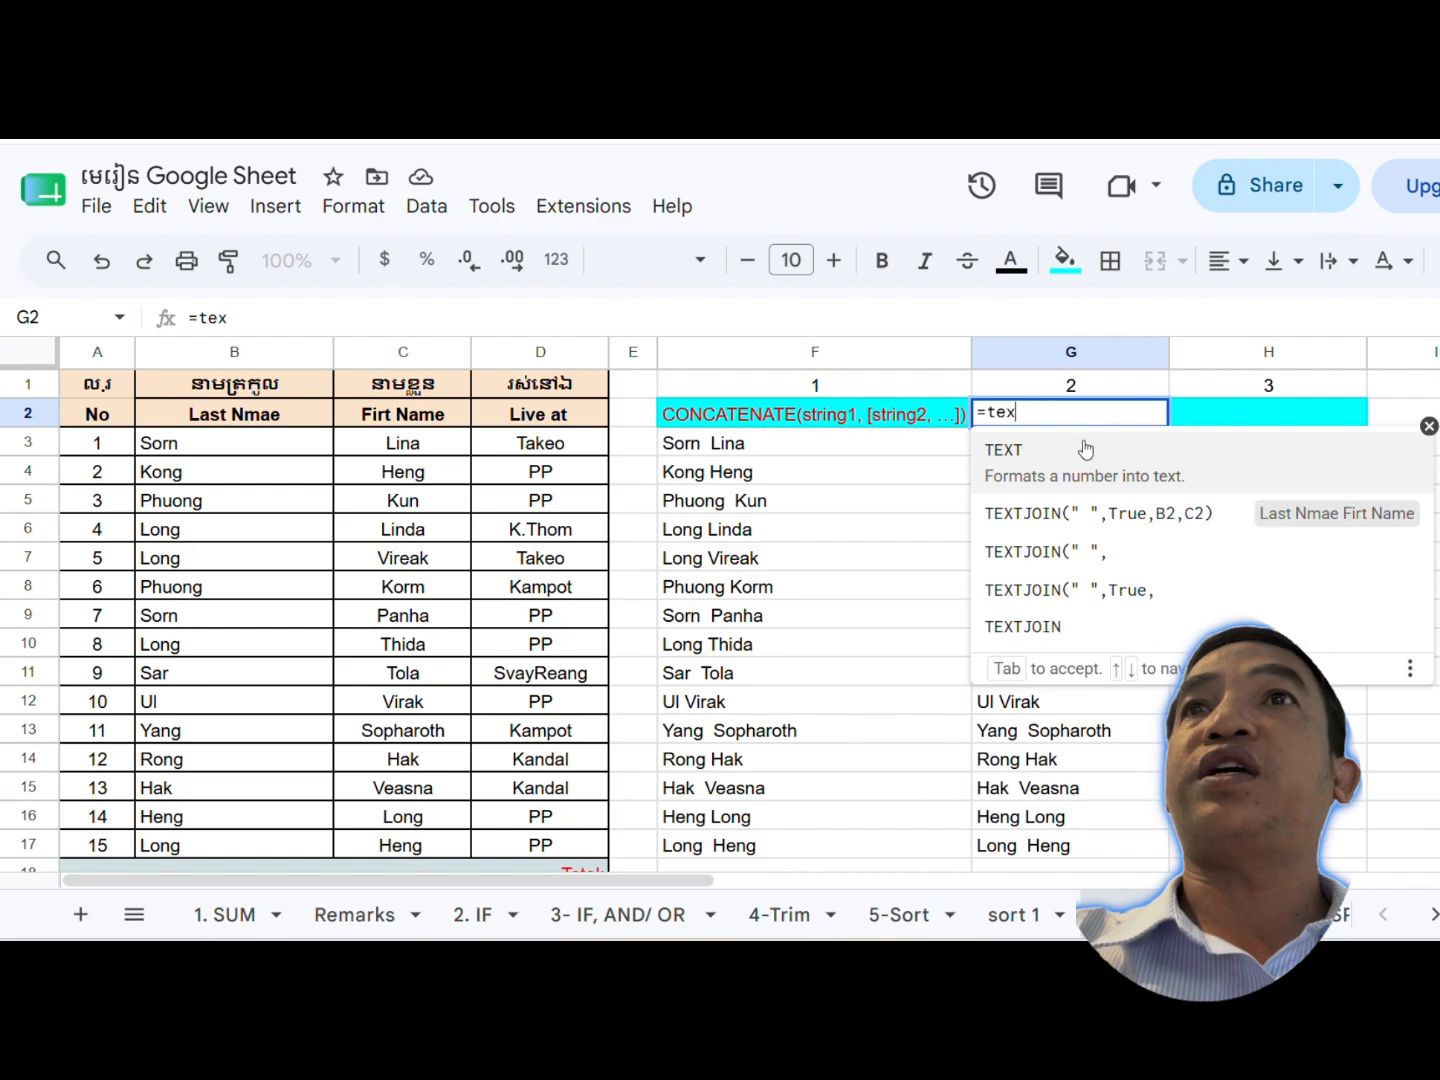
pyautogui.click(1256, 494)
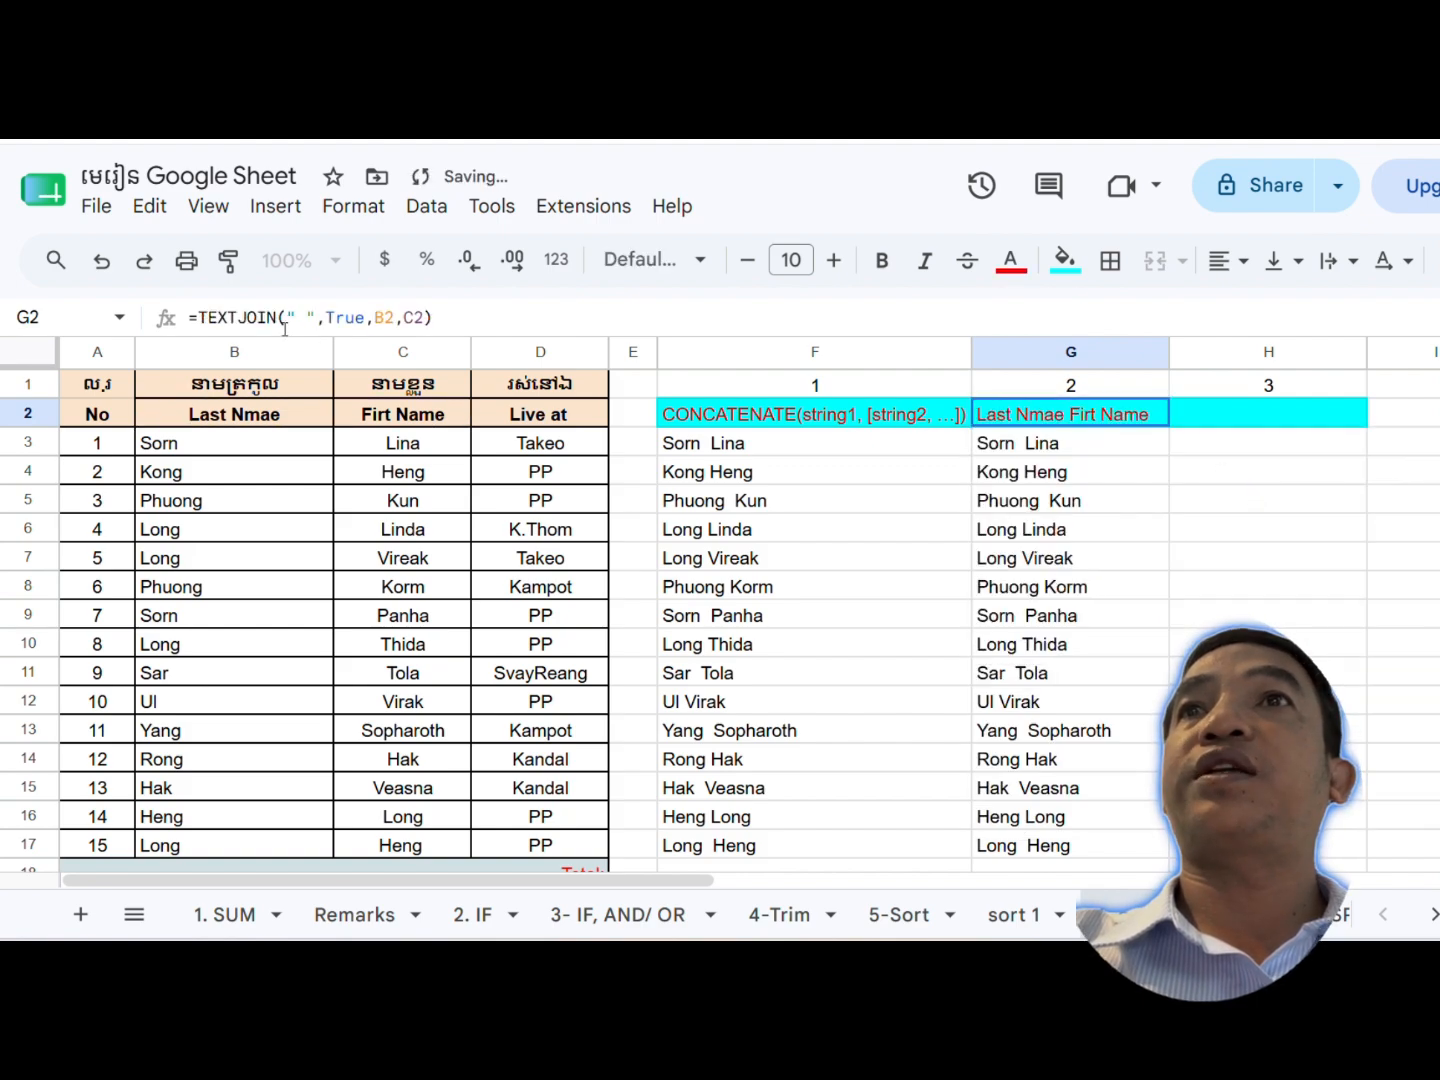
pyautogui.click(337, 318)
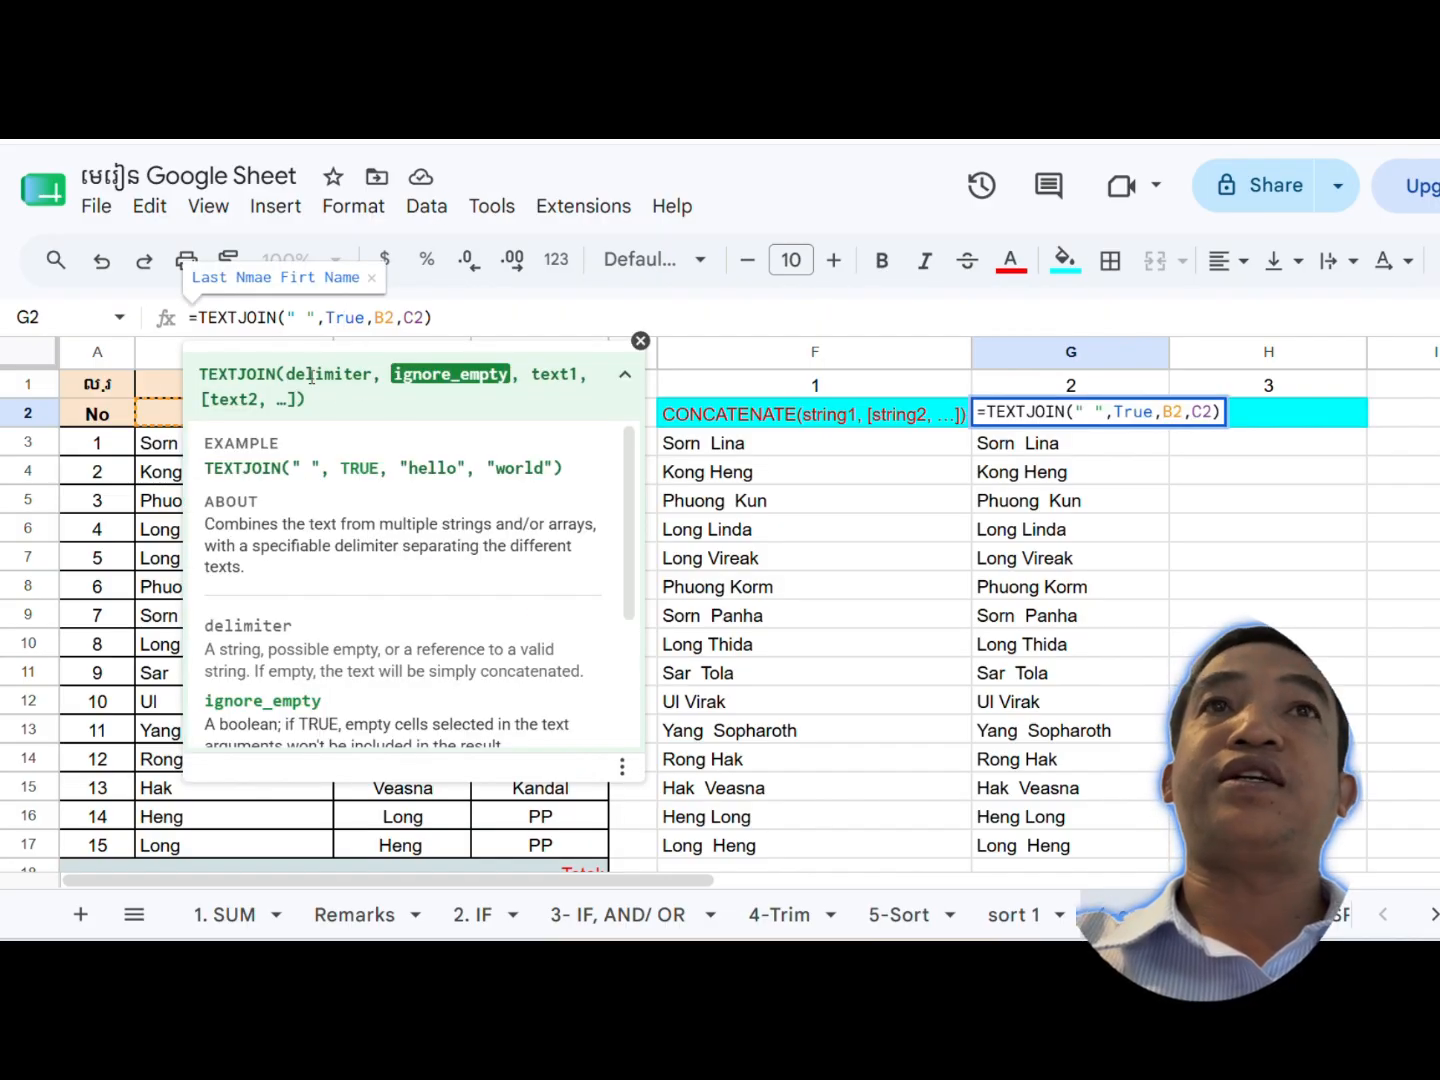
pyautogui.click(266, 370)
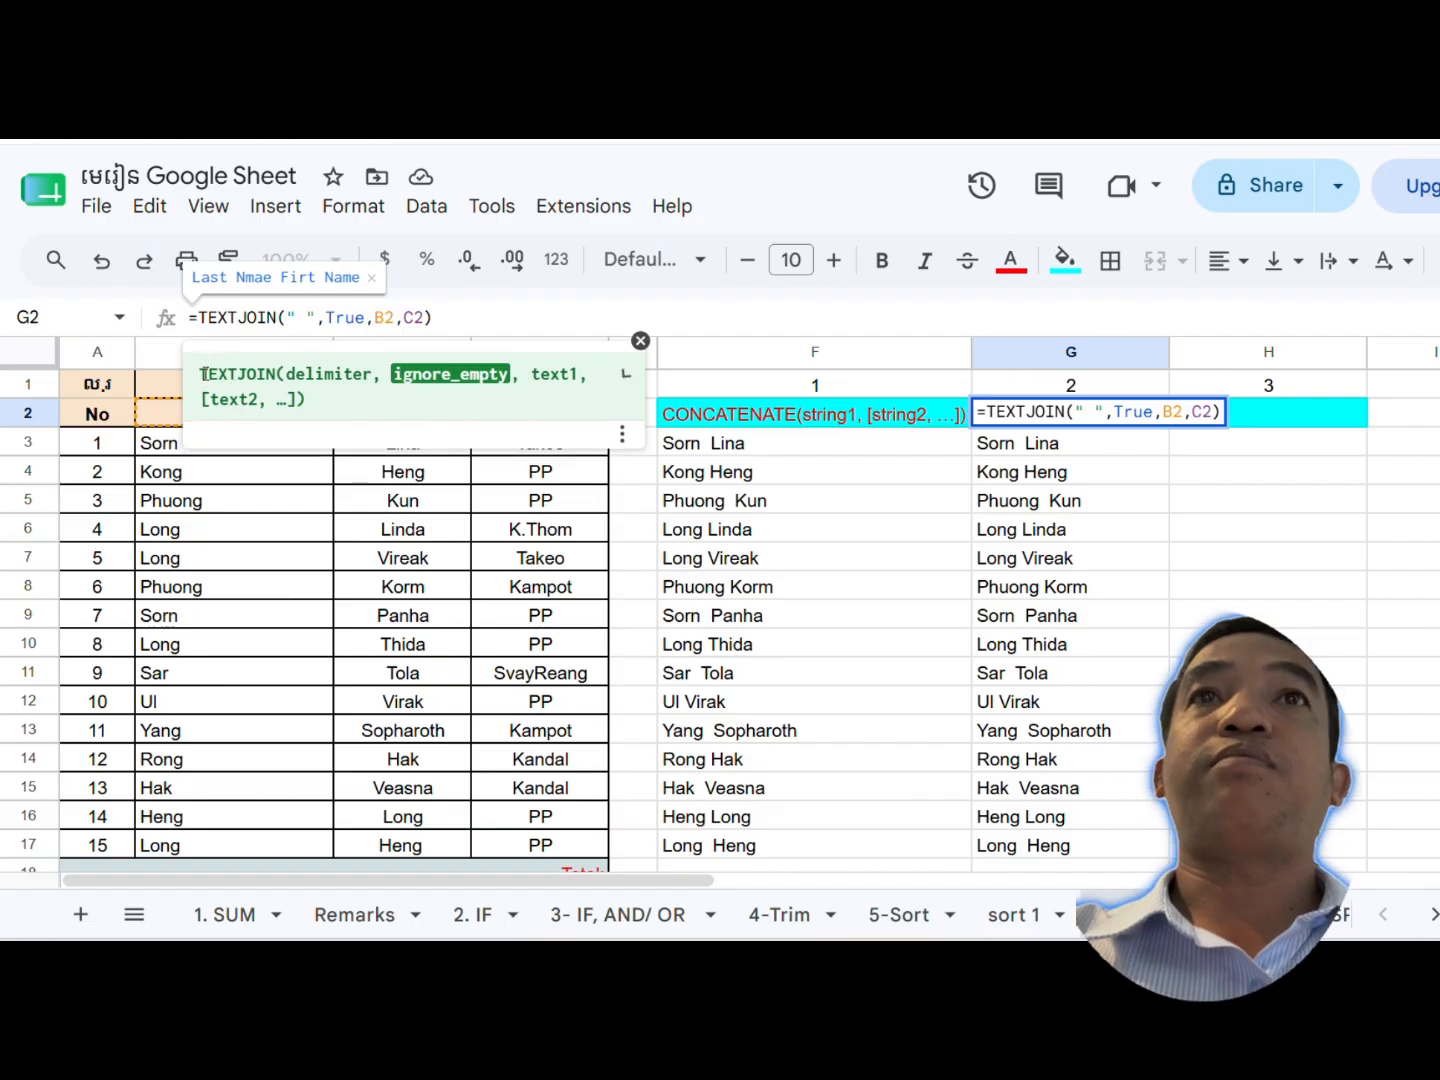
pyautogui.moveTo(211, 373); pyautogui.dragTo(421, 405)
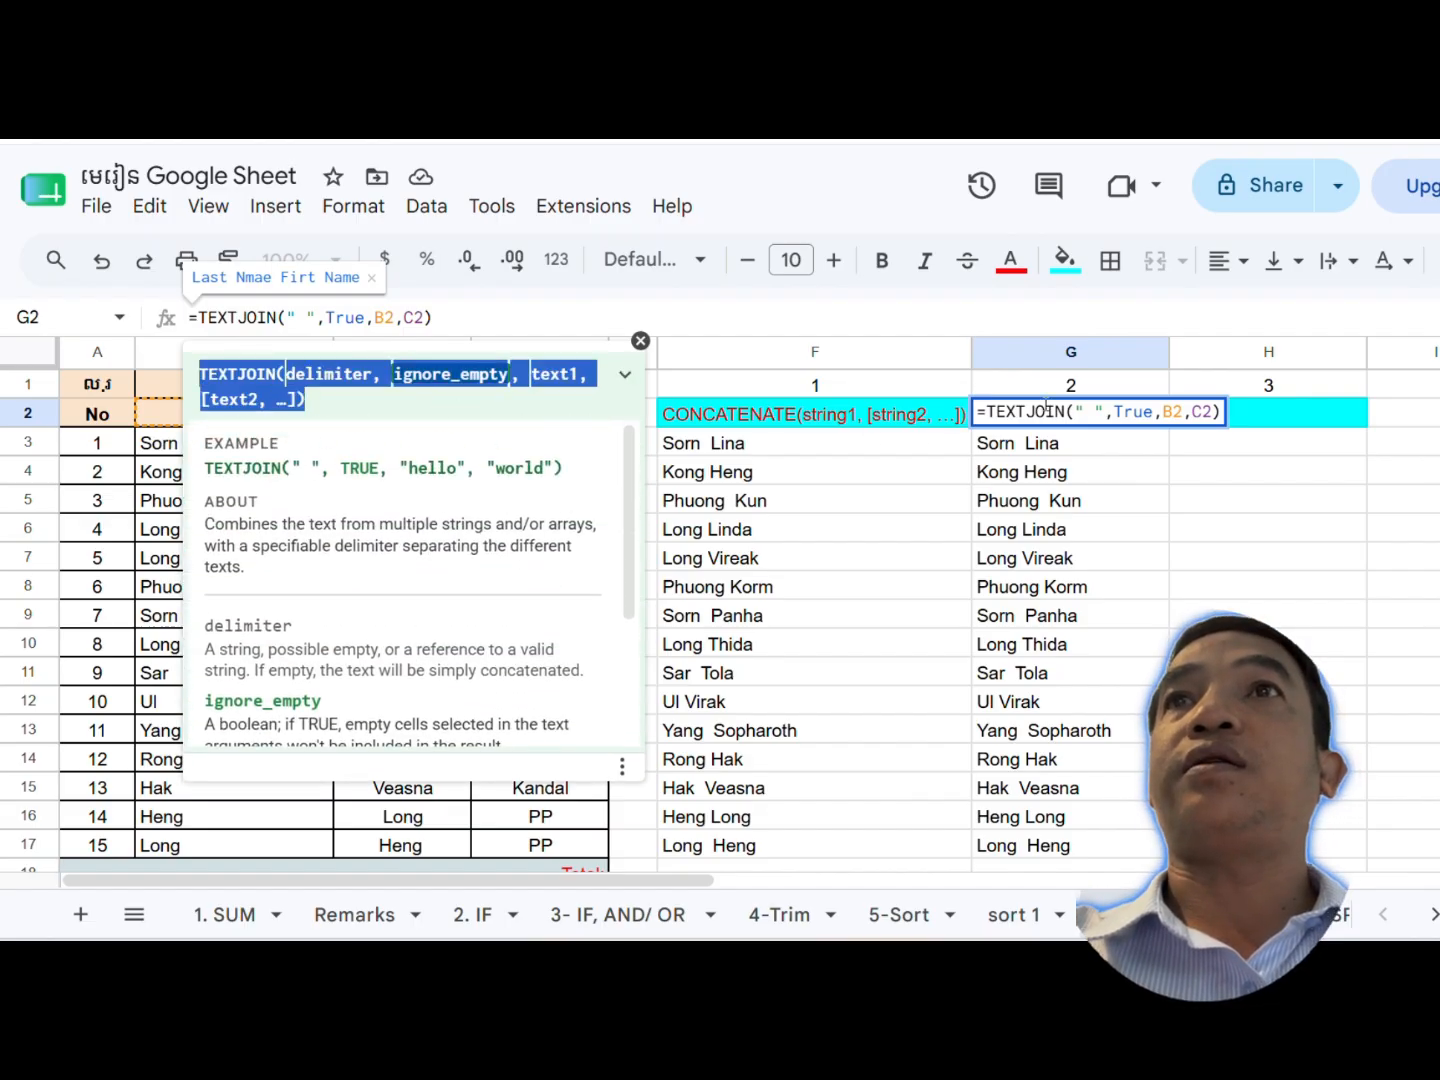
# Paste the syntax TEXTJOIN(delimiter, ignore_empty, text1, [text2, …]) into G2 as the column's label
pyautogui.click(1167, 466)
pyautogui.click(1096, 416)
pyautogui.write('TEXTJOIN(delimiter, ignore_empty, text1, [text2, ...])')
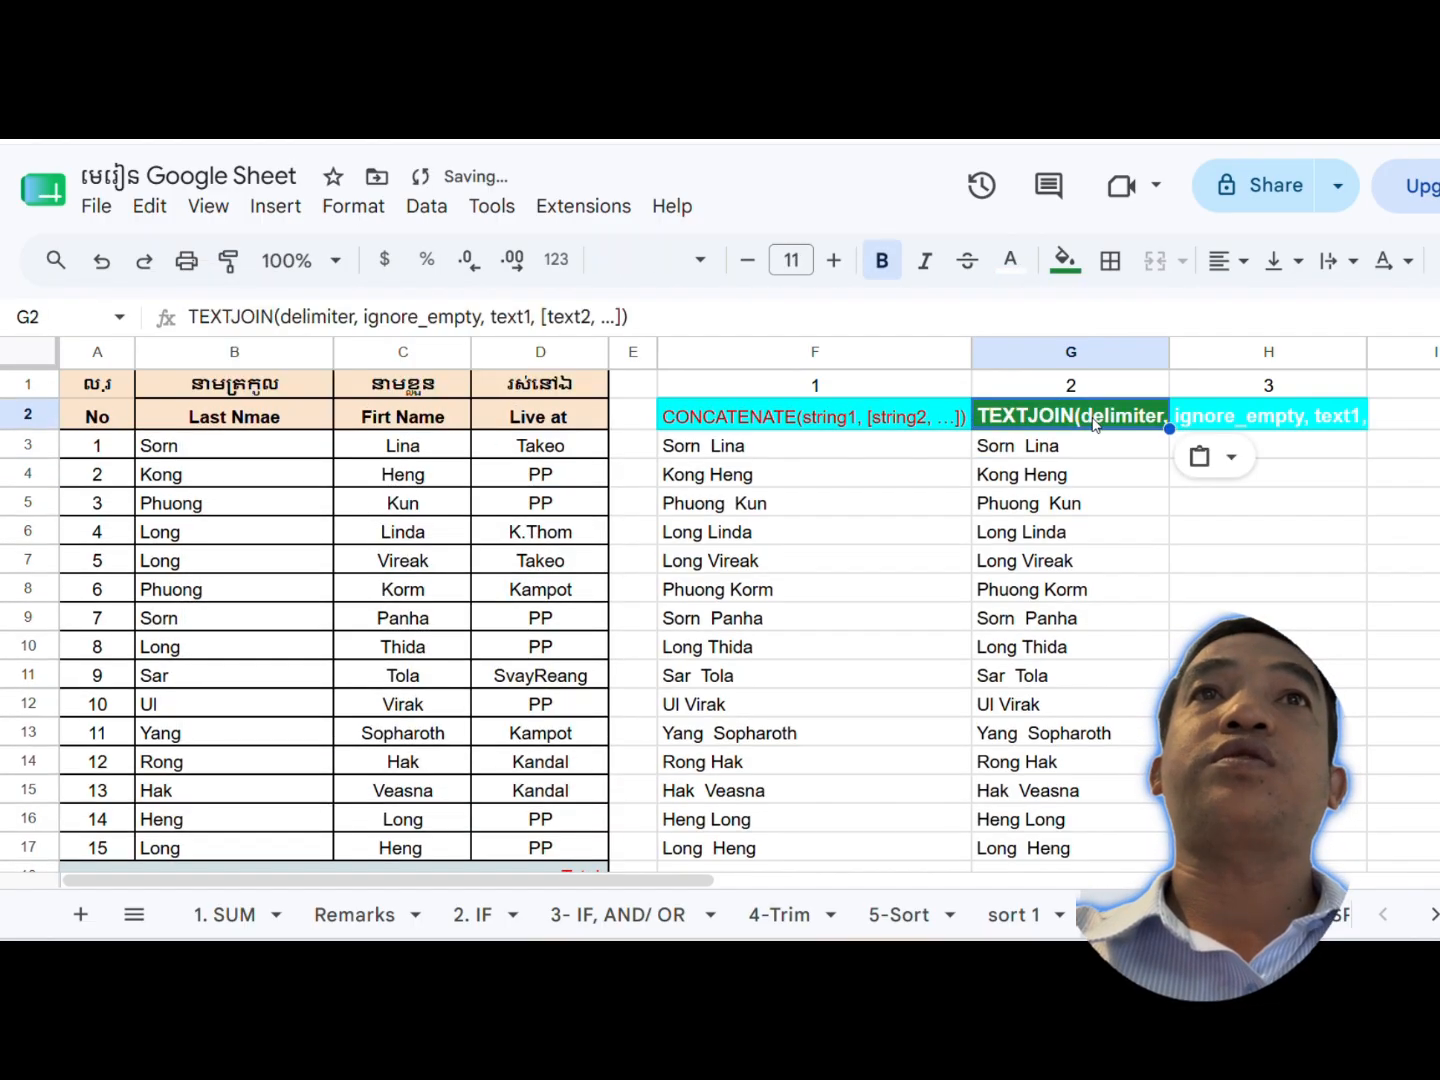
pyautogui.click(1243, 429)
pyautogui.click(1064, 424)
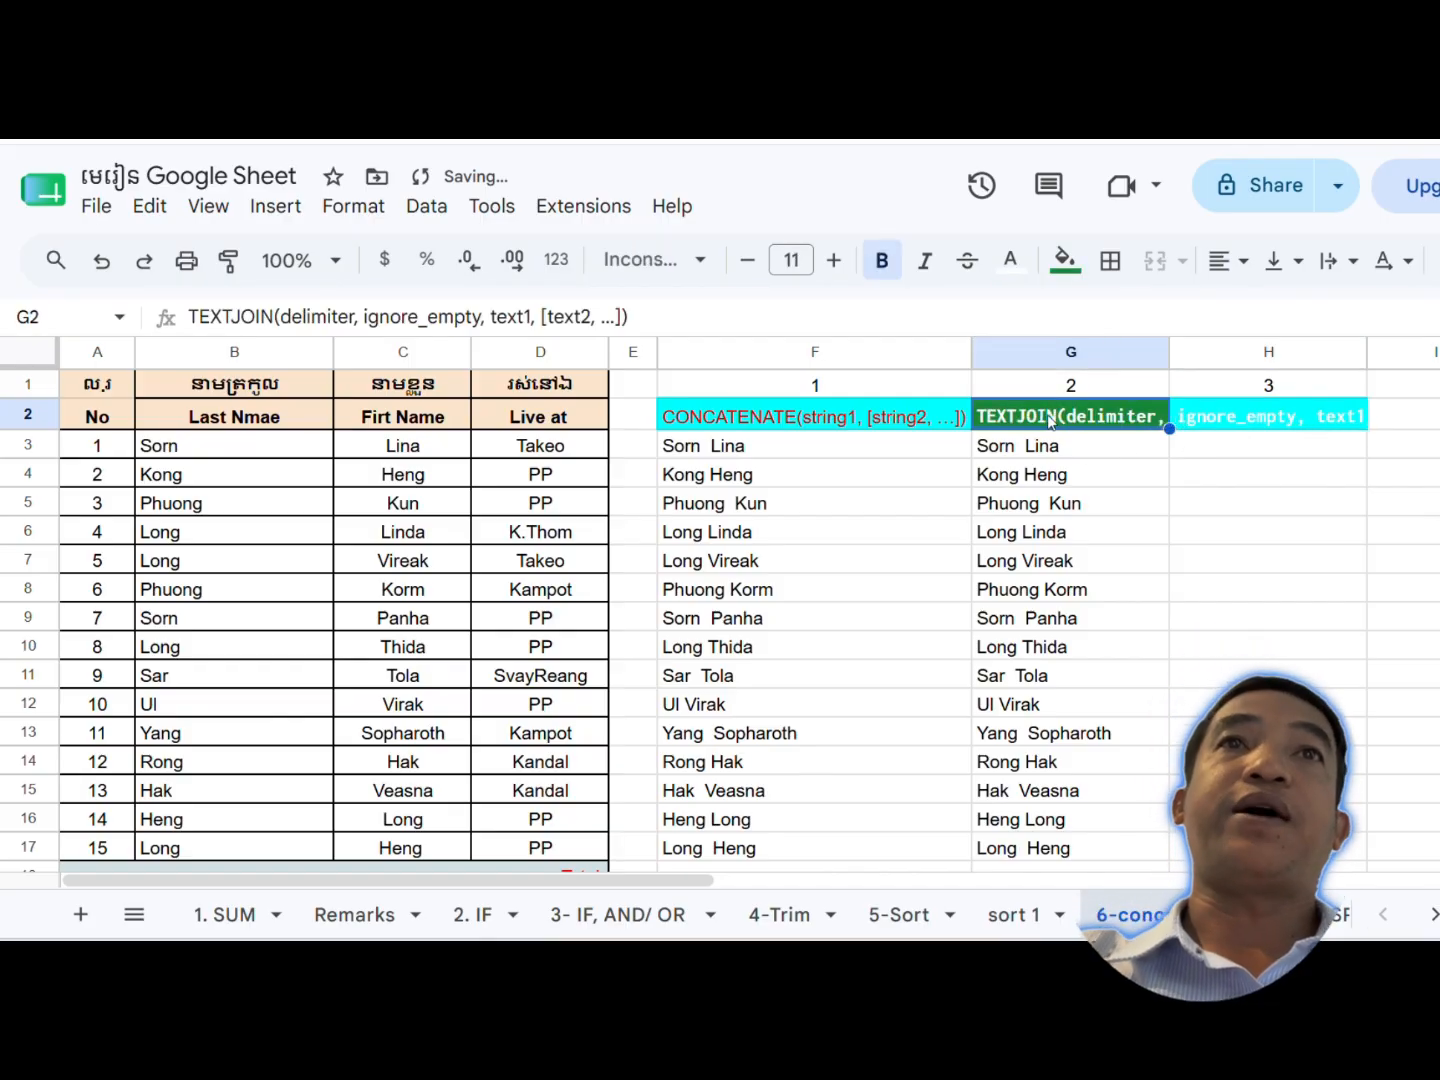
# Copy the formatting of the CONCATENATE label in F2 onto the TEXTJOIN label in G2
pyautogui.click(862, 427)
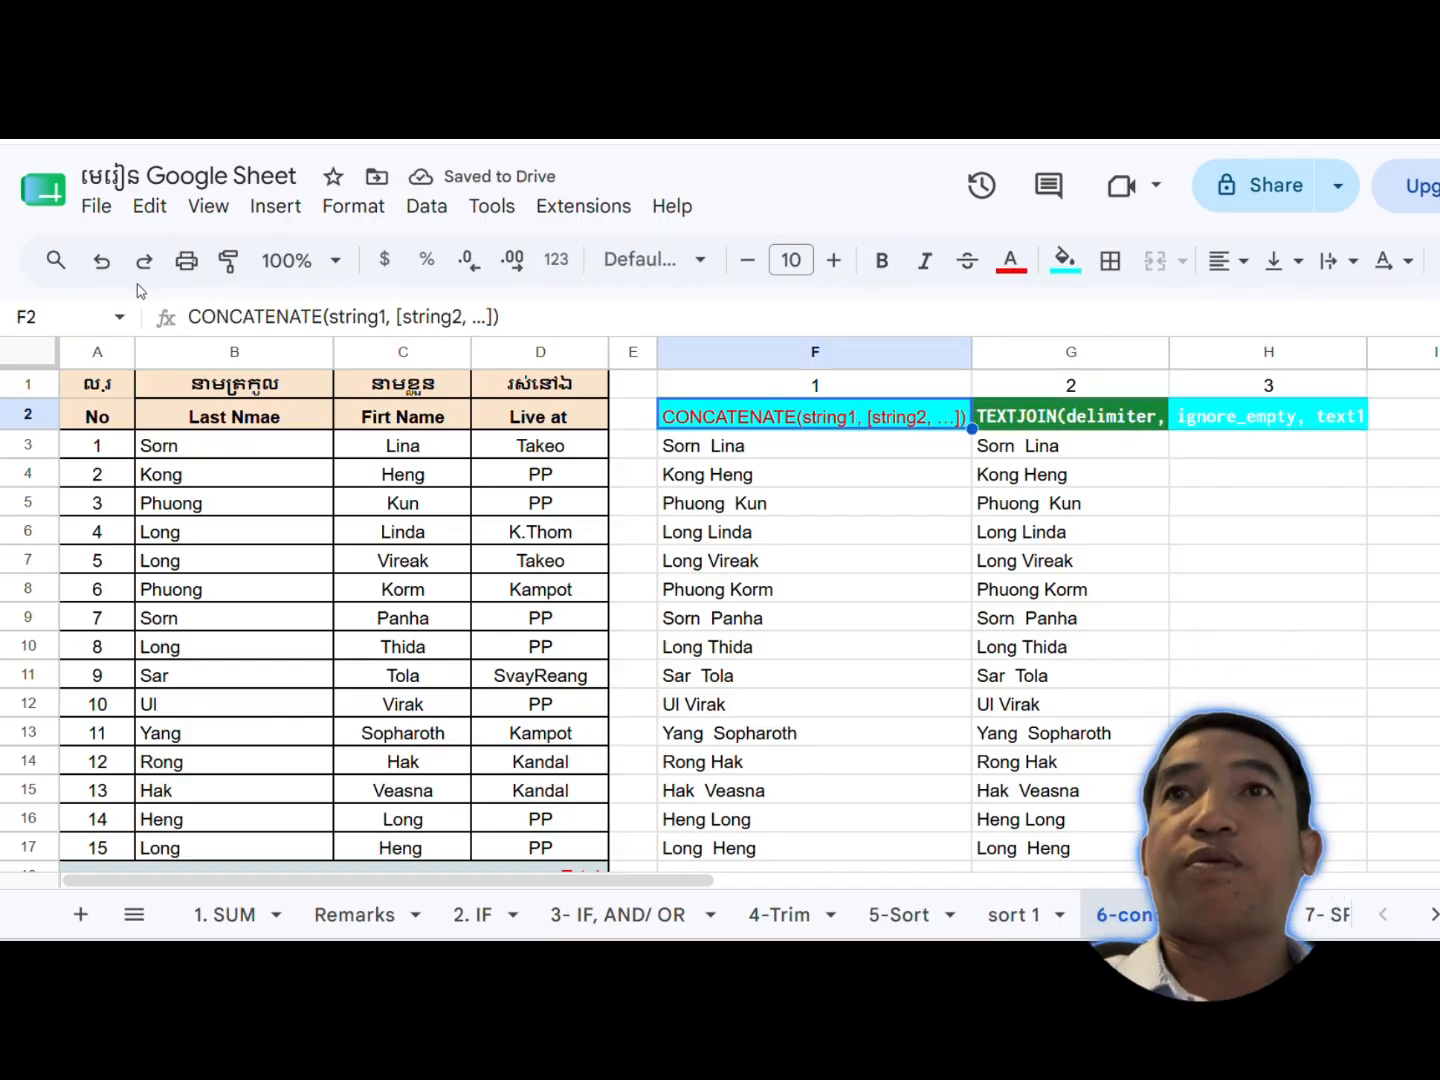
pyautogui.click(227, 262)
pyautogui.click(1140, 419)
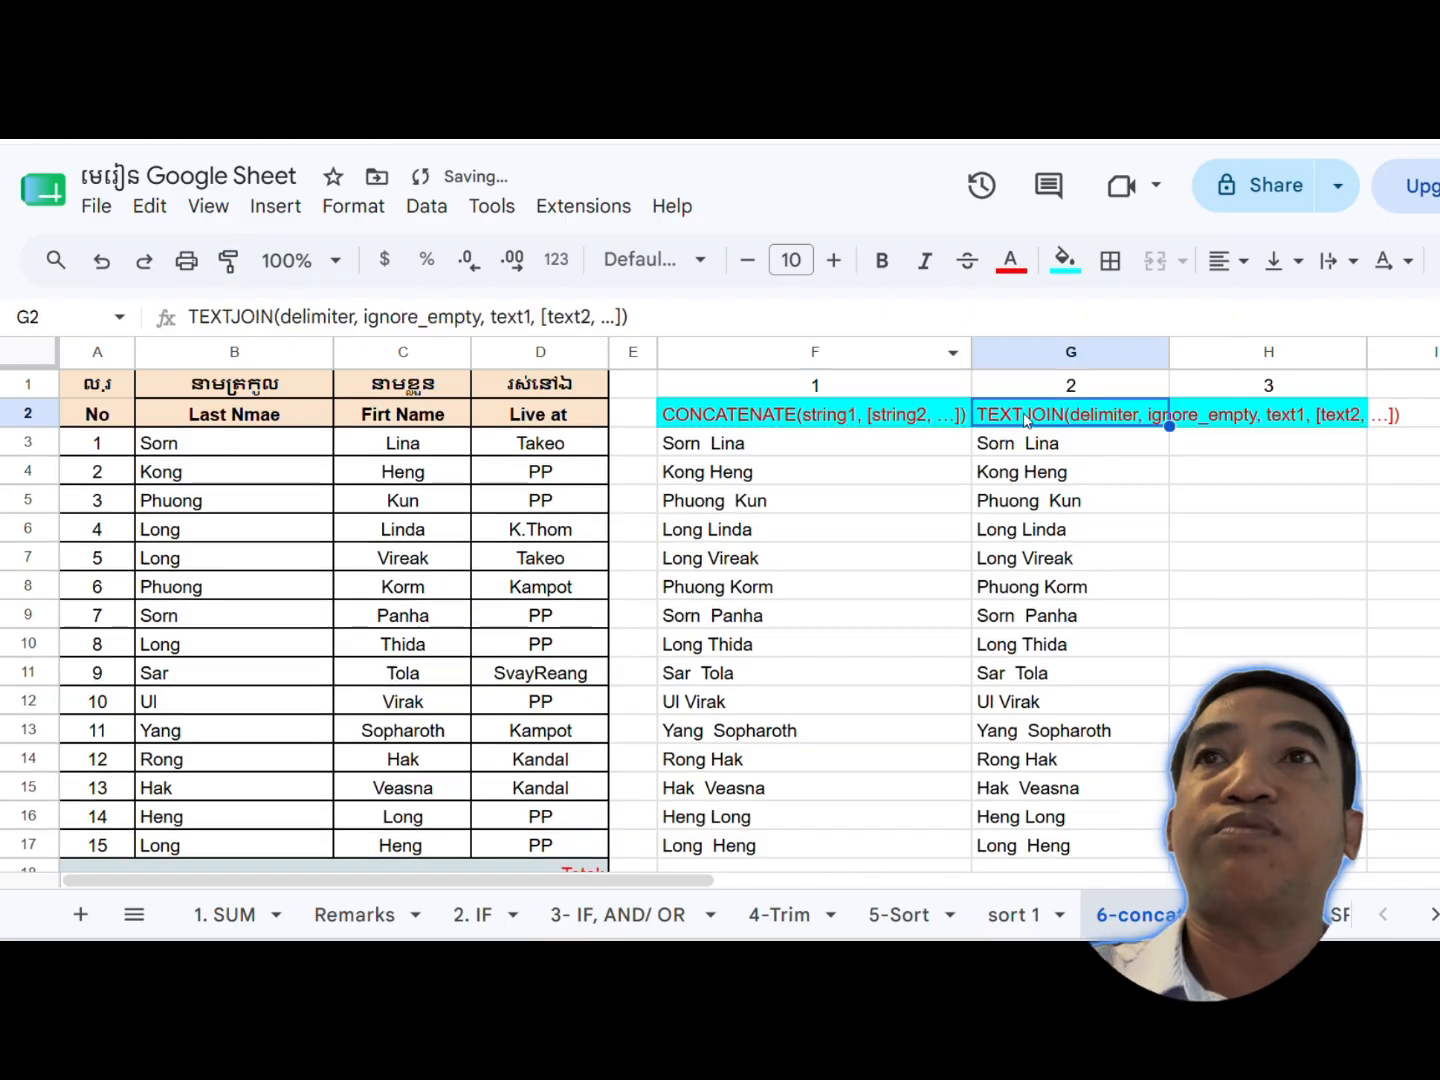
pyautogui.click(1145, 454)
pyautogui.click(1215, 425)
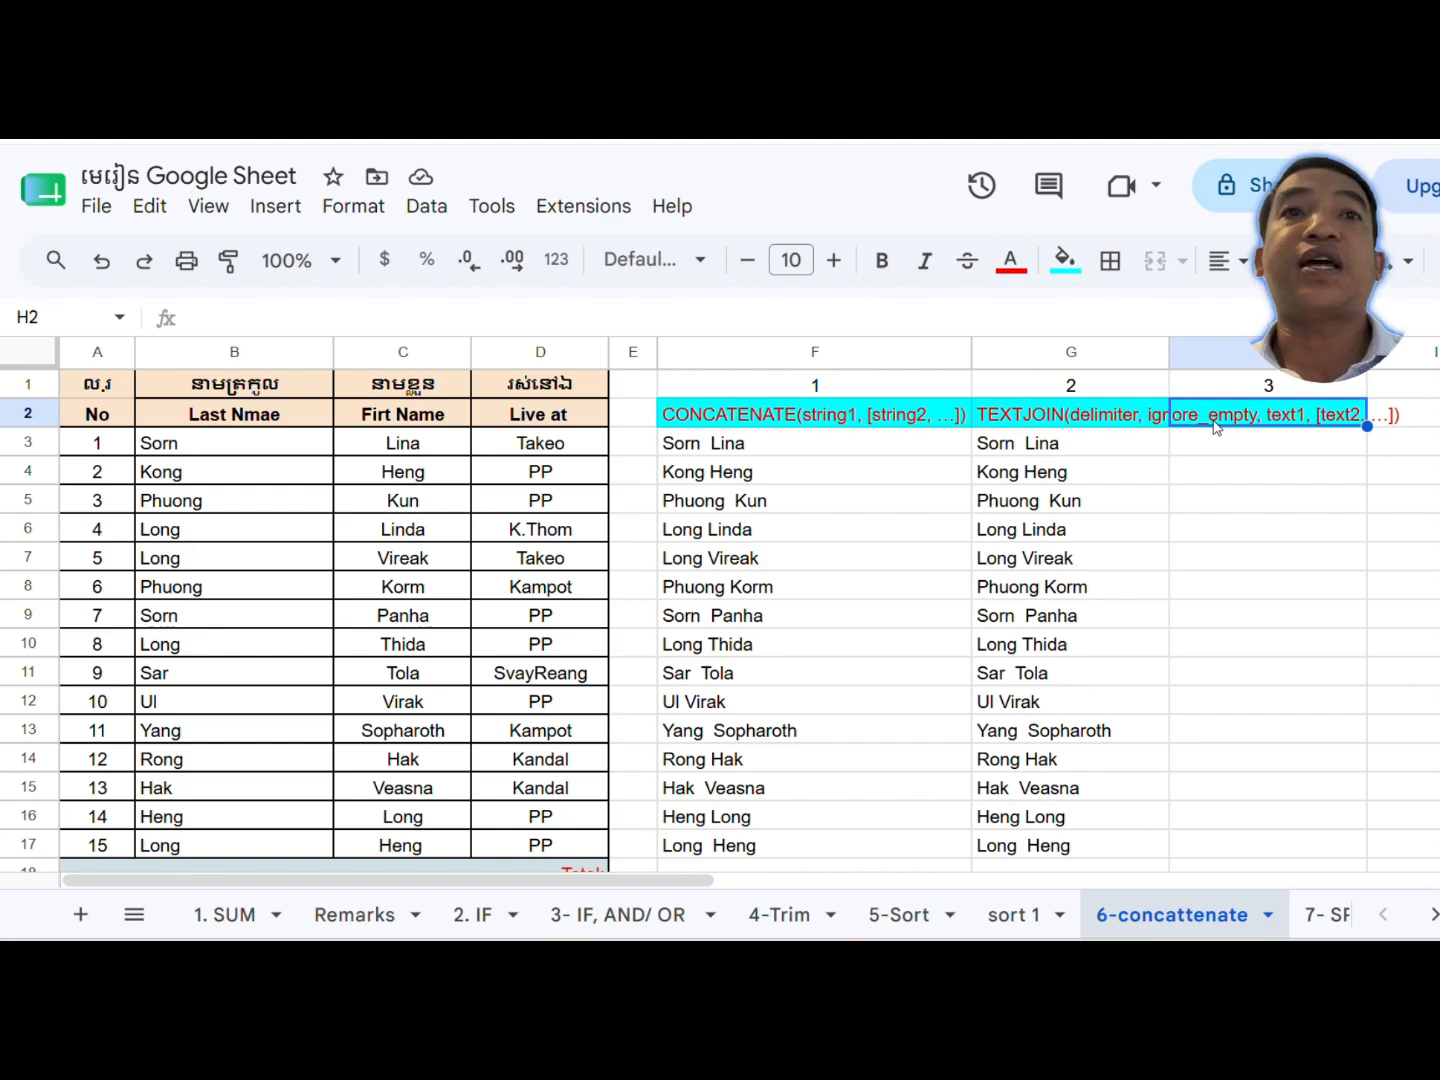
pyautogui.write('=')
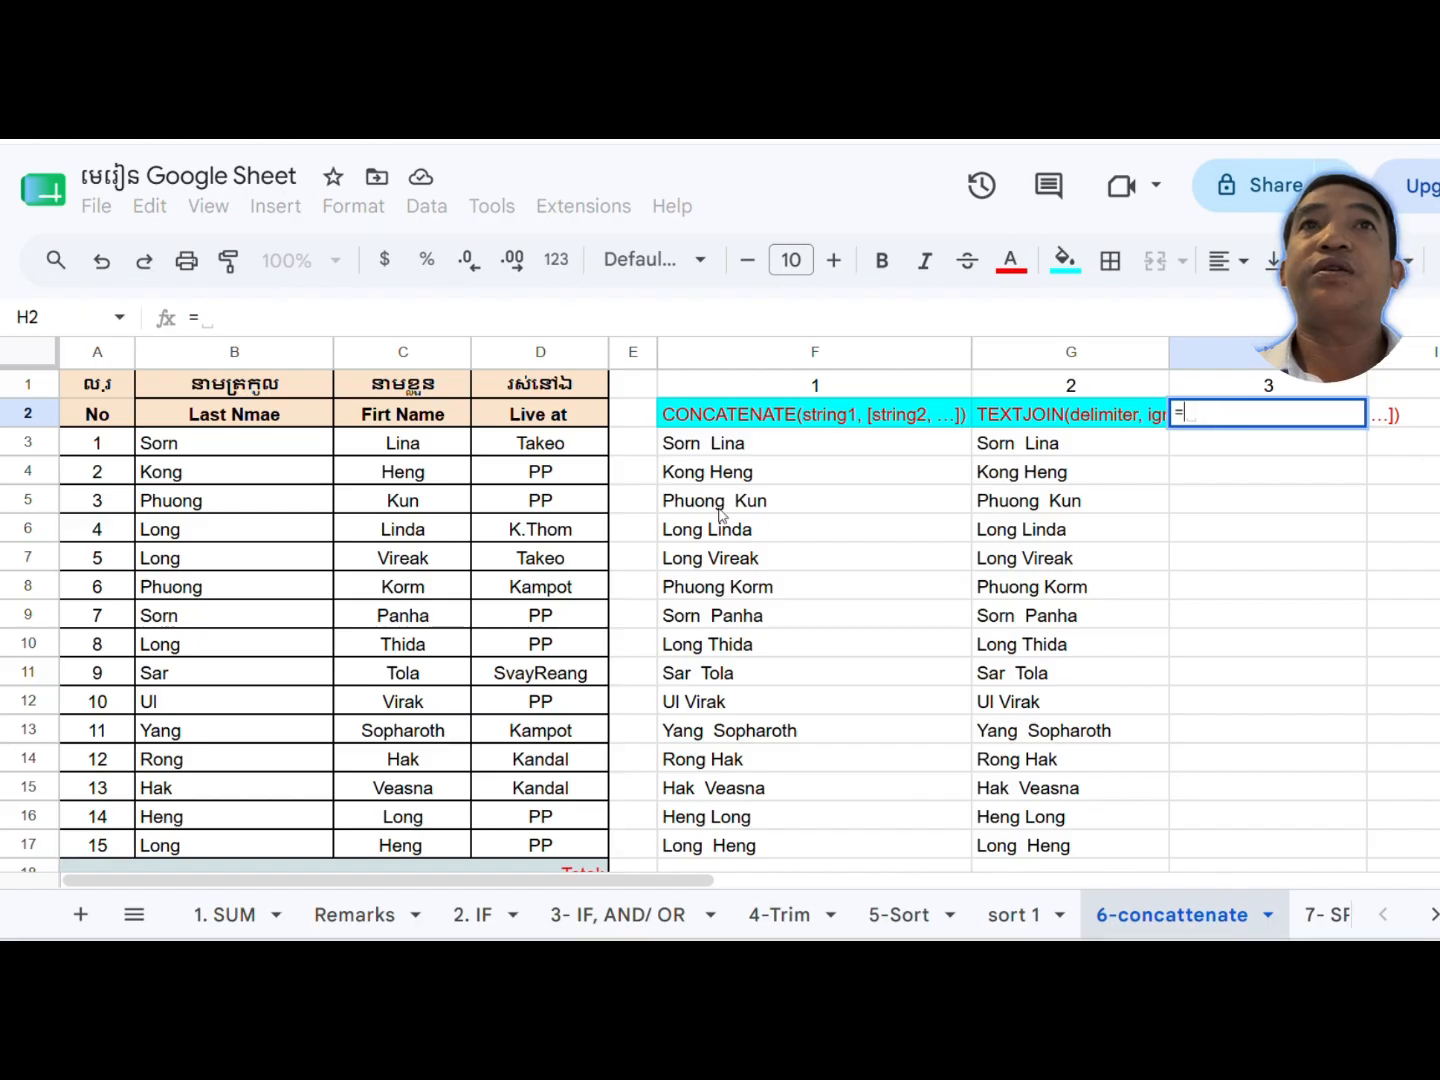
pyautogui.press('BackSpace')
pyautogui.press('Return')
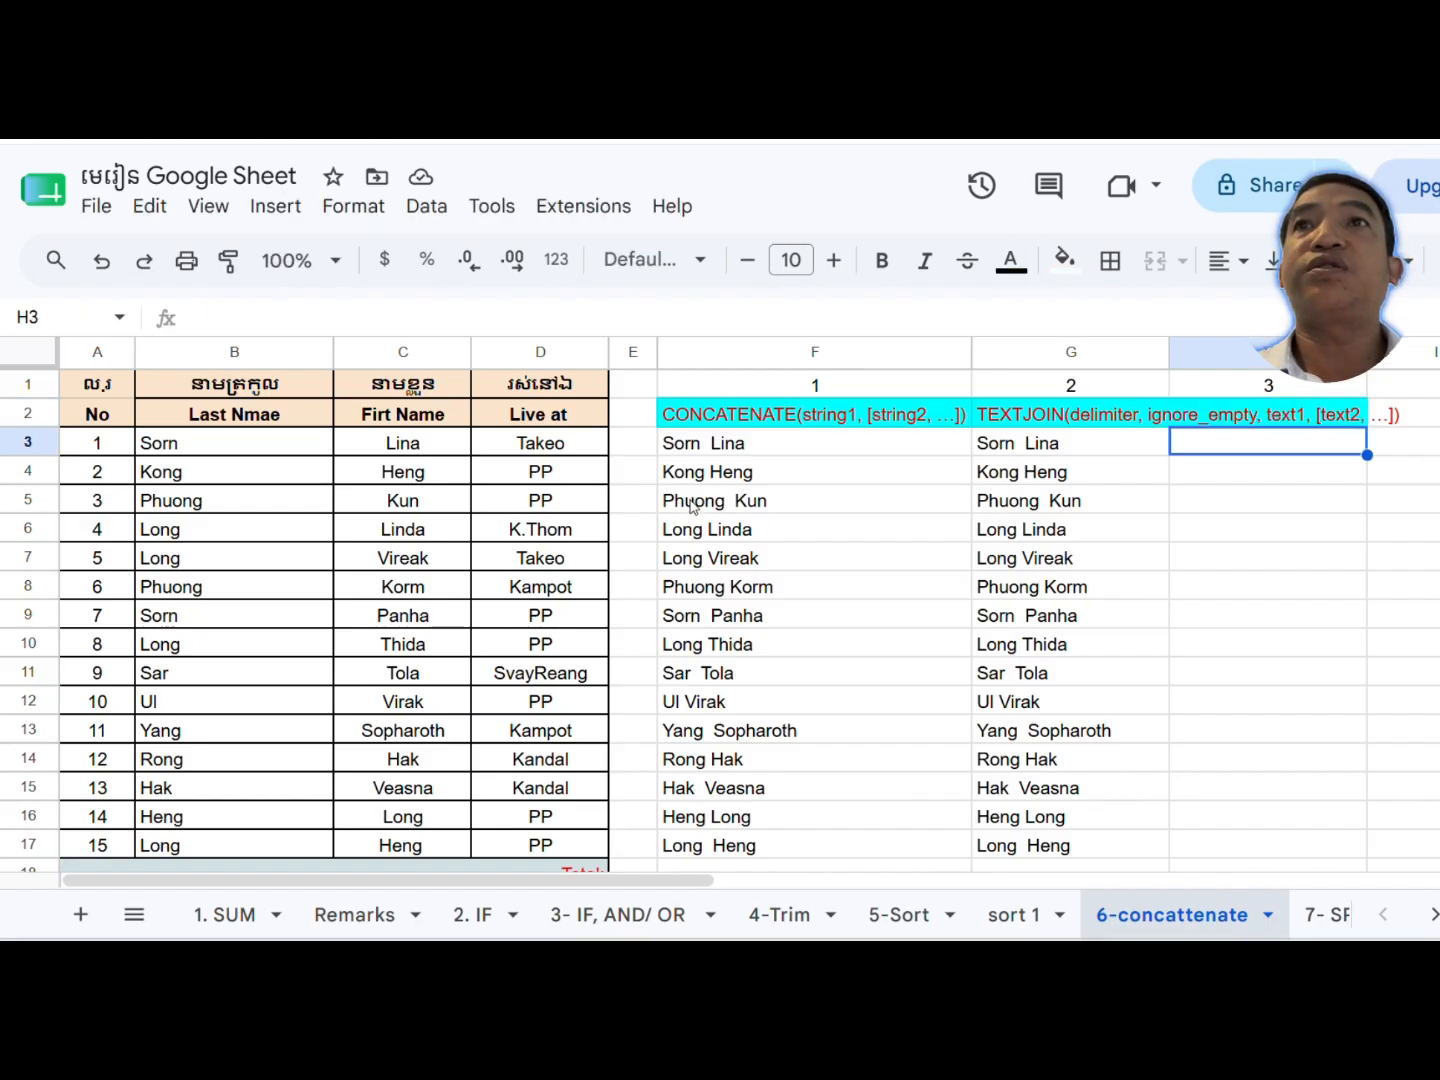
# Begin a joining formula in H3 with the ampersand operator, entering =B3&,"",& with B3 as the last-name reference
pyautogui.write('=')
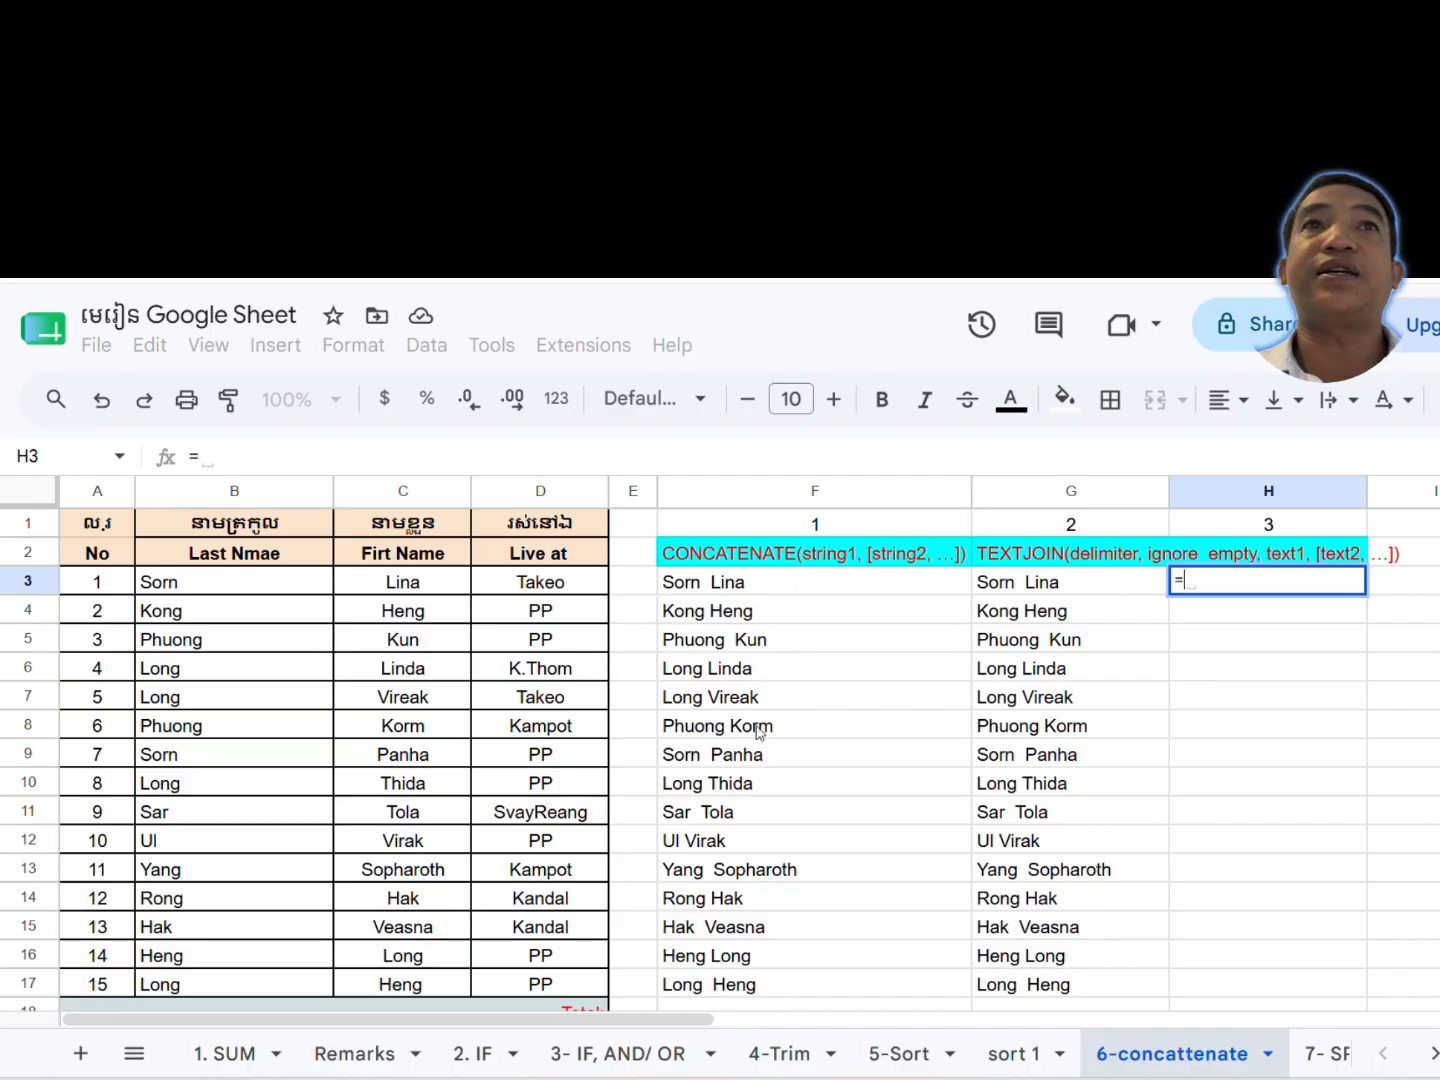
pyautogui.moveTo(532, 1018); pyautogui.dragTo(506, 1058)
pyautogui.click(172, 584)
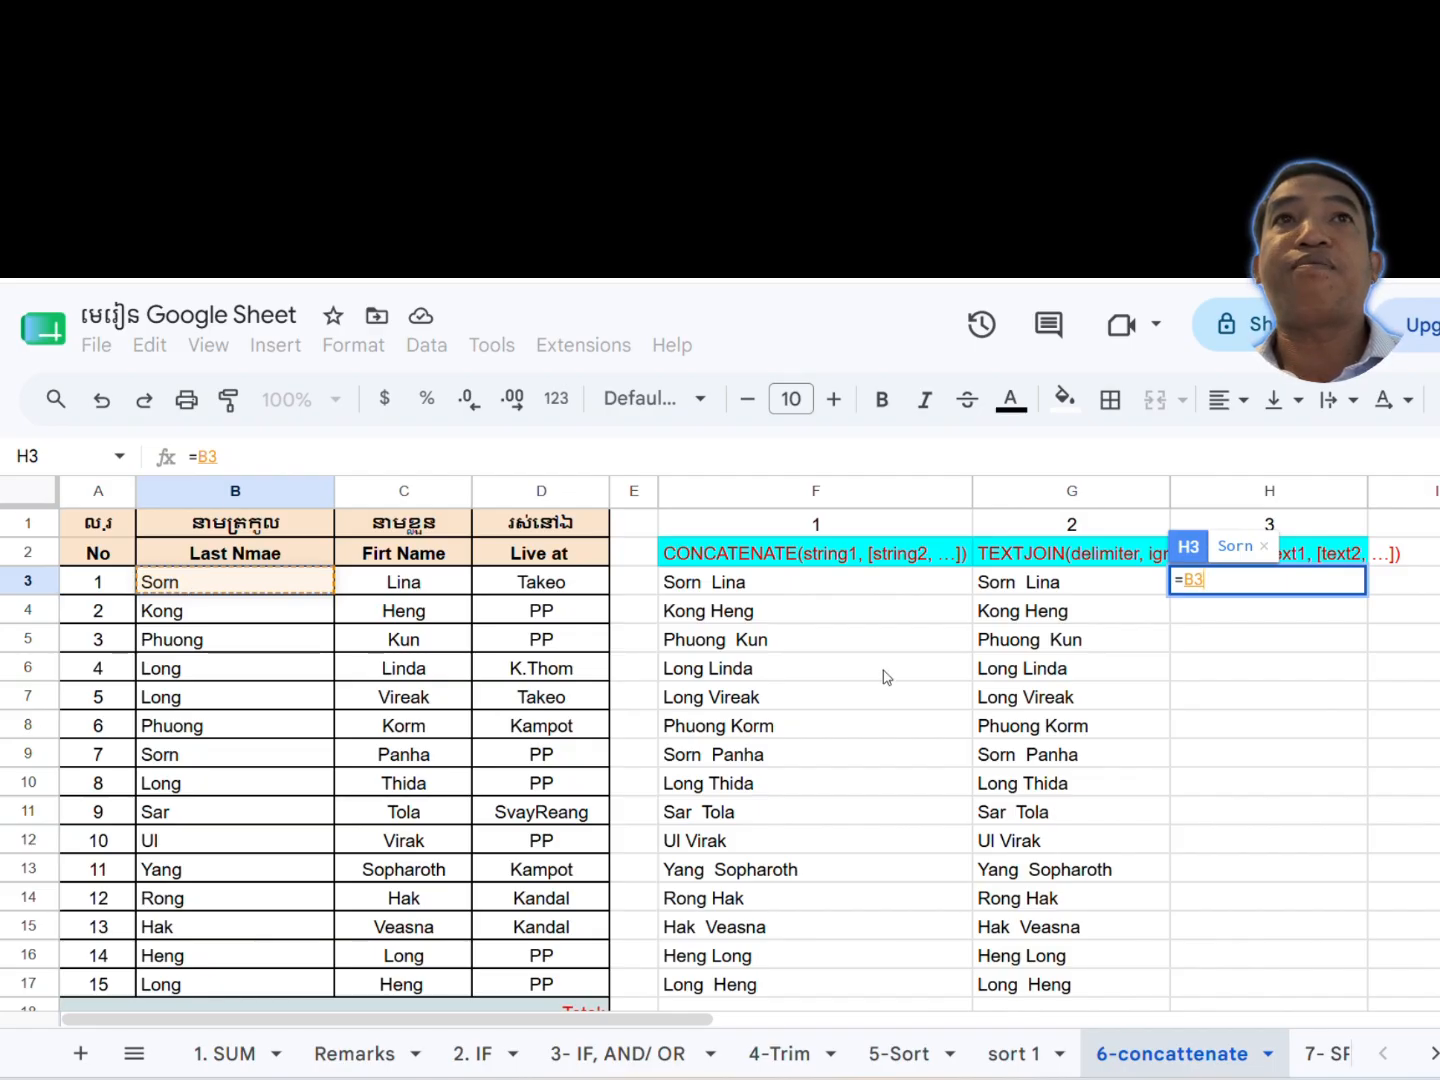
pyautogui.write('&')
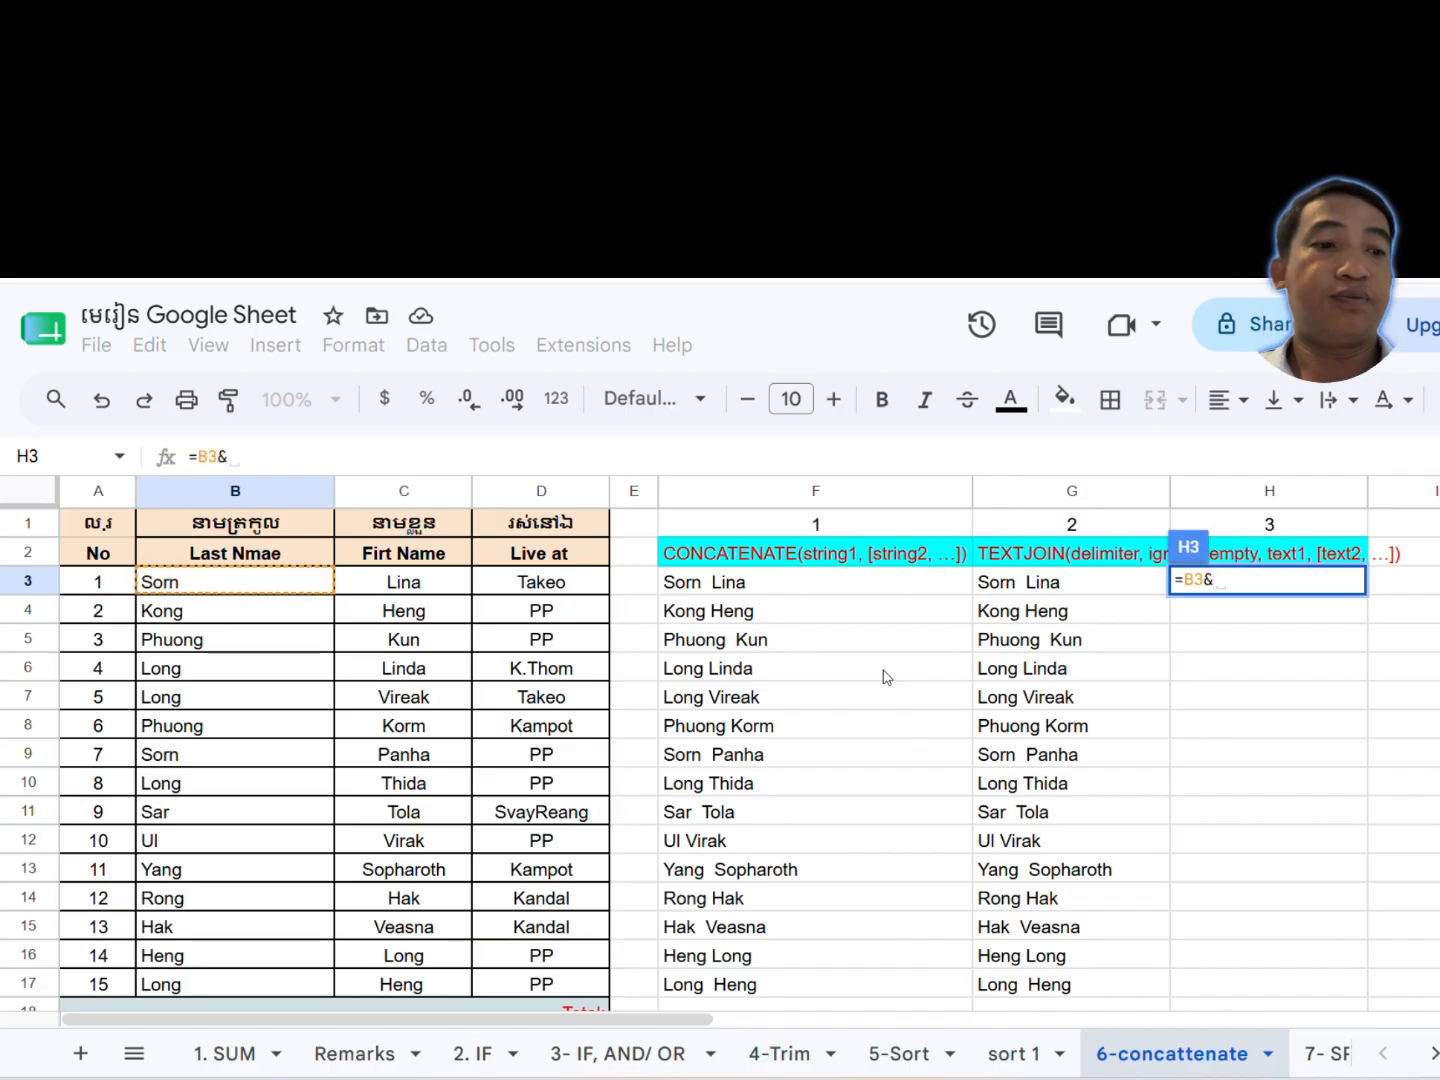
pyautogui.write('," ')
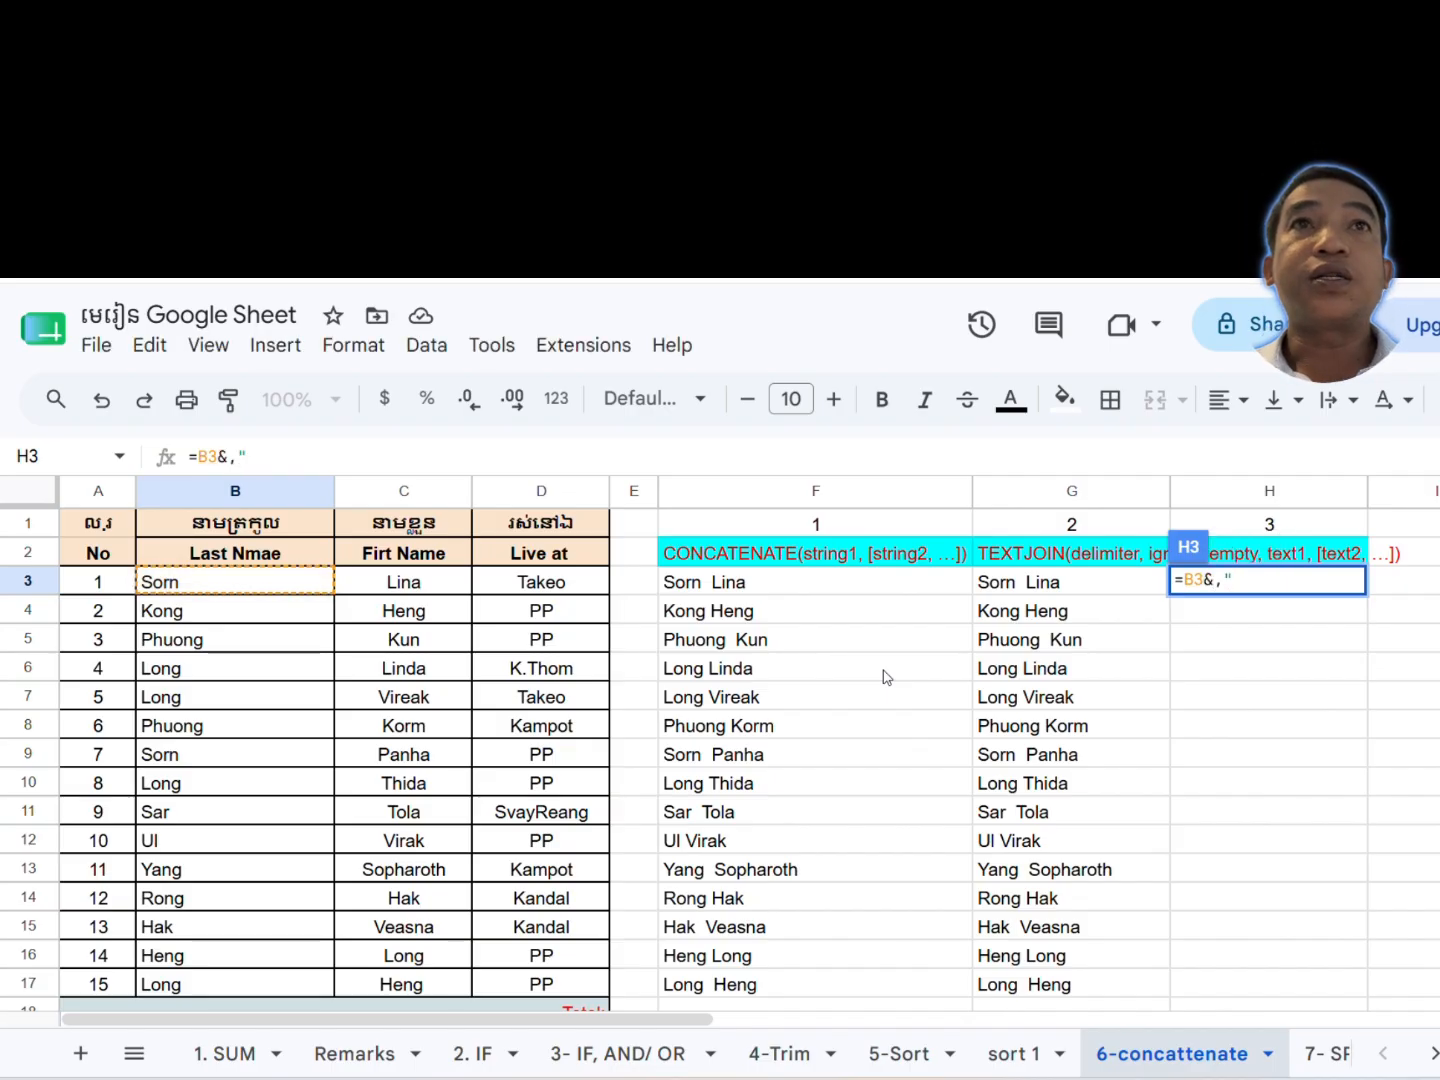
pyautogui.write('",')
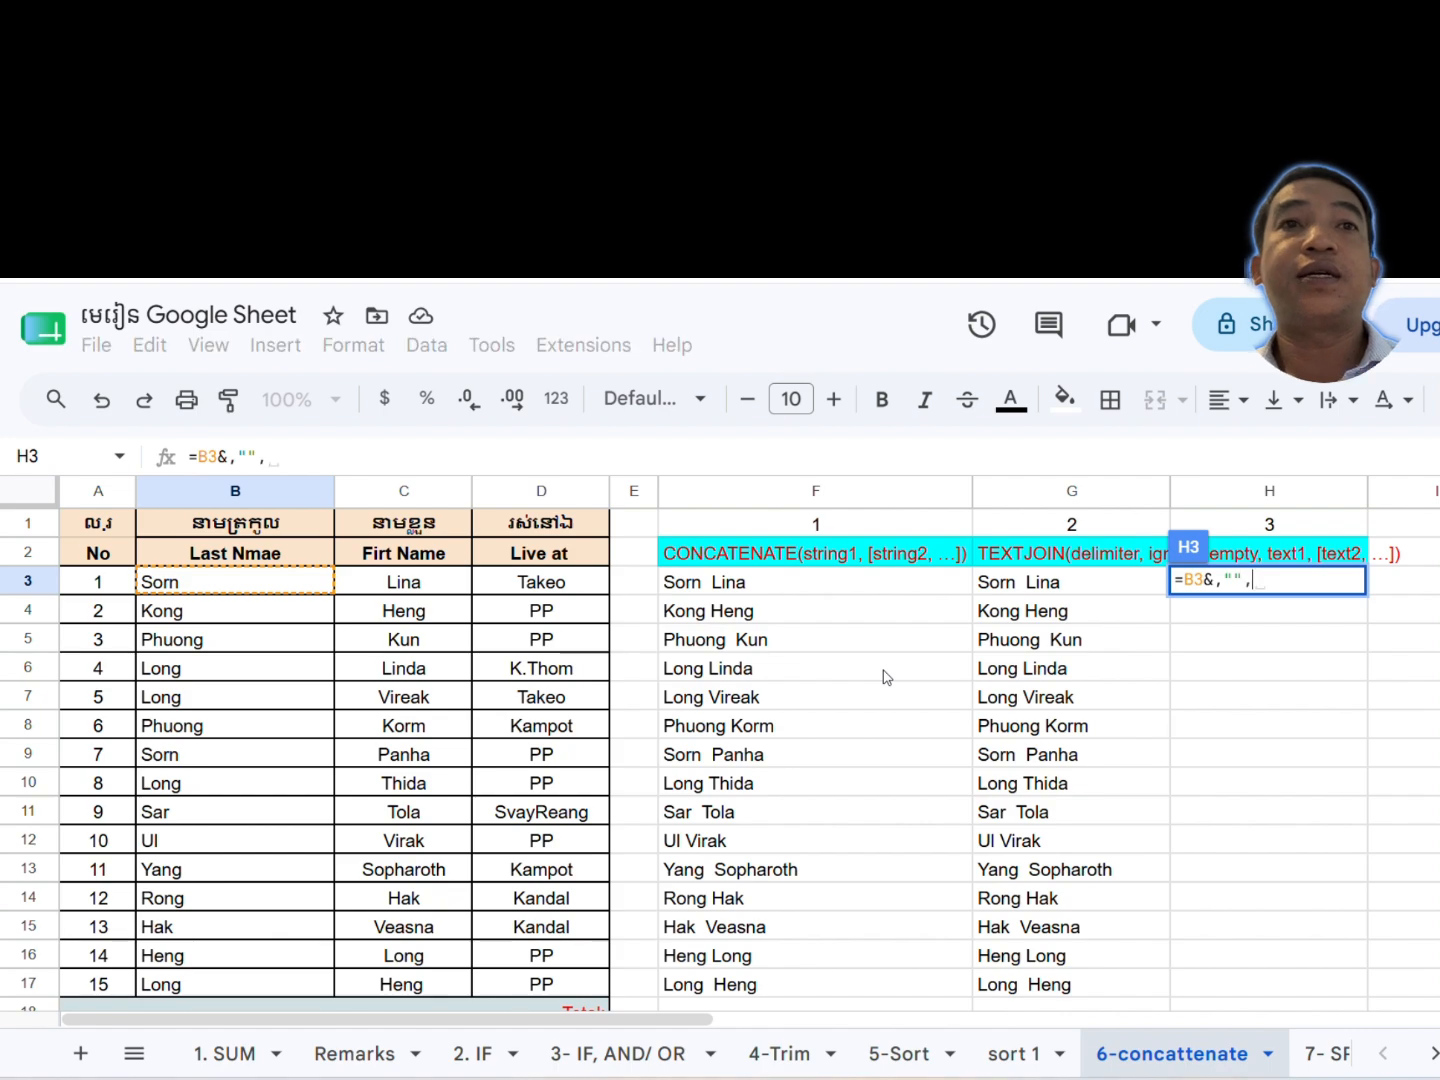
pyautogui.write('&')
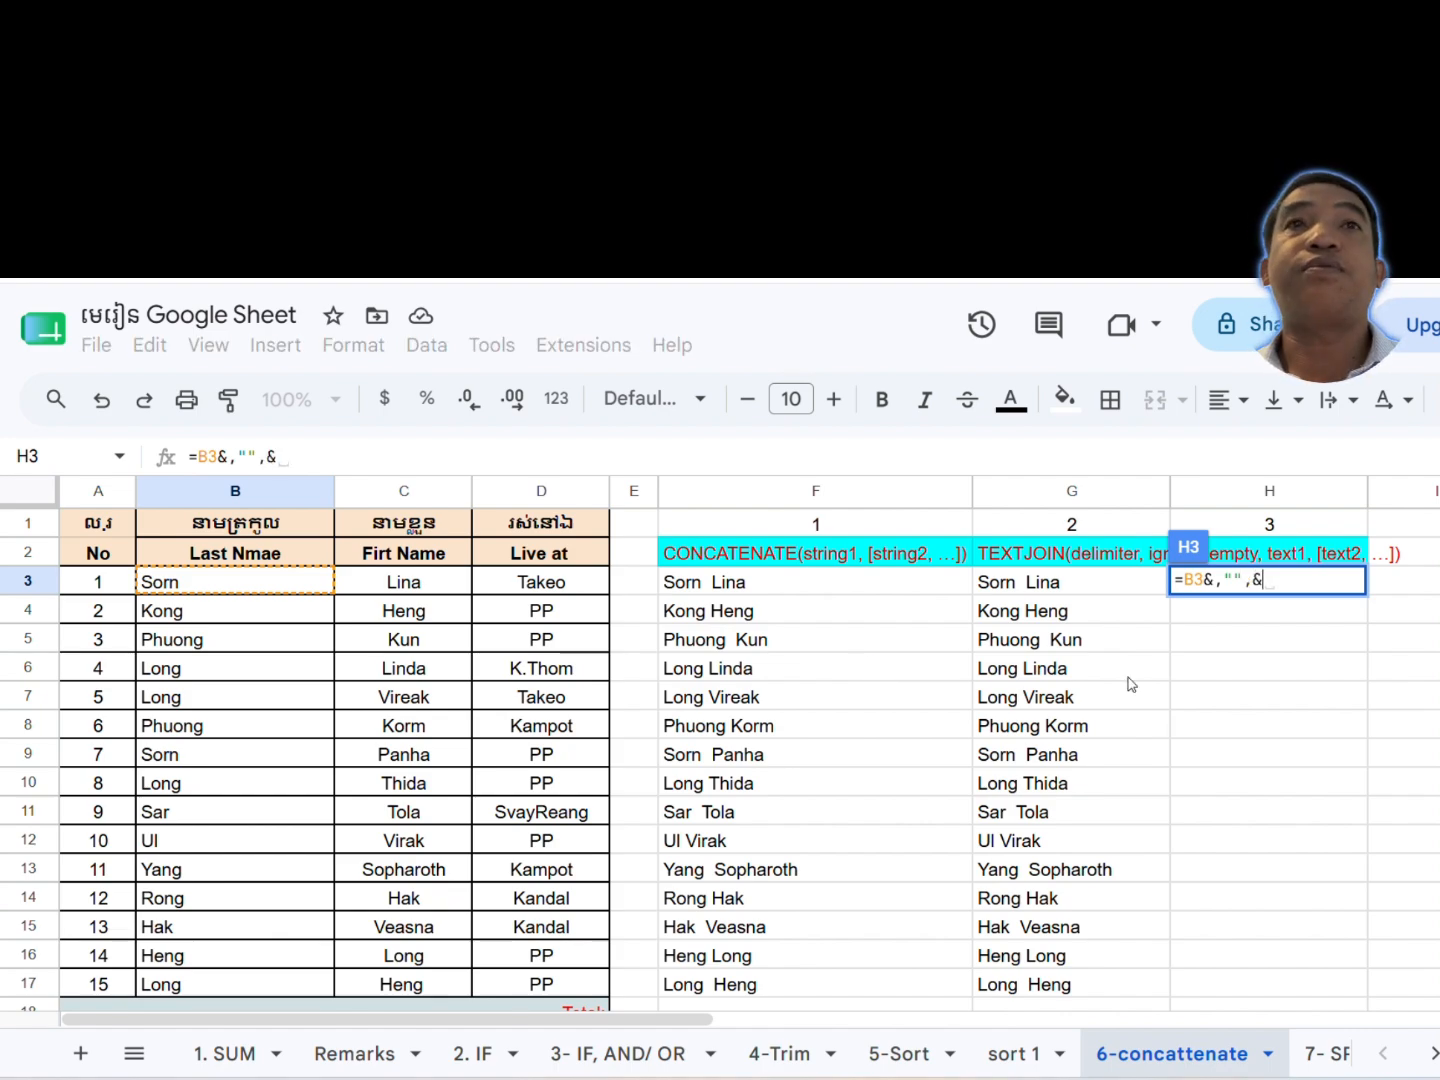
# Remove both commas around the empty quotes in H3's formula
pyautogui.click(1246, 589)
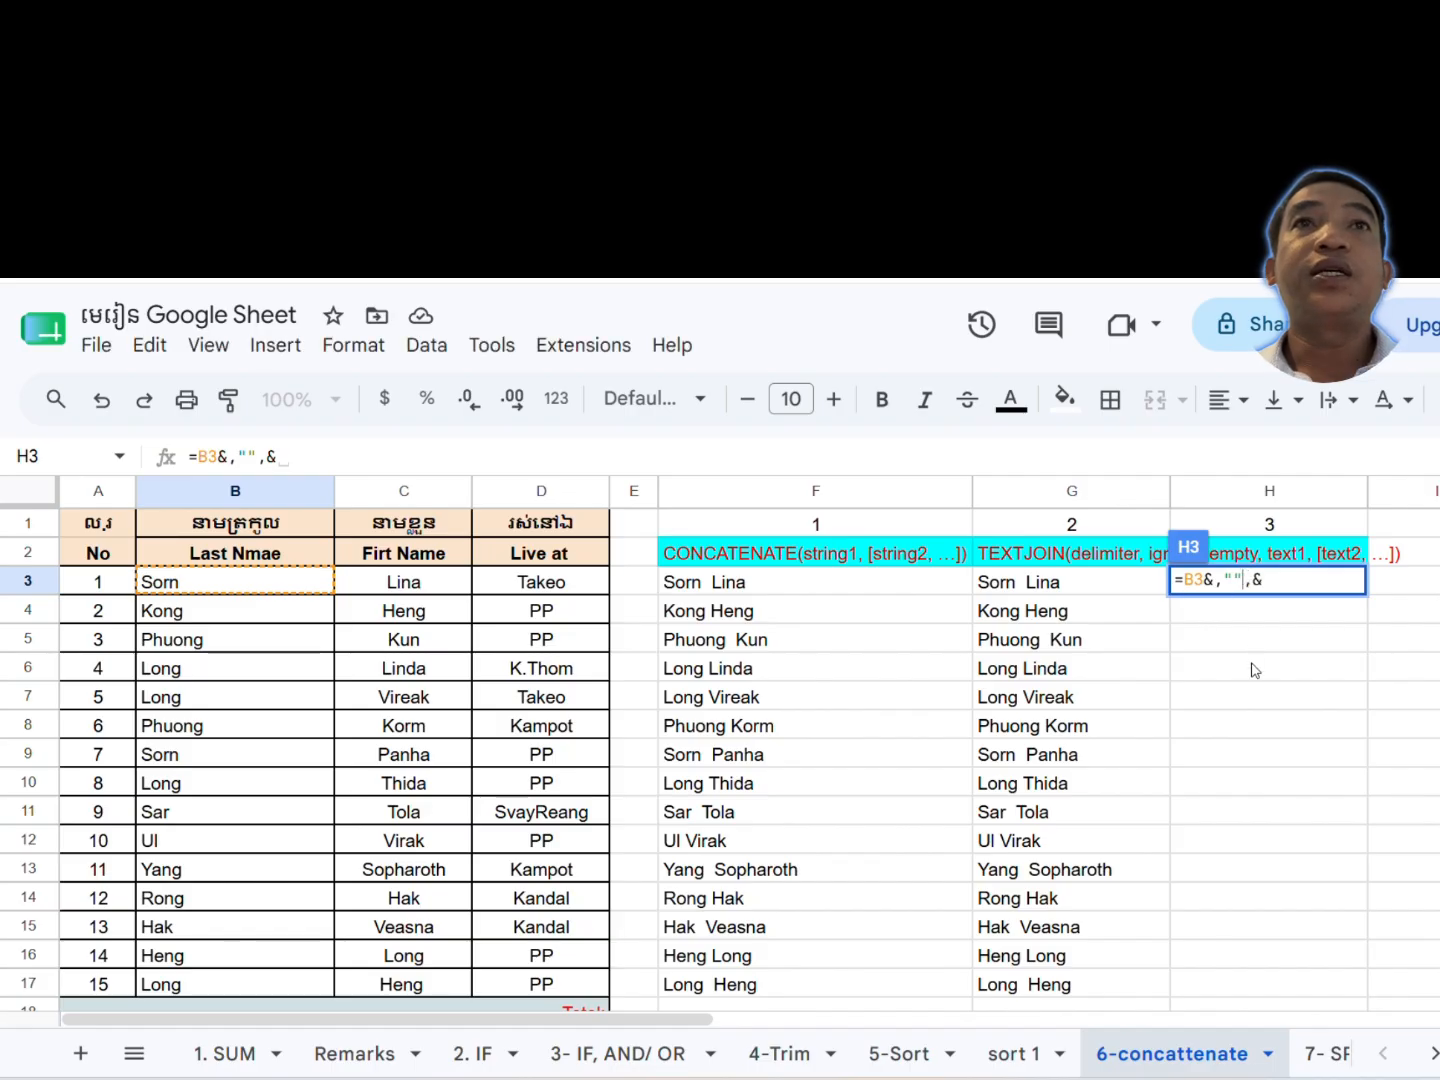
pyautogui.press('Delete')
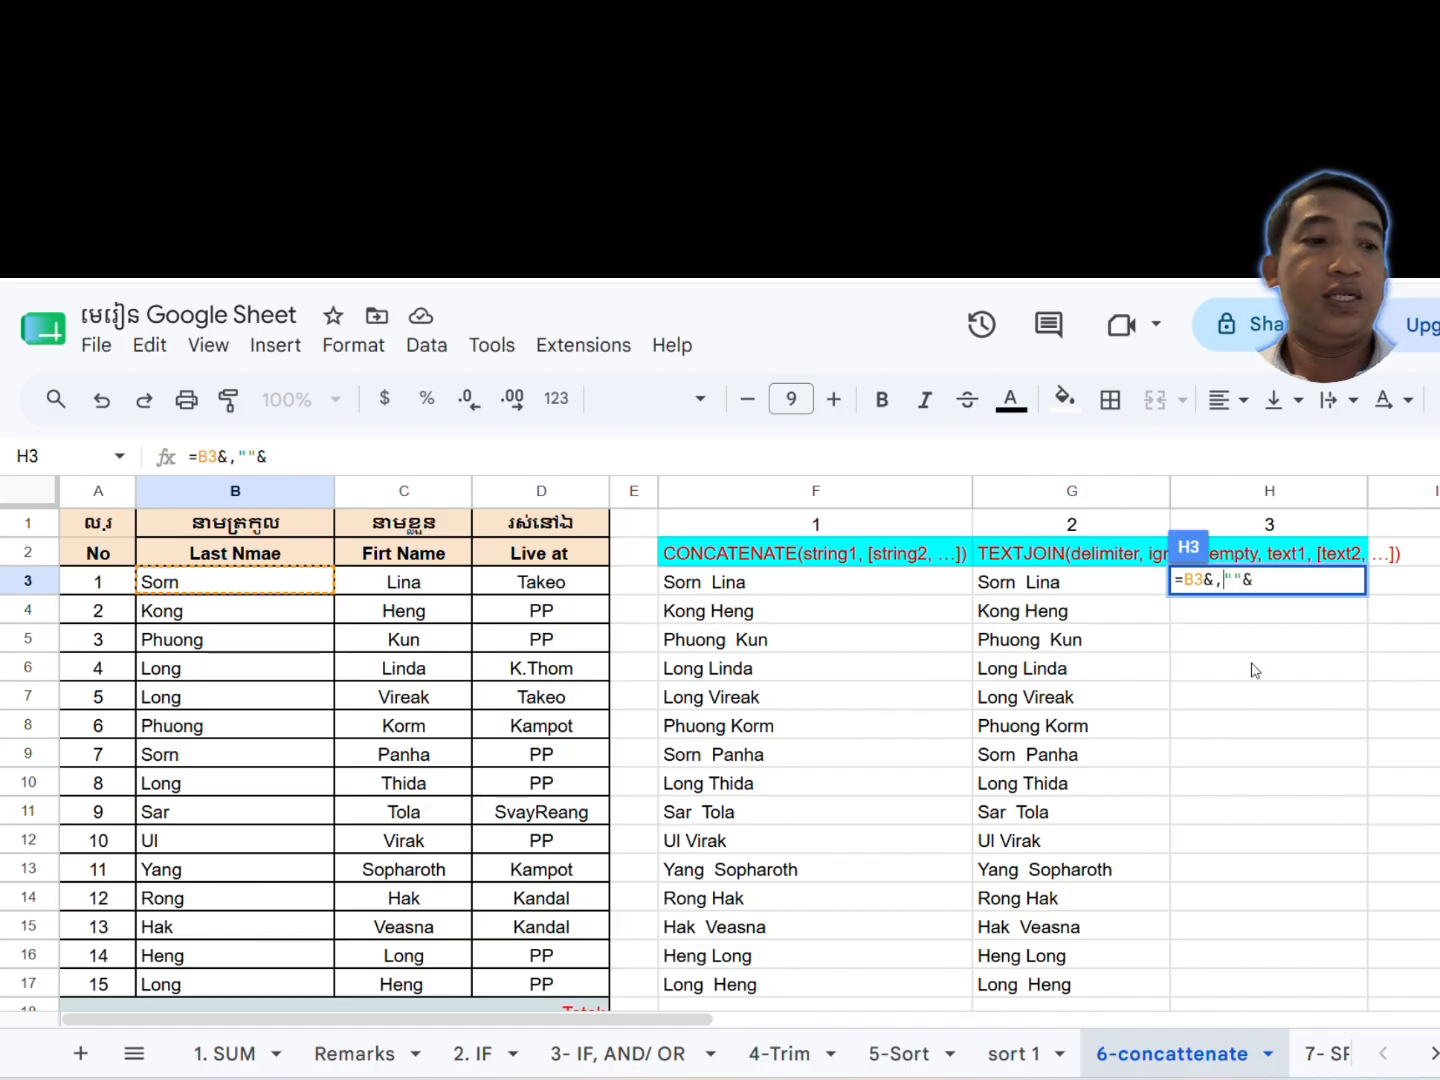
pyautogui.press('BackSpace')
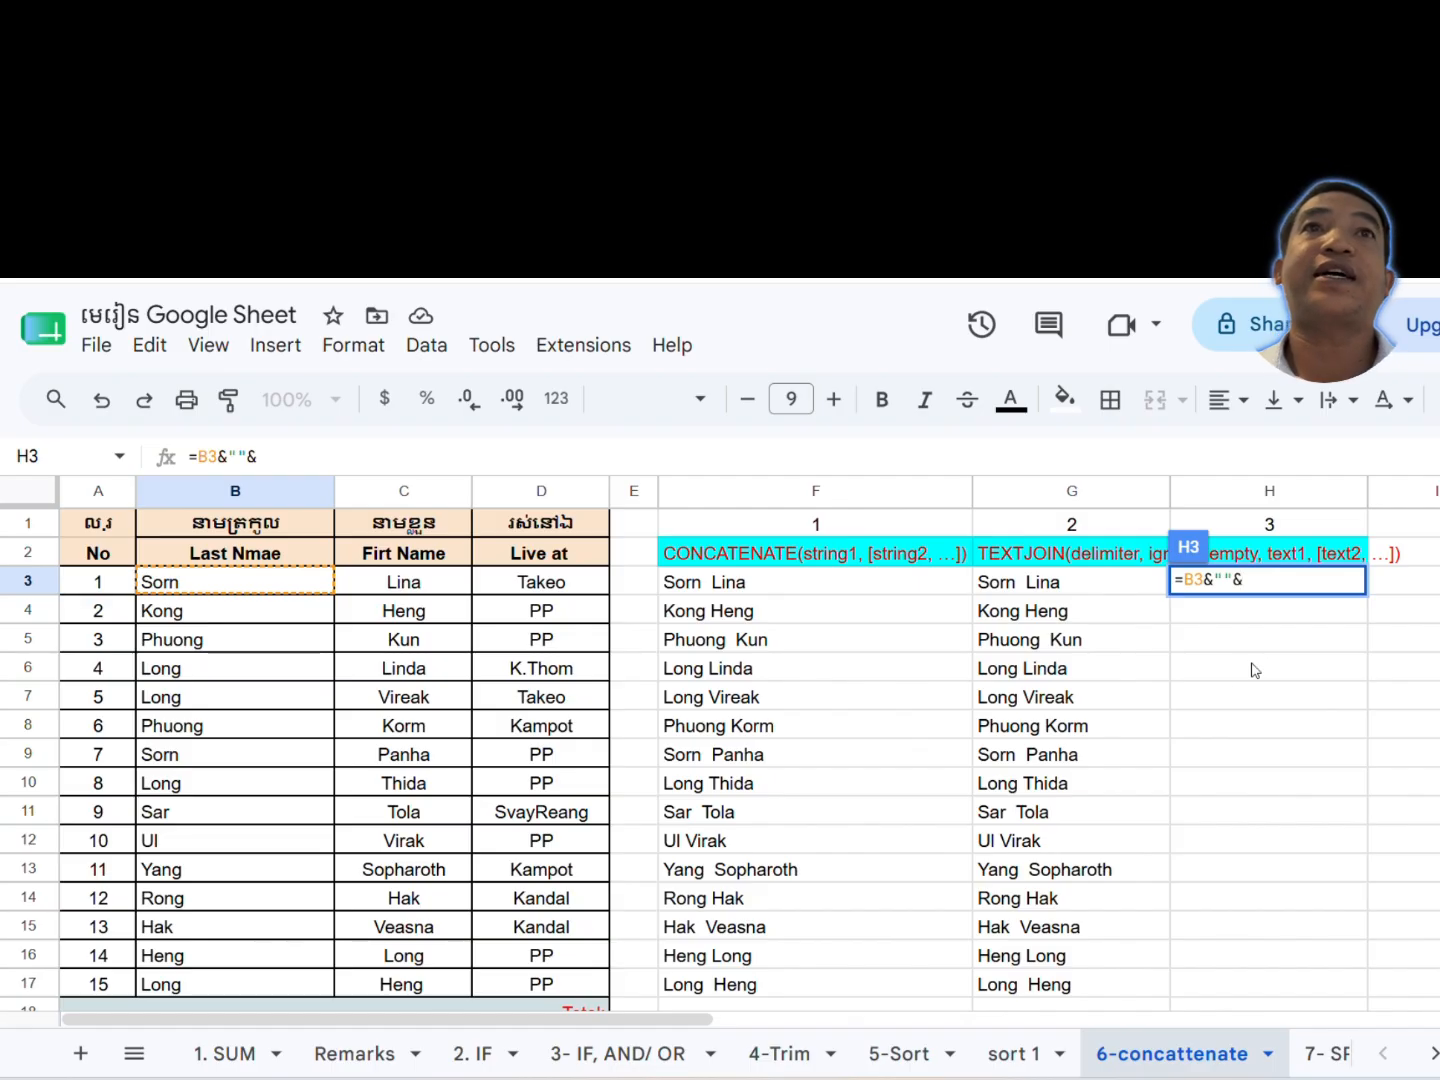
# Complete H3's formula as =B3&""&C3 and accept the suggested fill down through H17
pyautogui.click(392, 585)
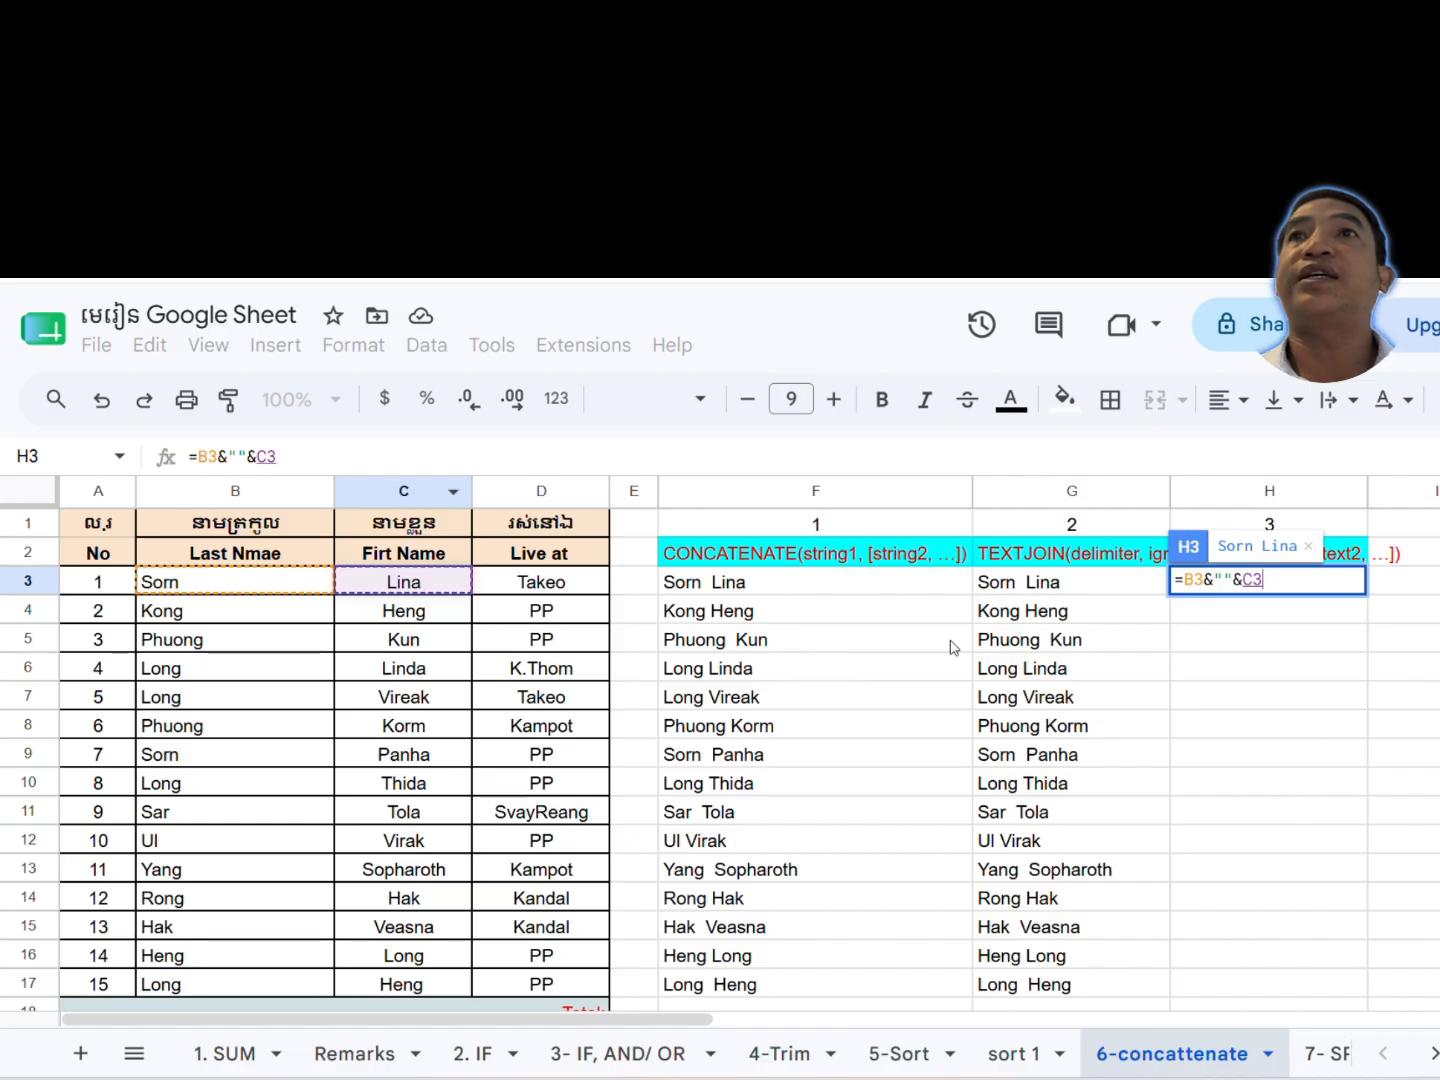
pyautogui.press('Return')
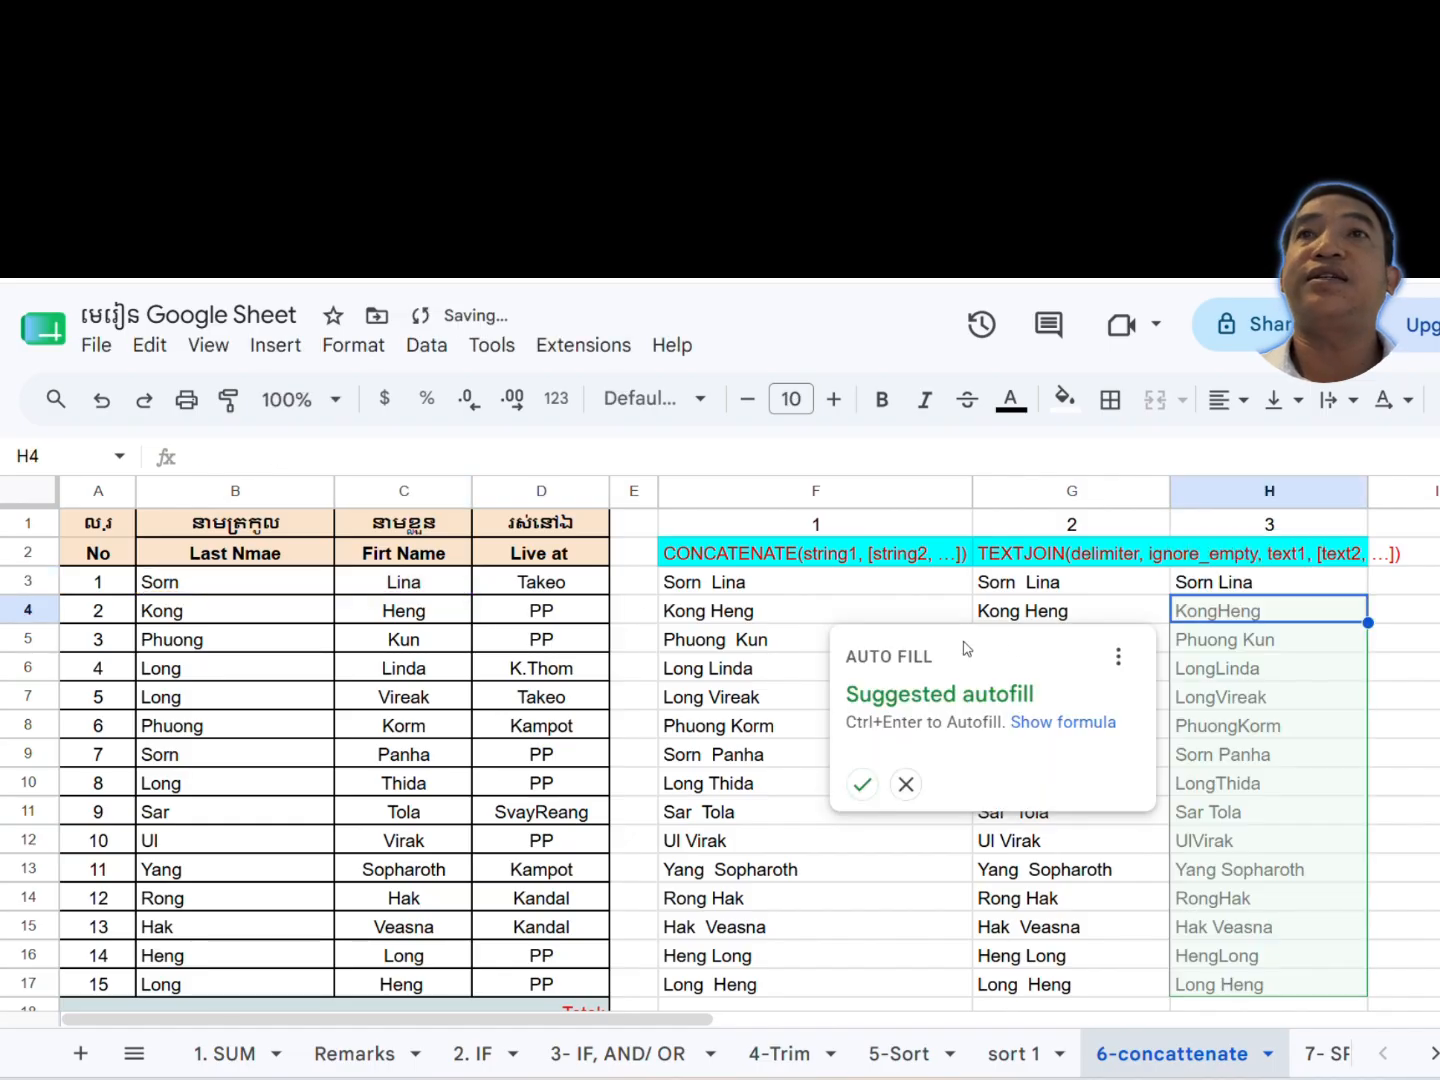
pyautogui.click(861, 784)
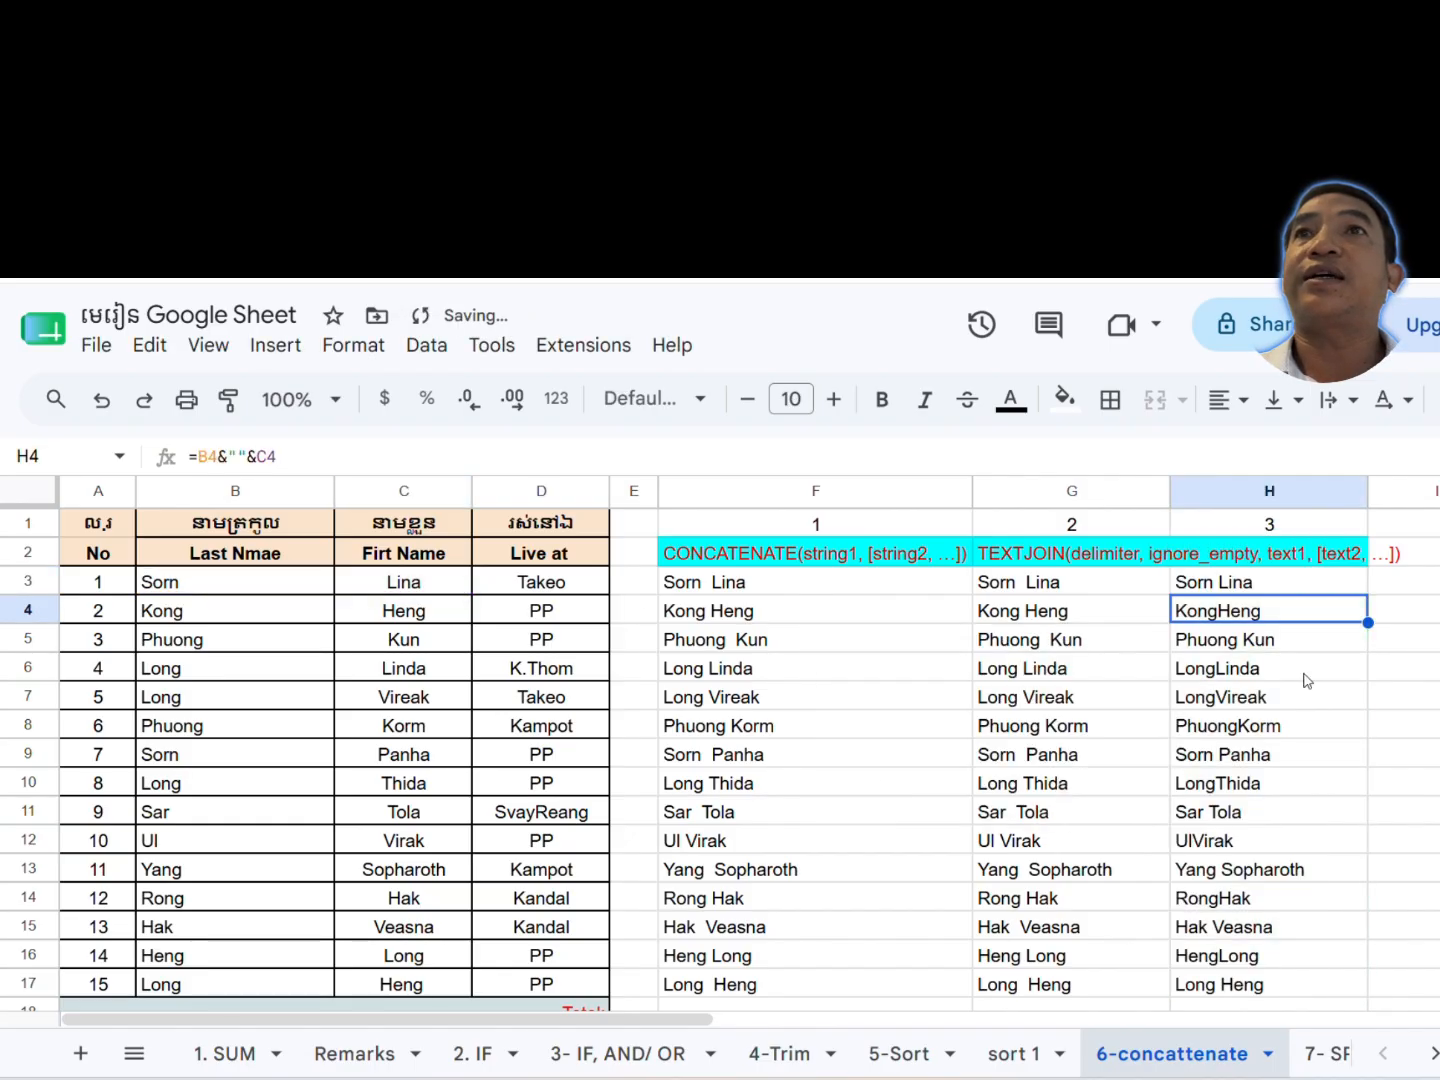
# Add a space between the quotes in H3's ampersand formula
pyautogui.click(1226, 589)
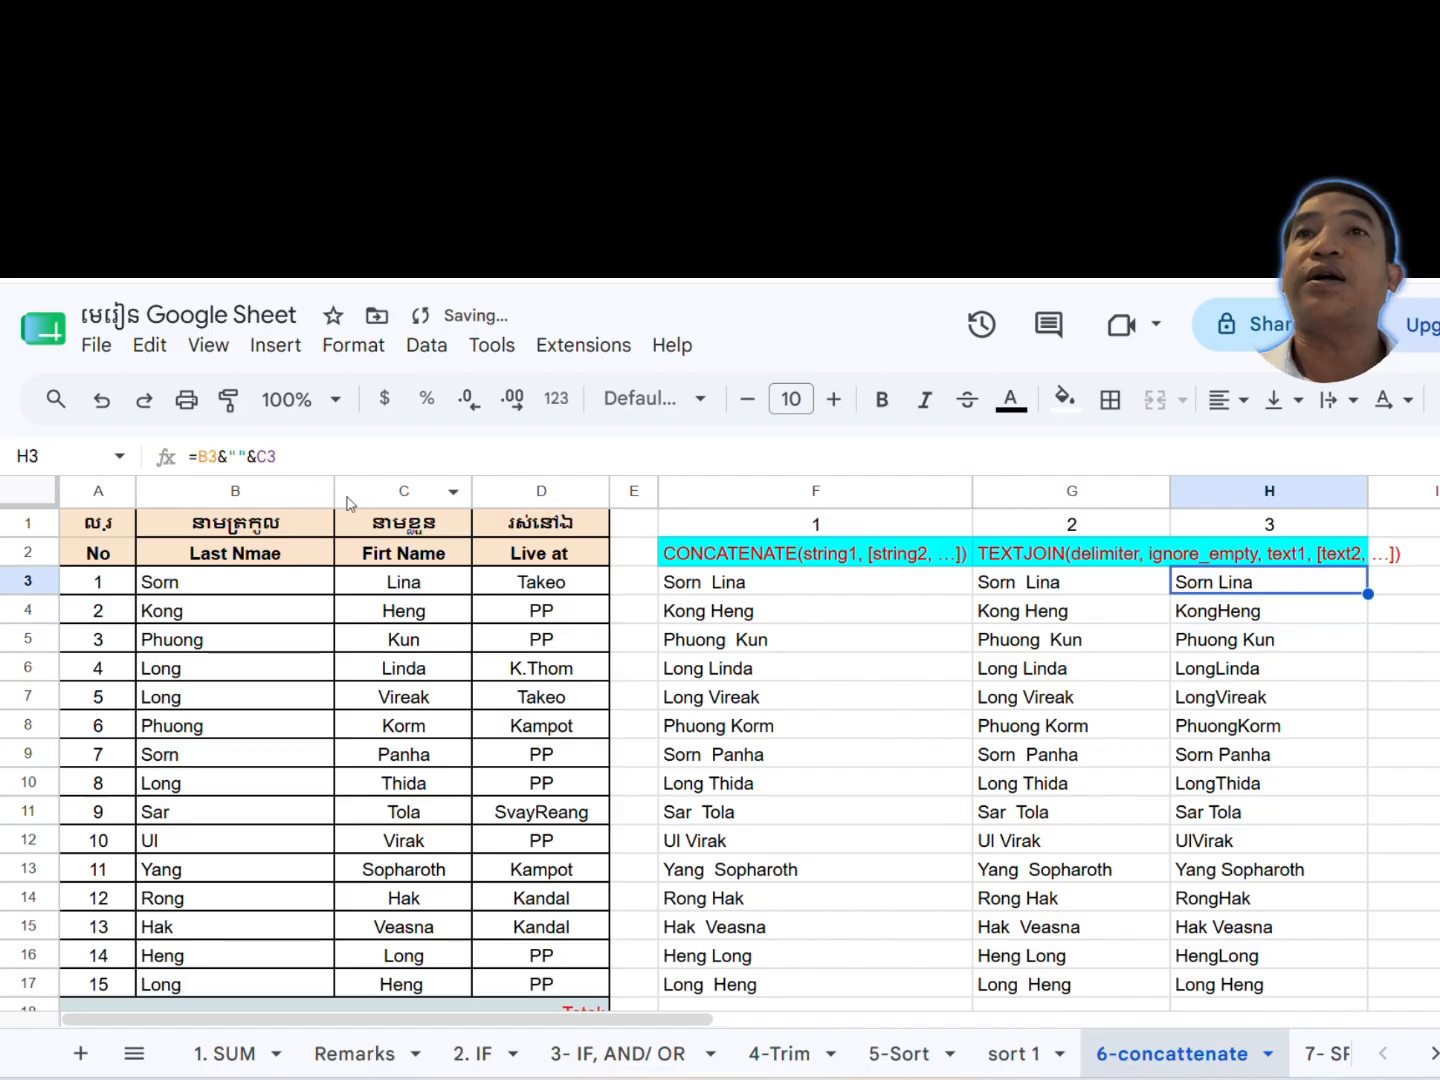
pyautogui.click(237, 456)
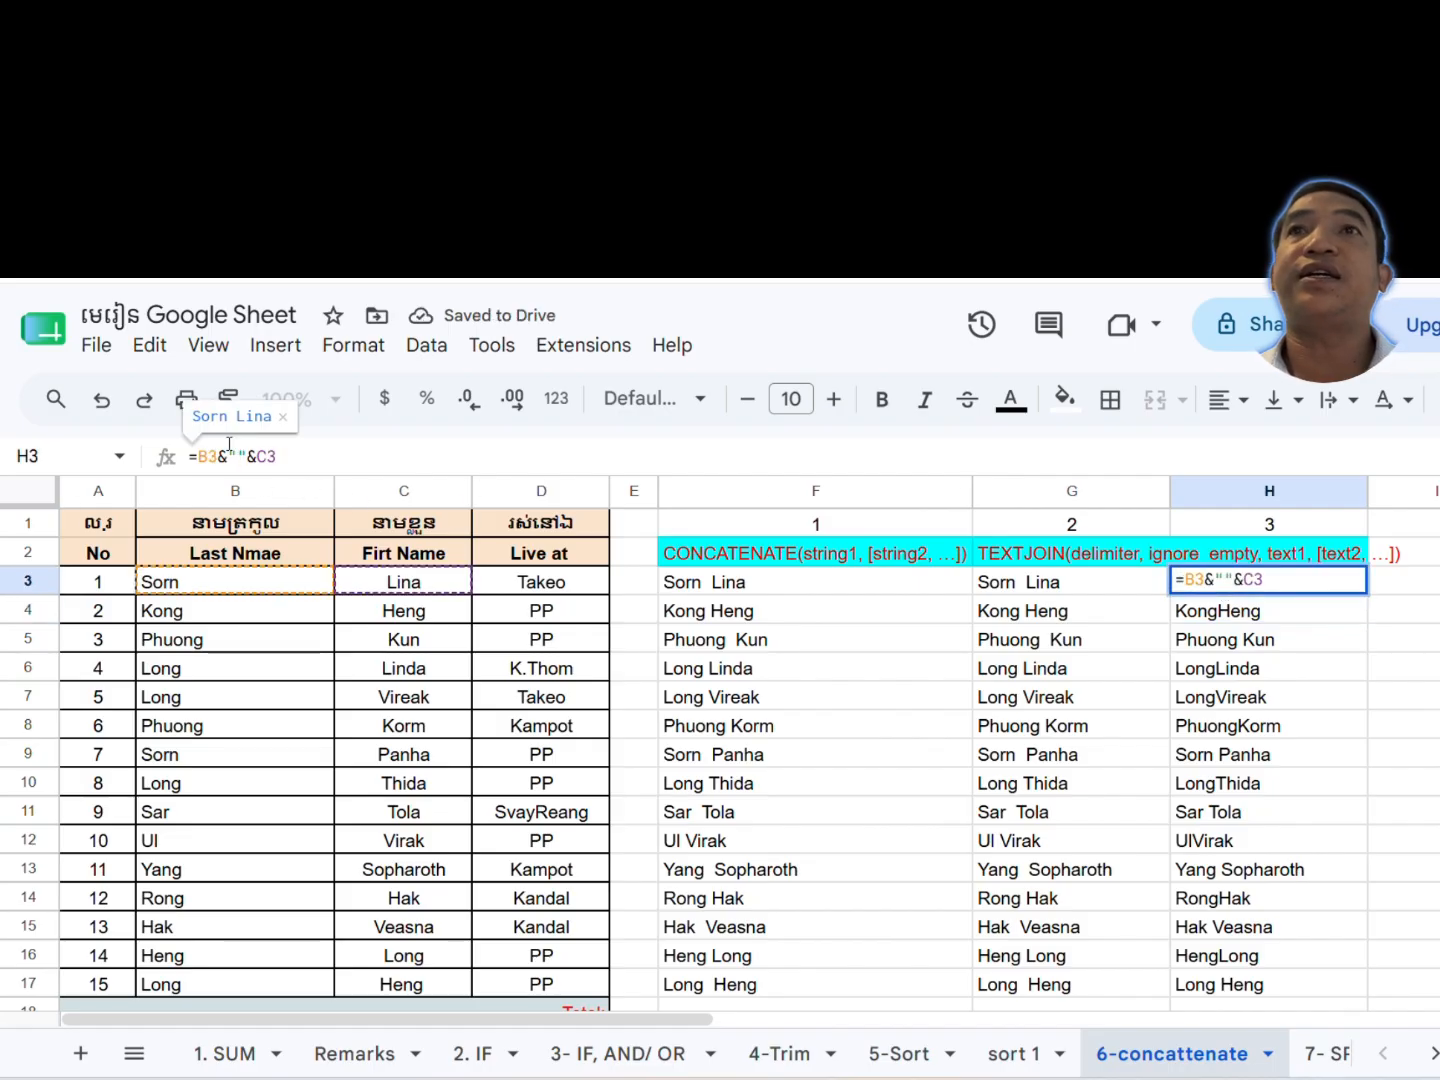
pyautogui.hotkey('ctrl', '+')
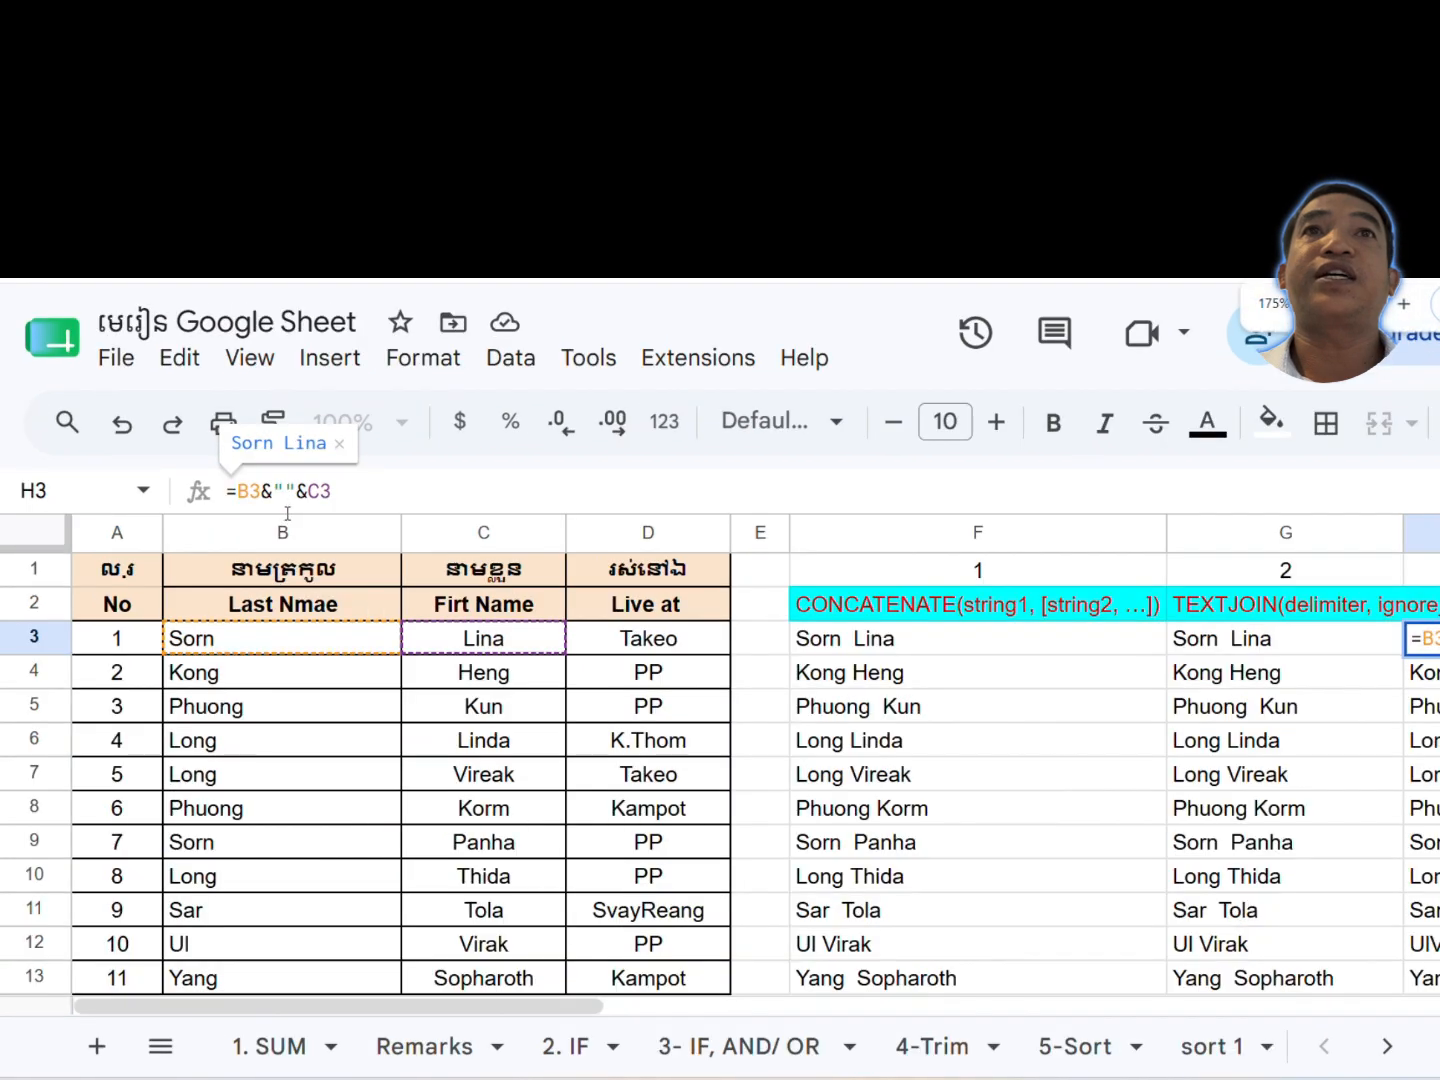
pyautogui.hotkey('ctrl', '+')
pyautogui.click(378, 560)
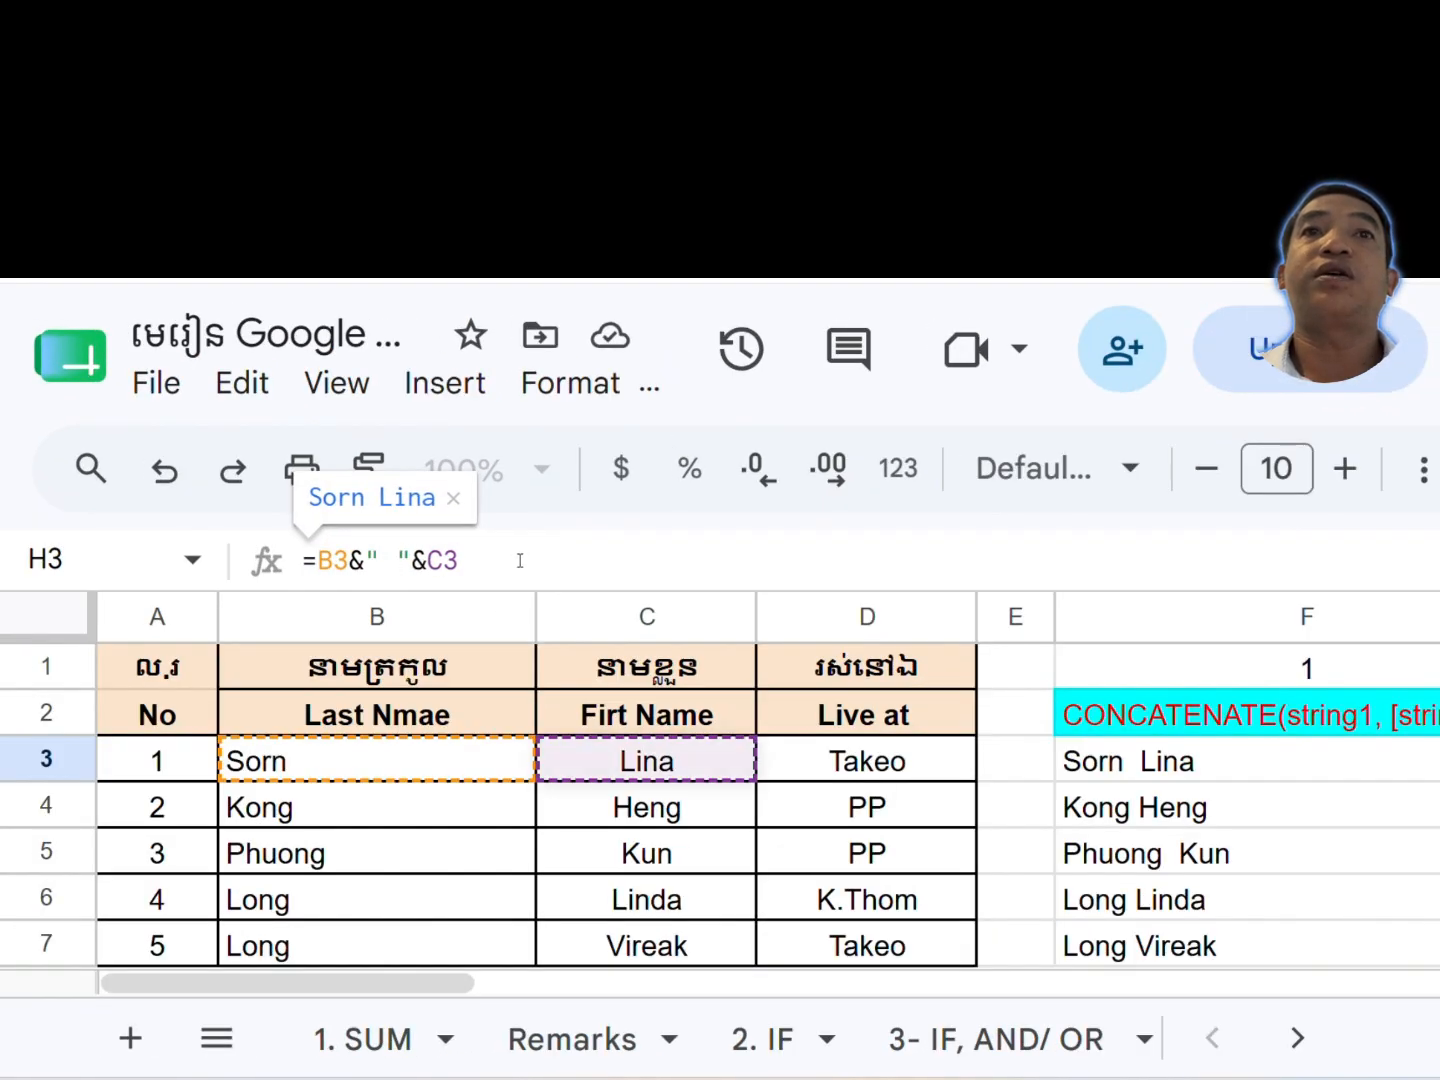
pyautogui.press('Return')
pyautogui.hotkey('ctrl', '-')
pyautogui.hotkey('ctrl', '-')
# Fill H3's corrected ampersand formula, with the space between the quotes, down through H17
pyautogui.scroll(-3, 932, 625)
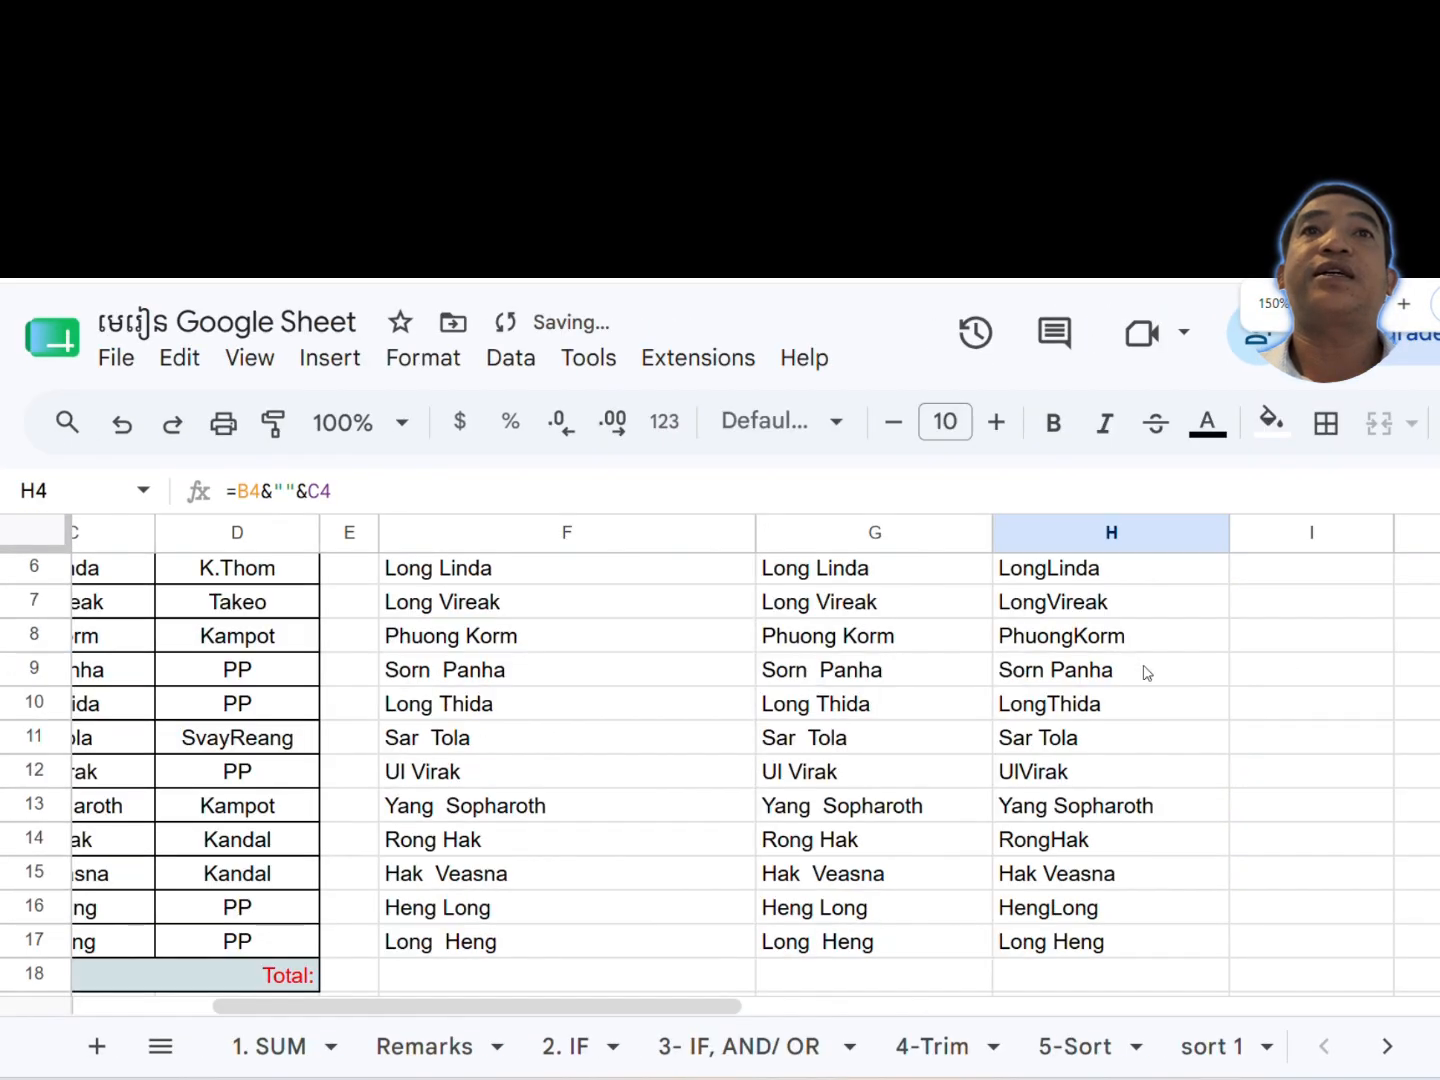
pyautogui.scroll(3, 1147, 672)
pyautogui.click(1084, 645)
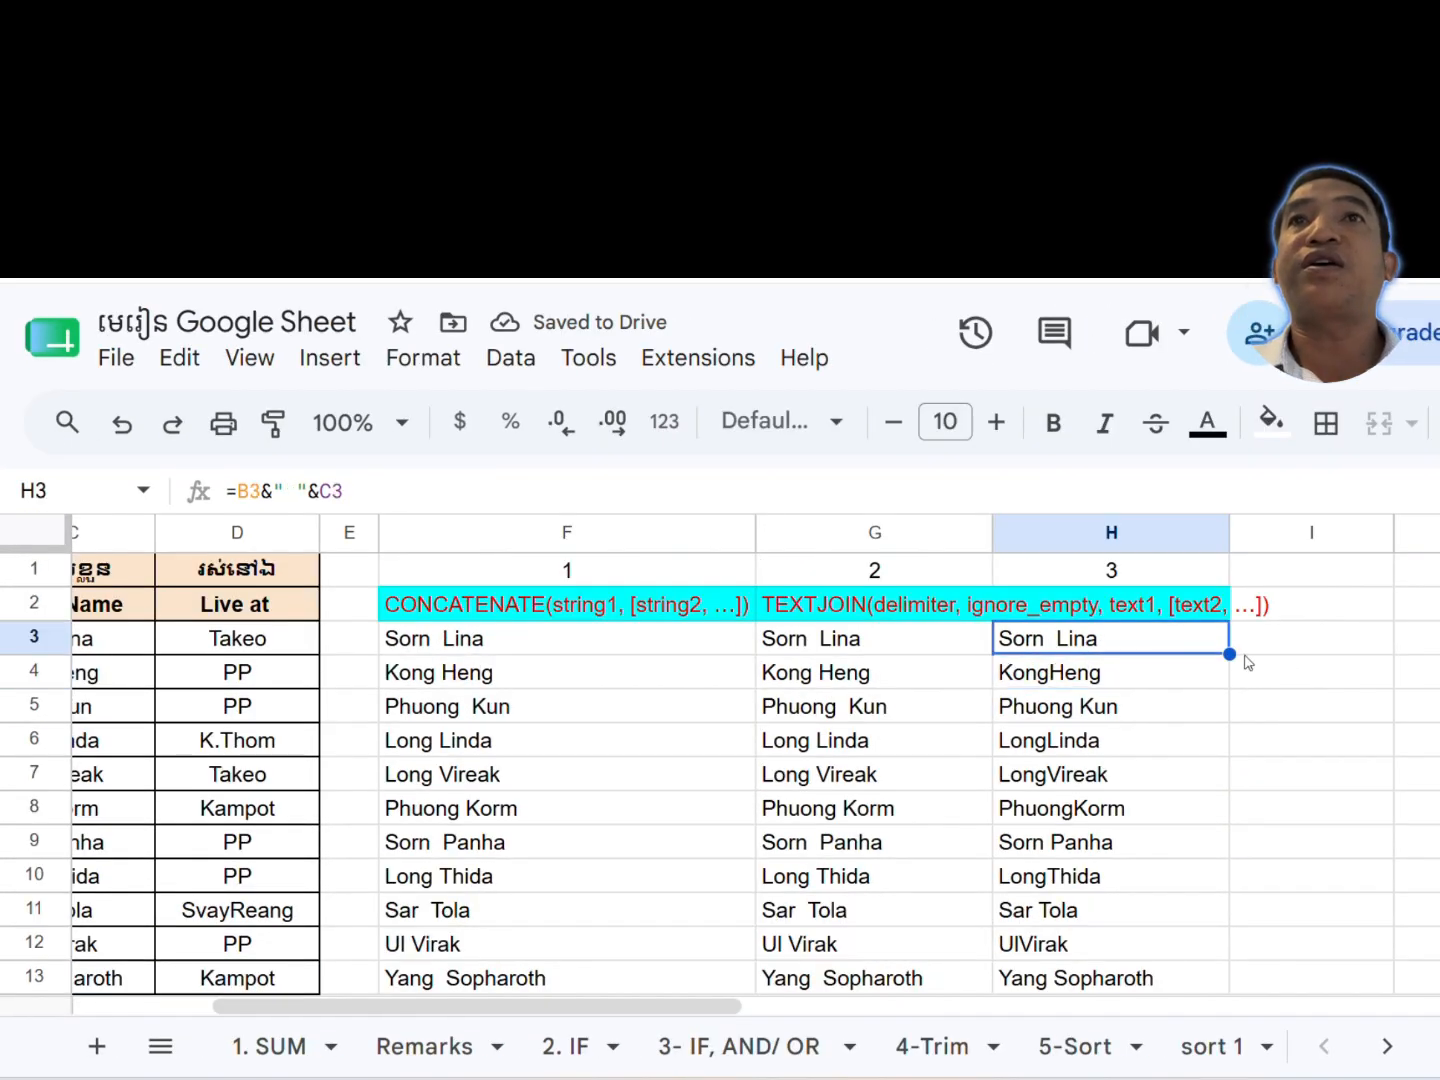
pyautogui.moveTo(1231, 653); pyautogui.dragTo(1190, 774)
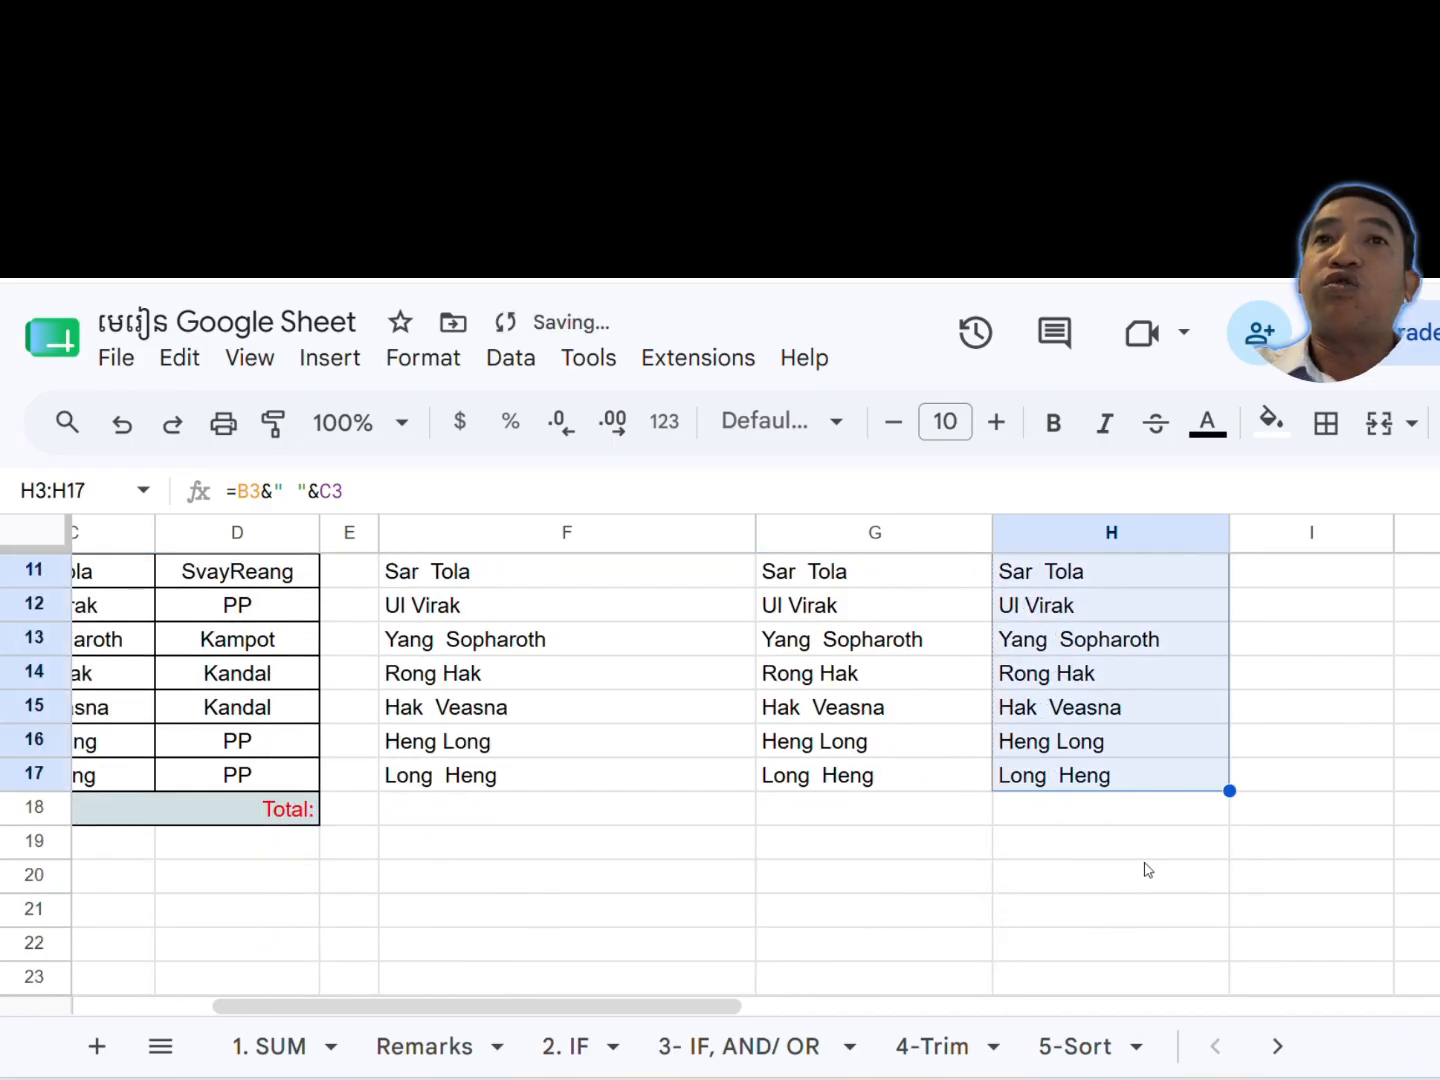
pyautogui.scroll(3, 1183, 890)
pyautogui.click(1100, 646)
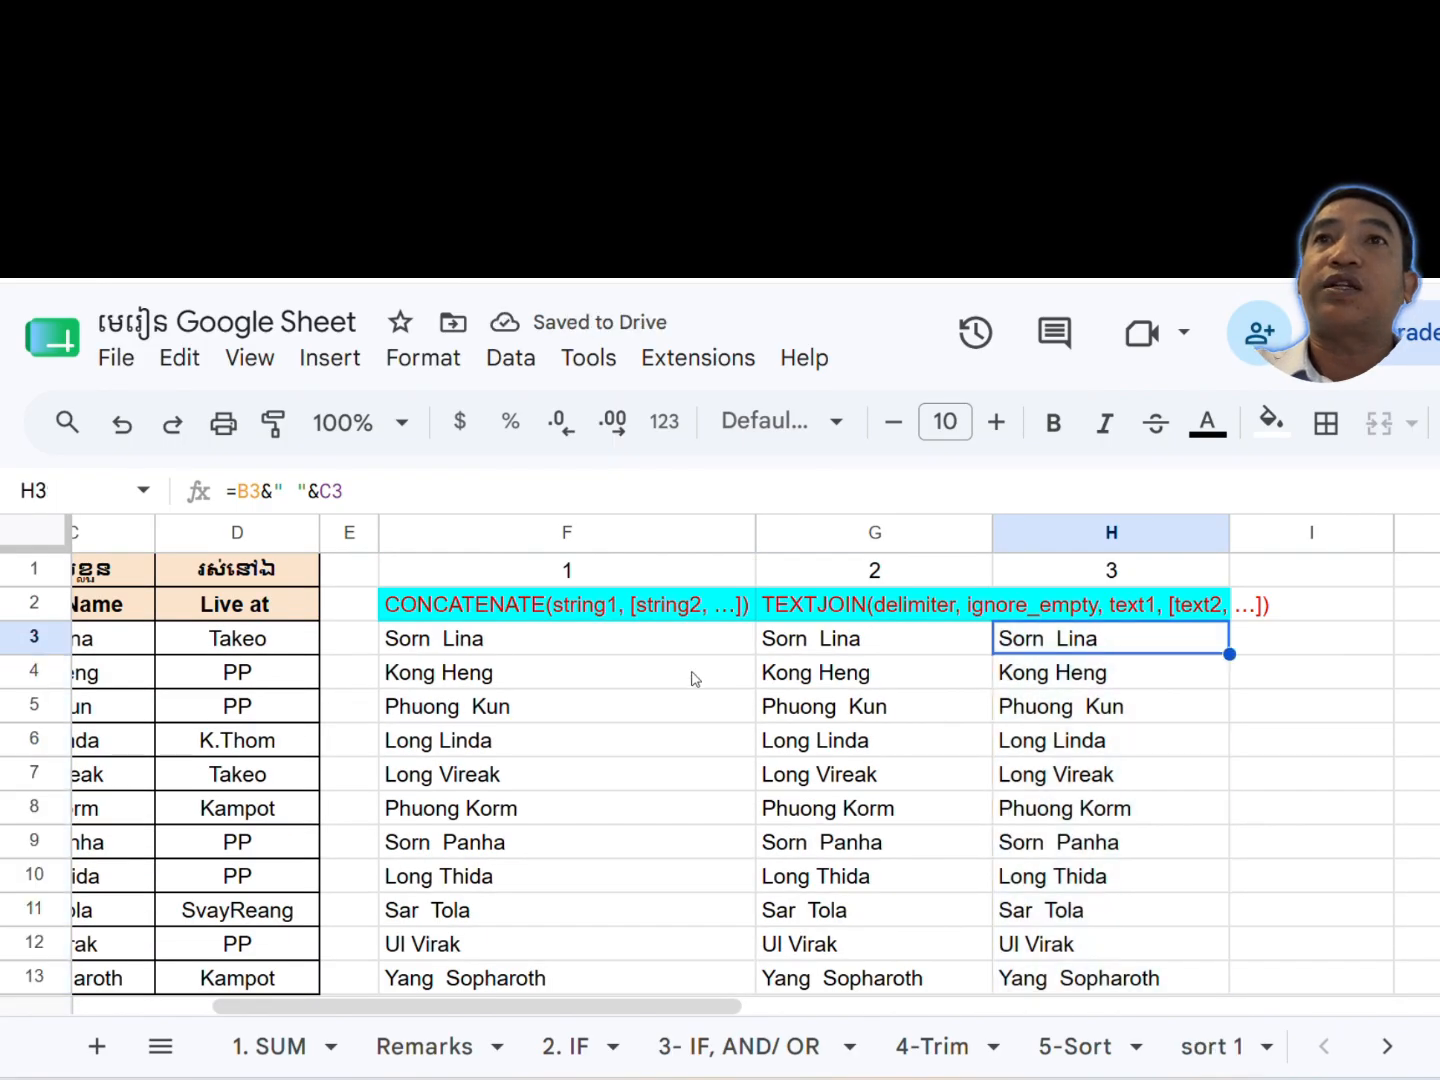
# Review the CONCATENATE formula in F3 and the syntax labels in F2 and G2 alongside the source name columns
pyautogui.click(652, 642)
pyautogui.click(499, 603)
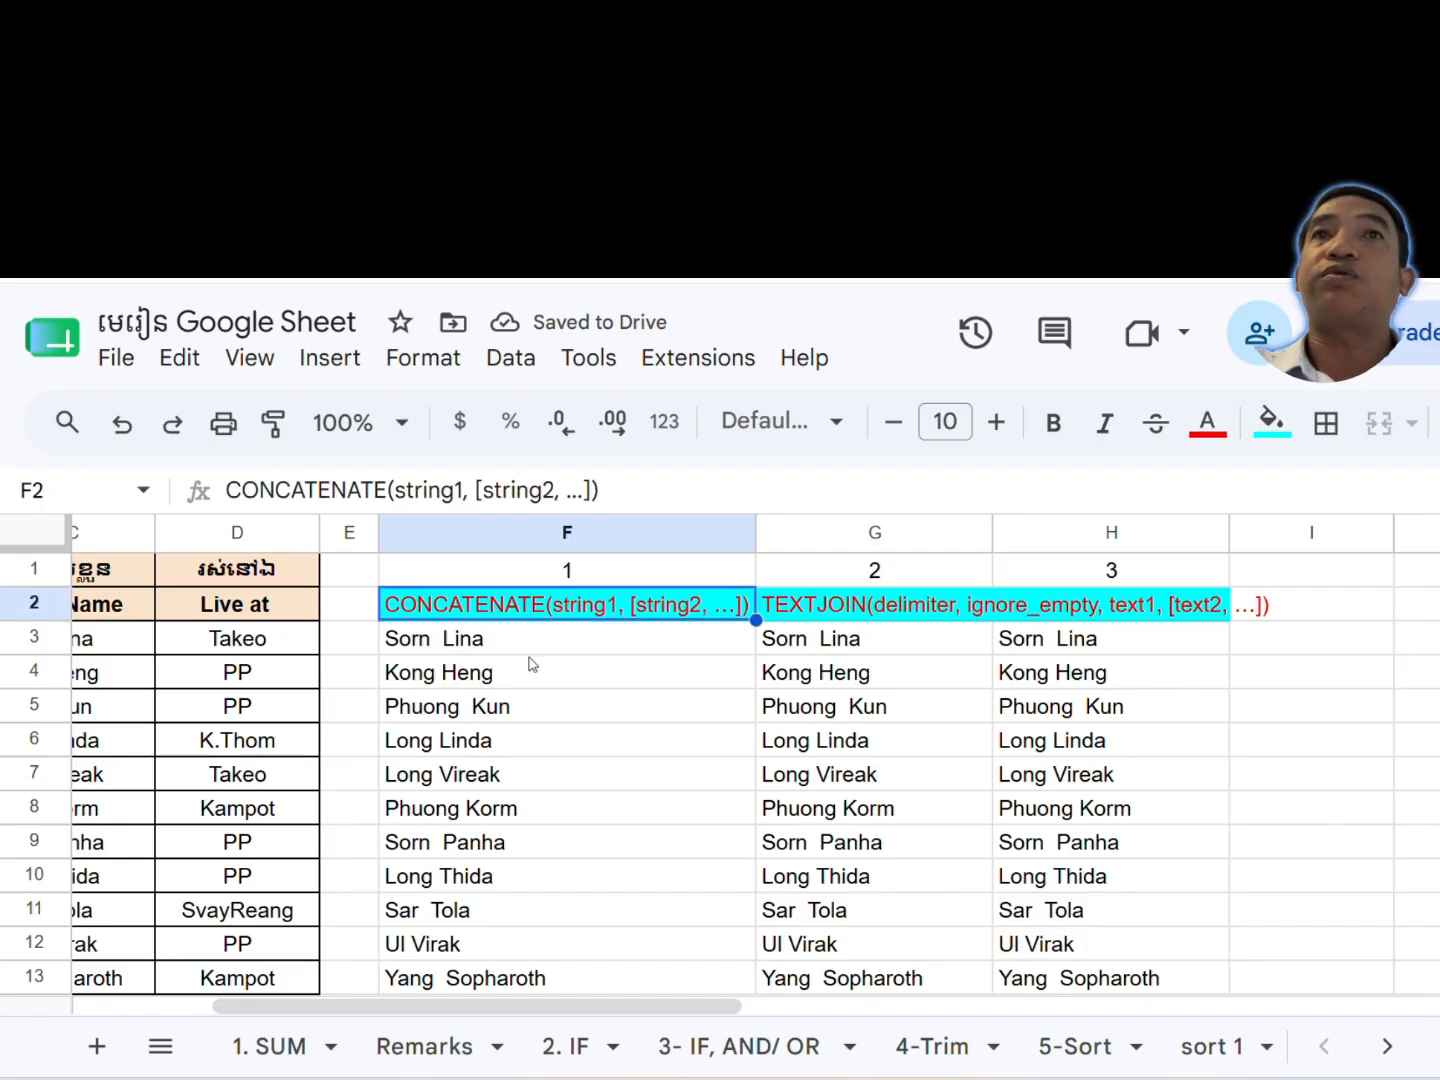
pyautogui.click(465, 640)
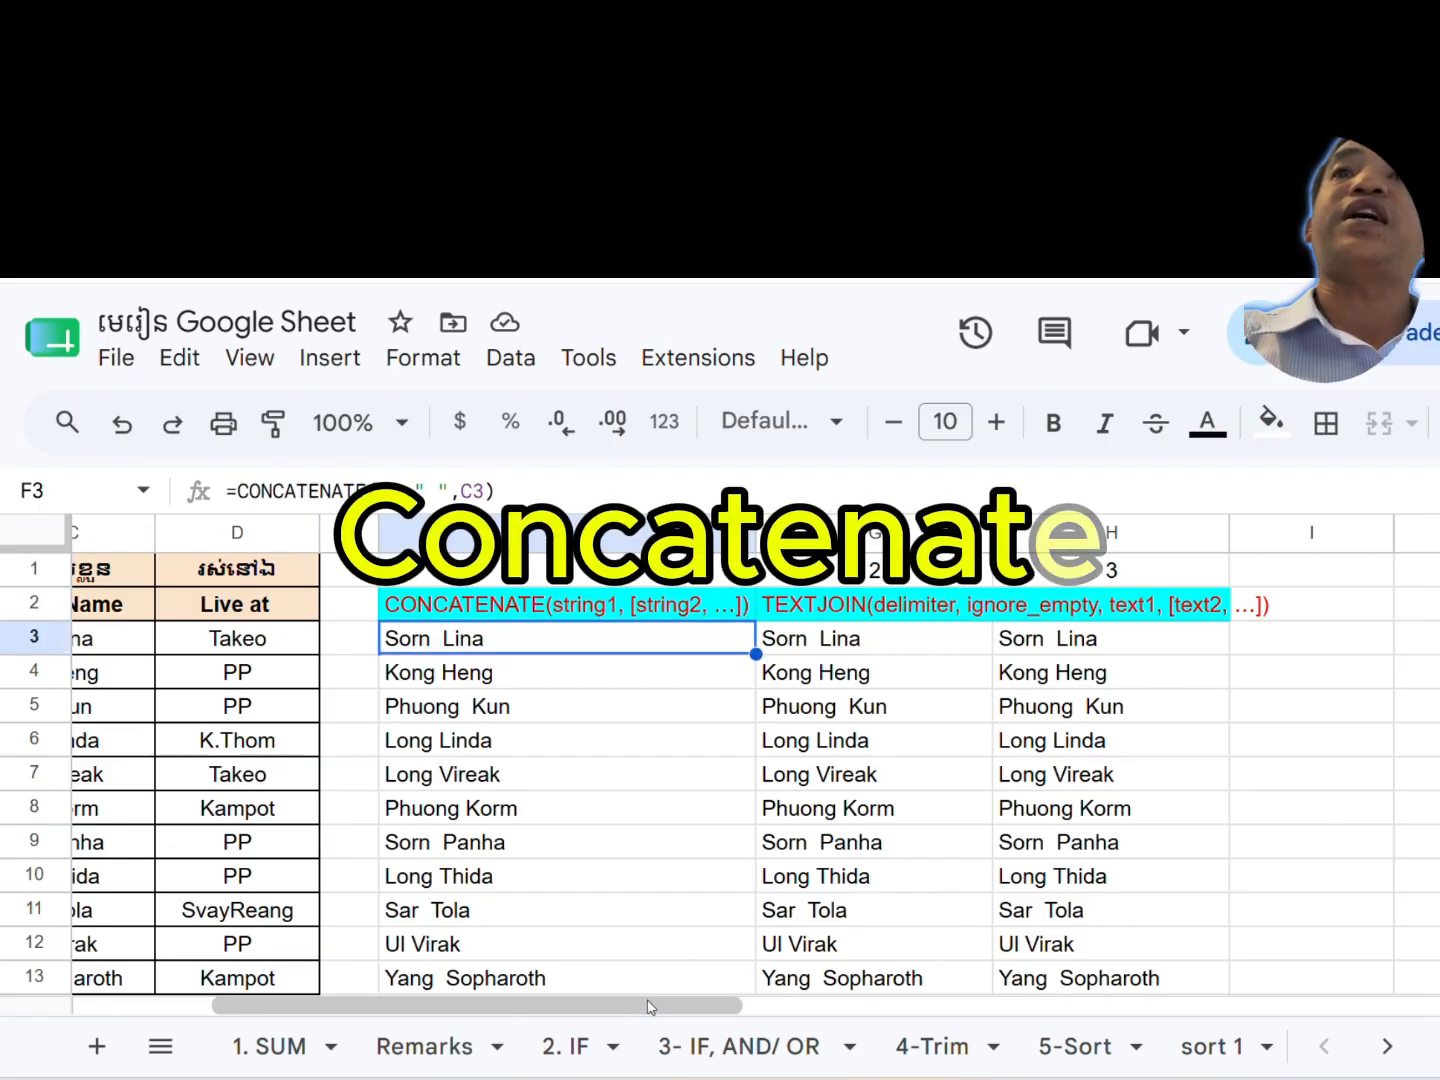
pyautogui.moveTo(644, 1008); pyautogui.dragTo(443, 1015)
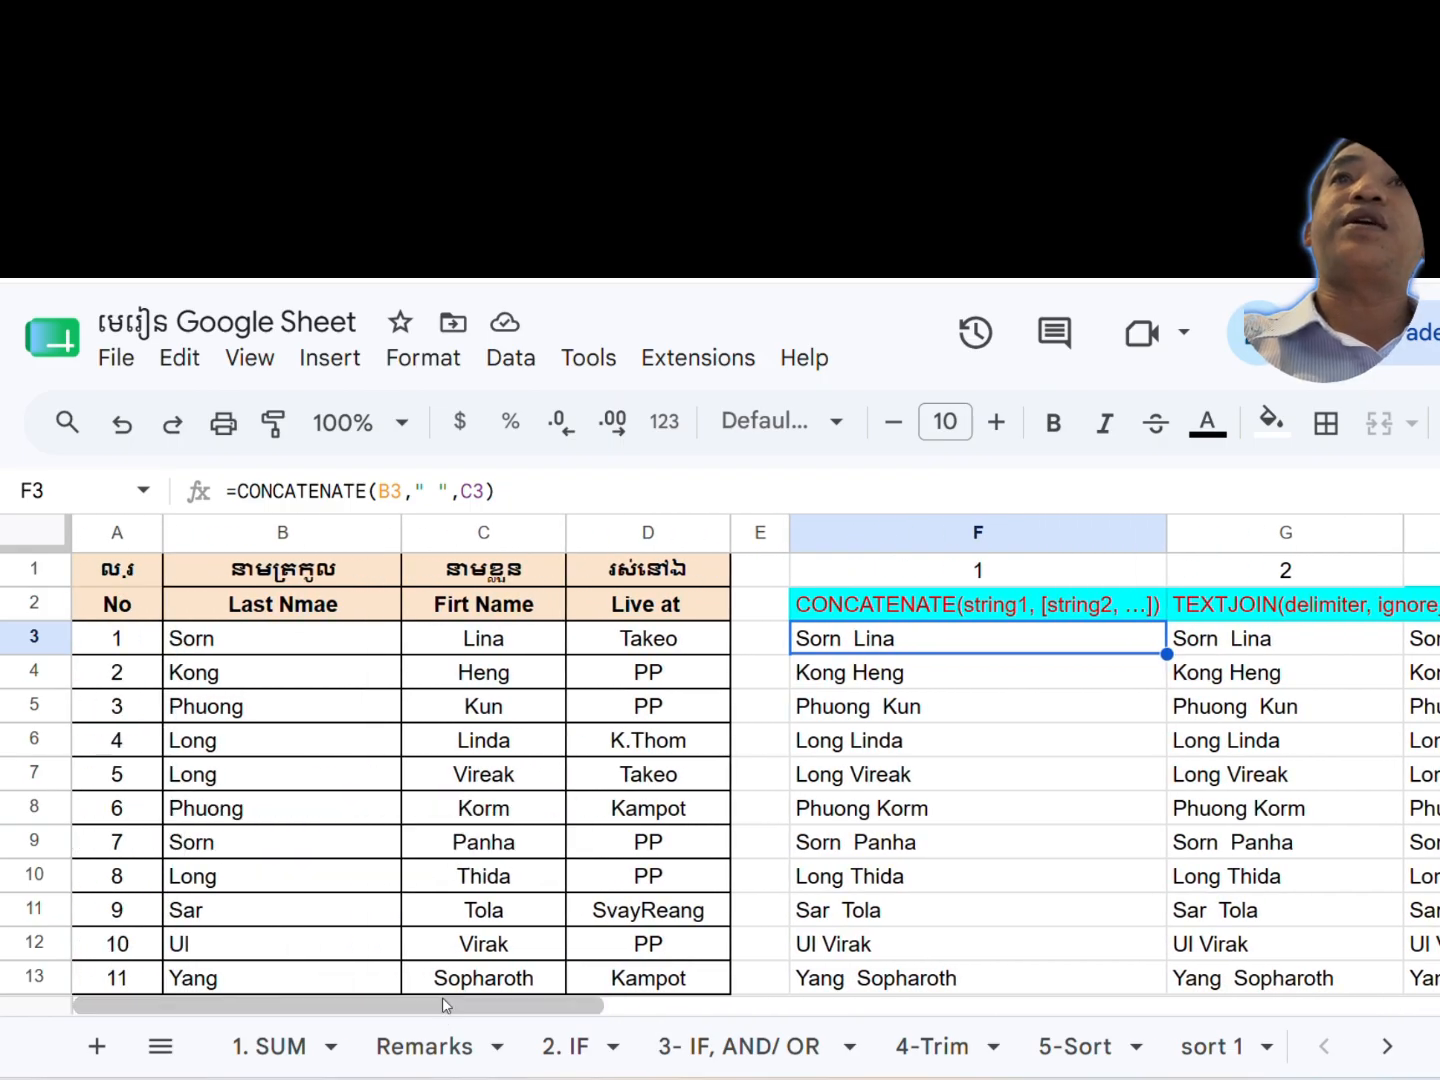
pyautogui.press('Up')
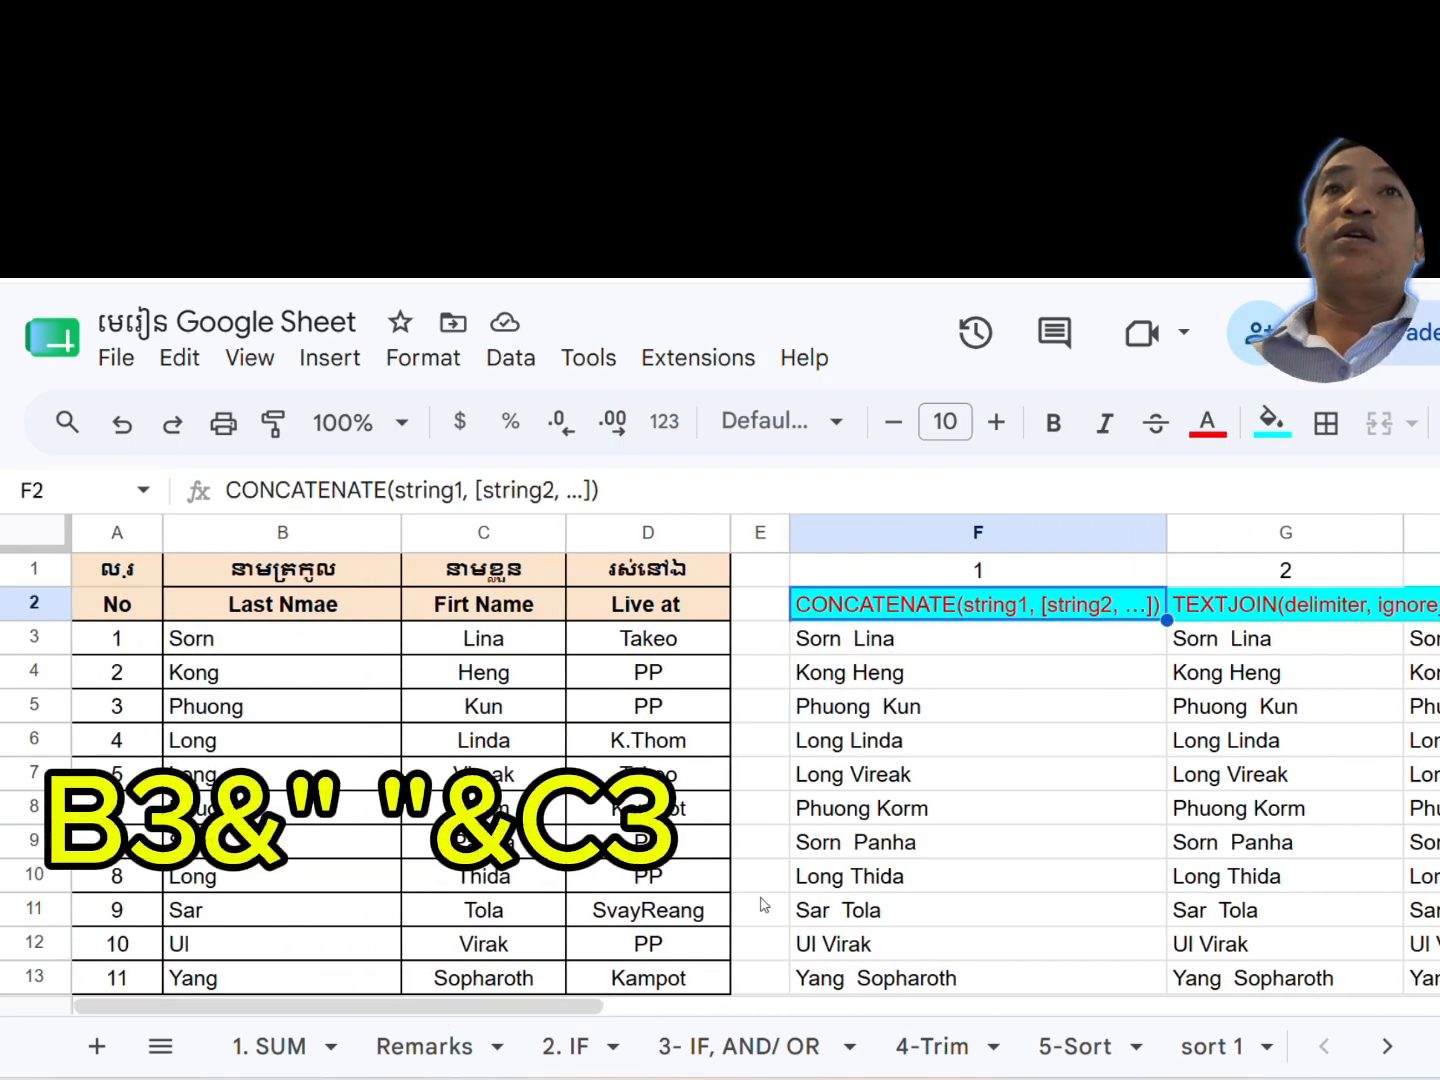
pyautogui.moveTo(553, 1011); pyautogui.dragTo(685, 1008)
pyautogui.click(936, 612)
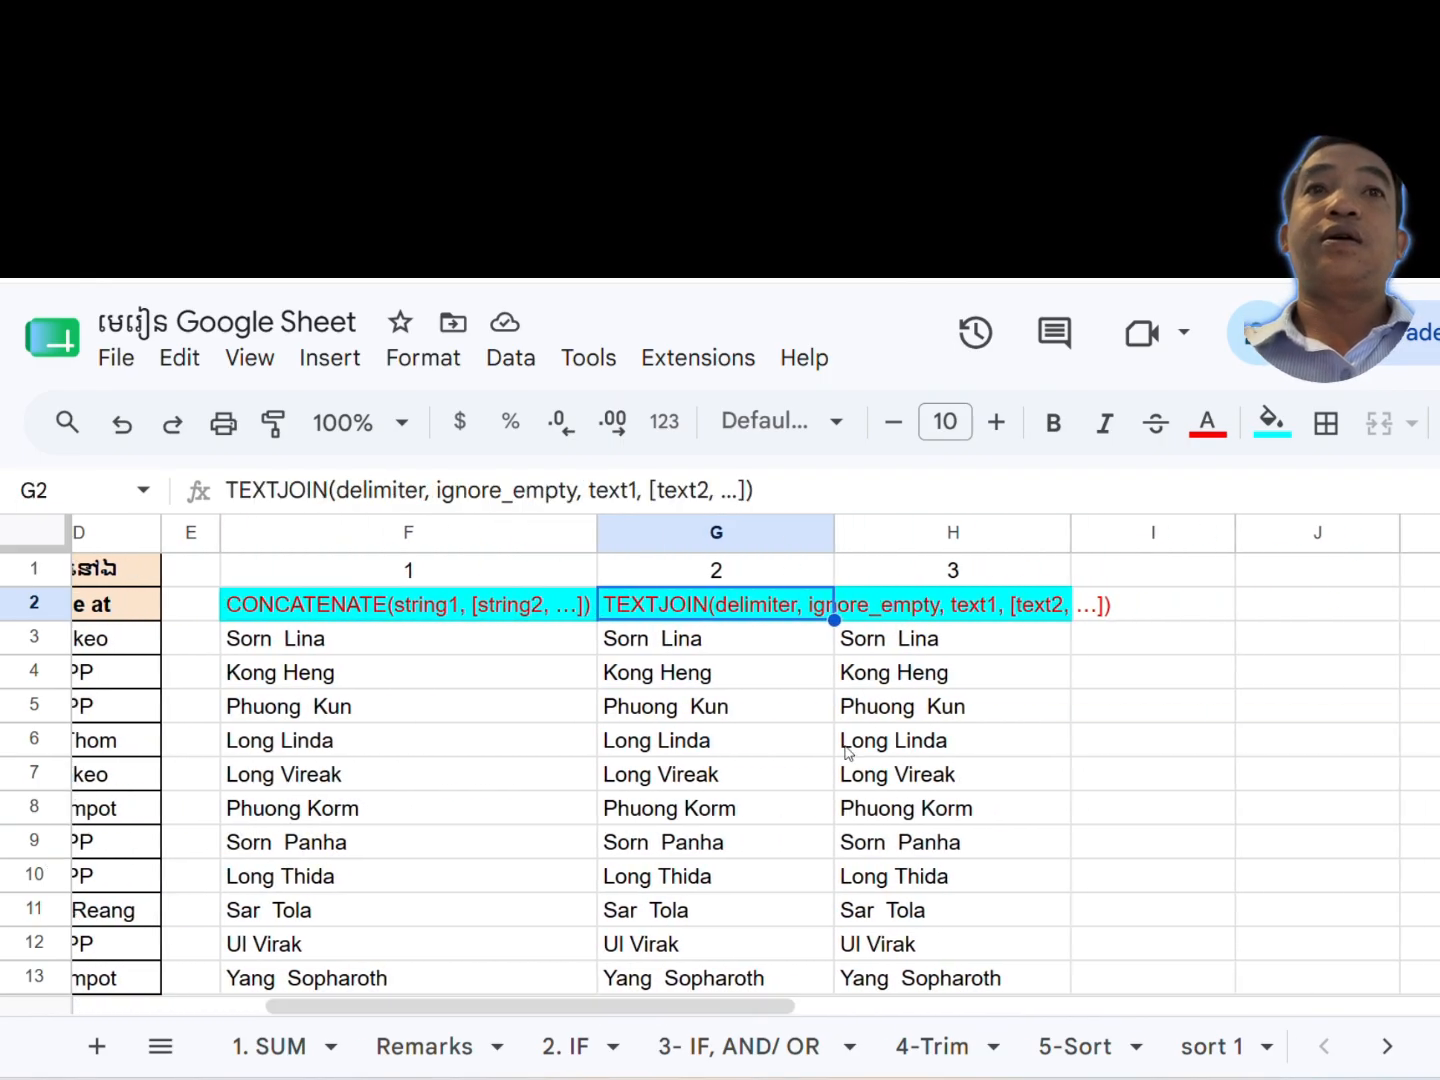
# Label the ampersand column by entering B3&""&C3 as plain text in H2
pyautogui.click(902, 606)
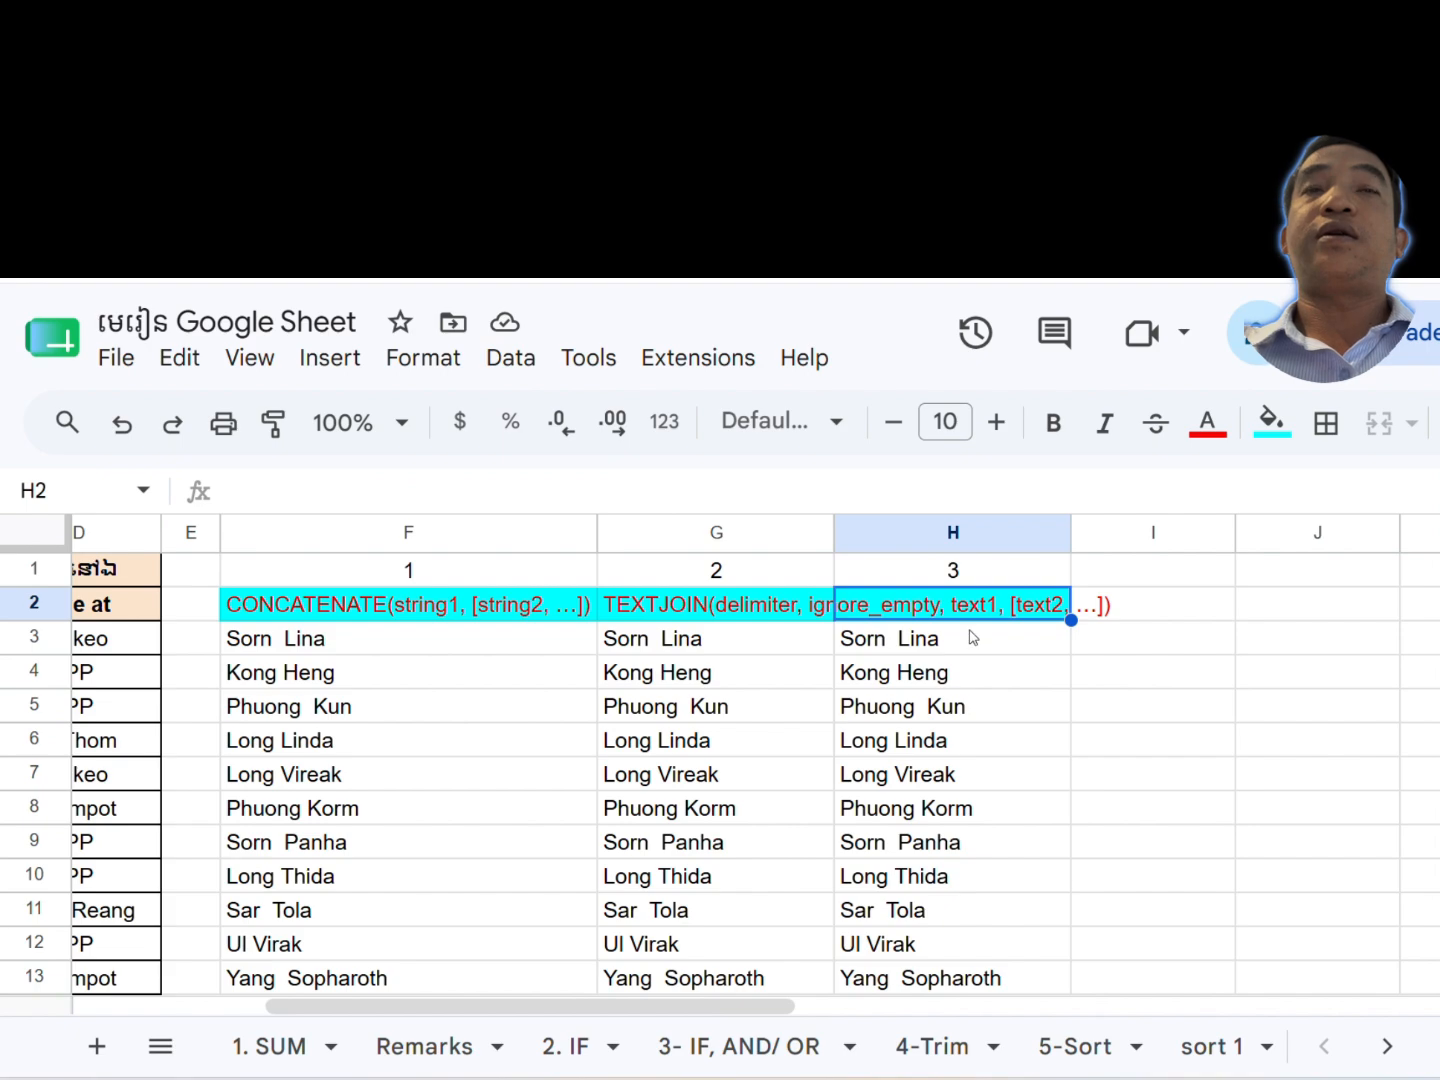
pyautogui.write('=')
pyautogui.press('BackSpace')
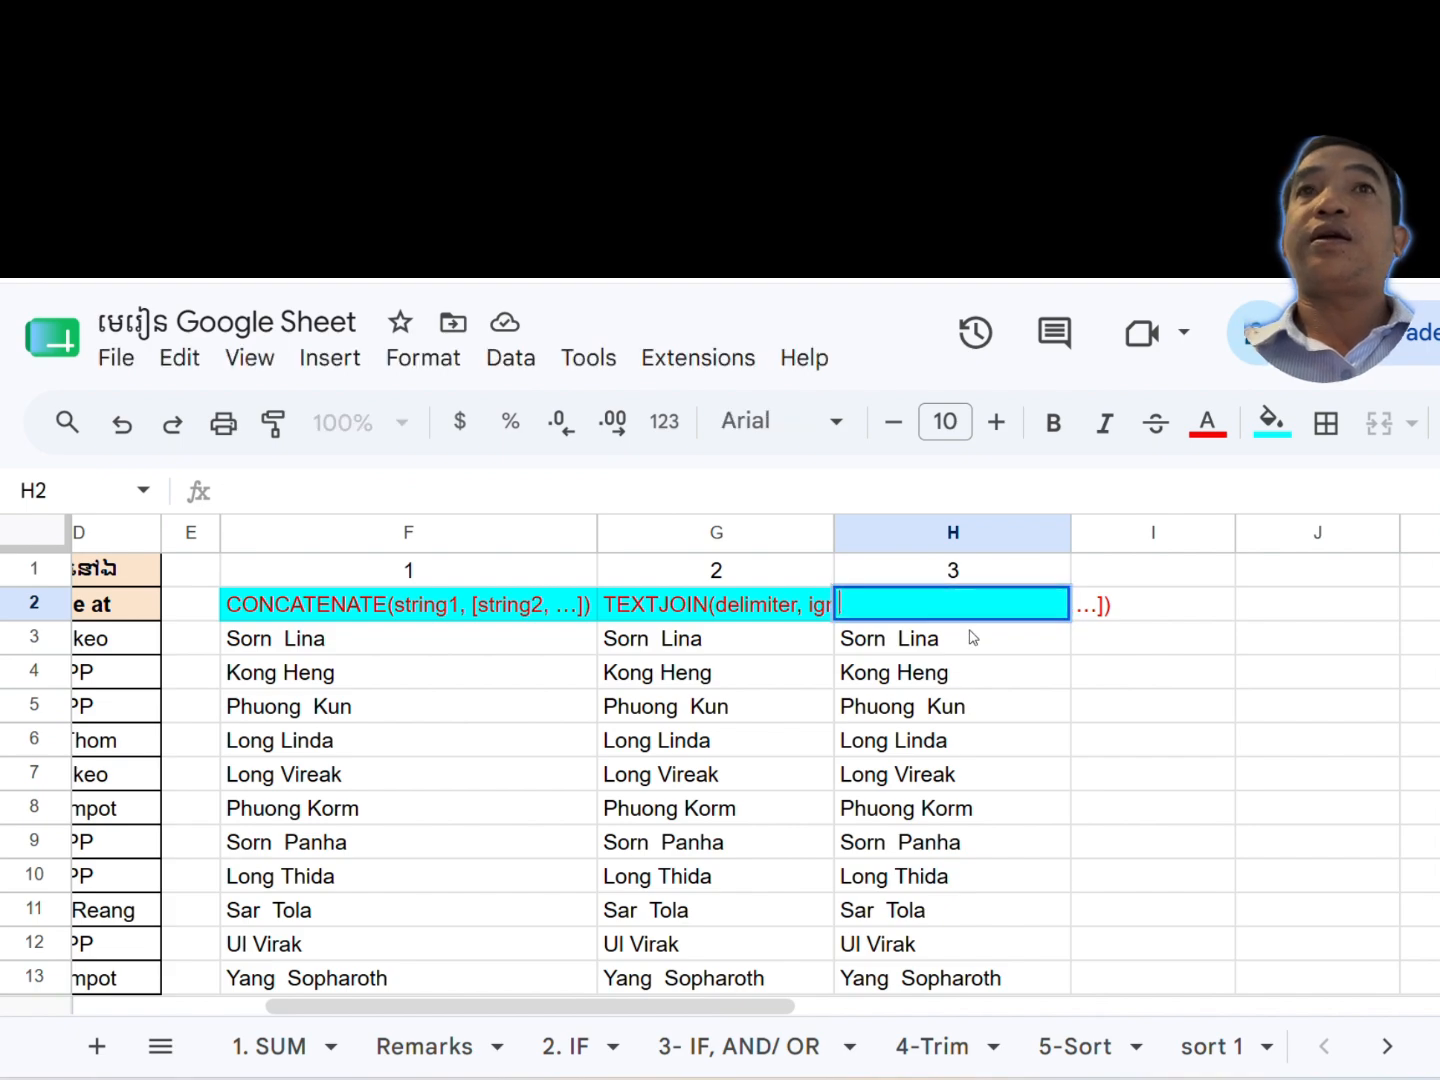
pyautogui.write('B')
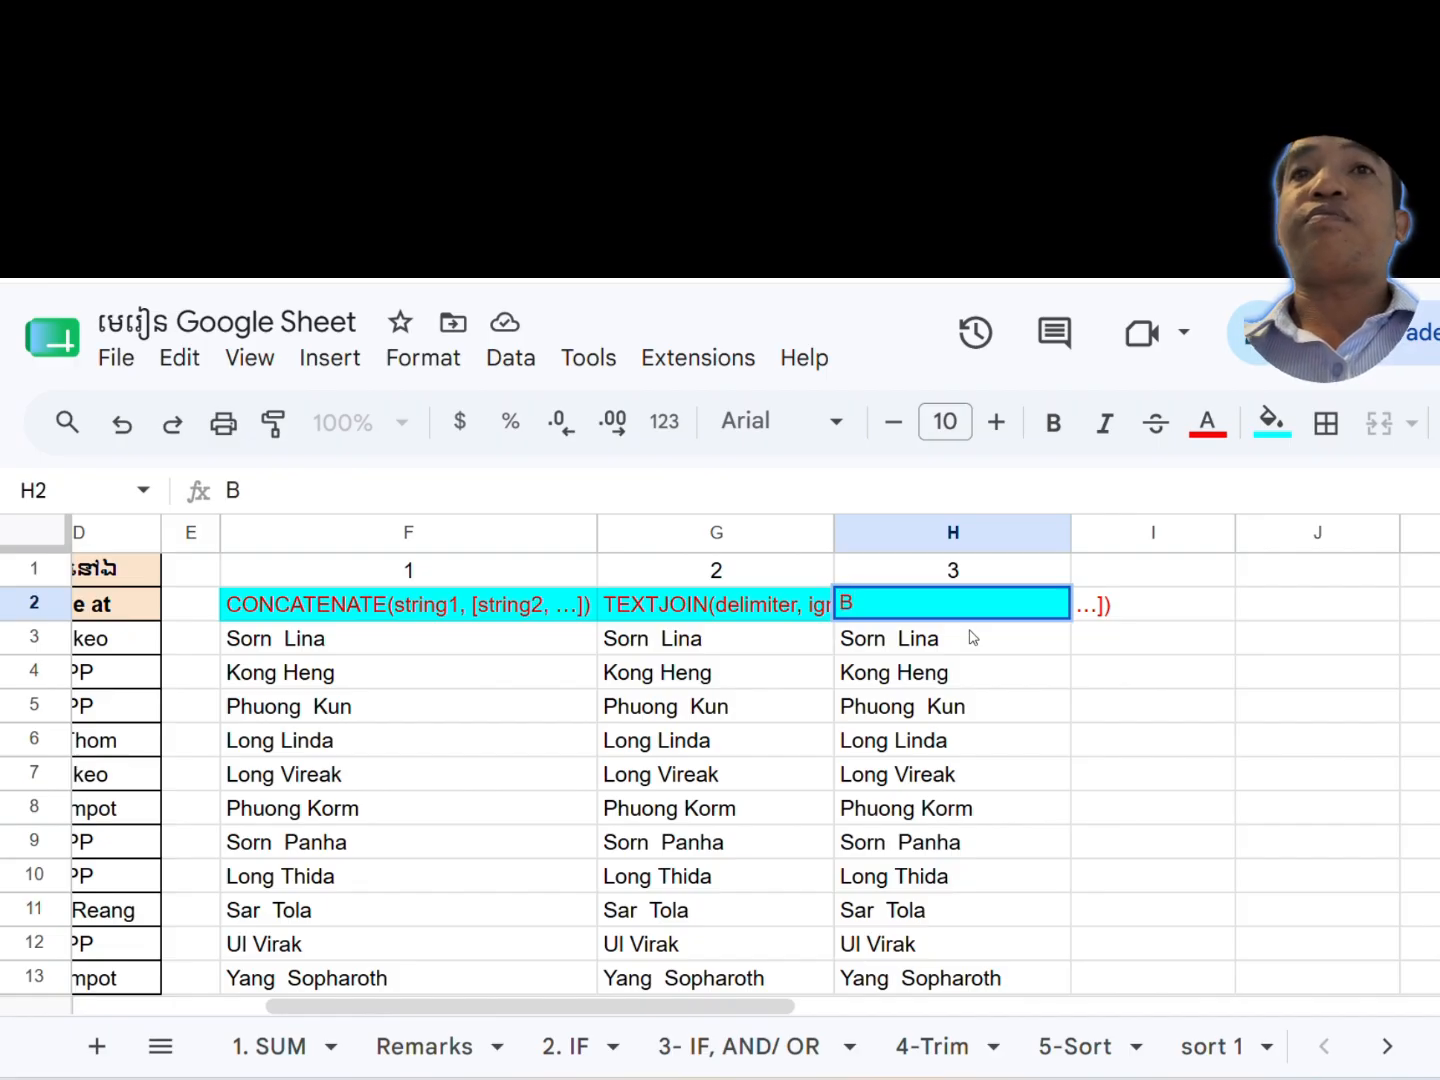
pyautogui.write('3&""&')
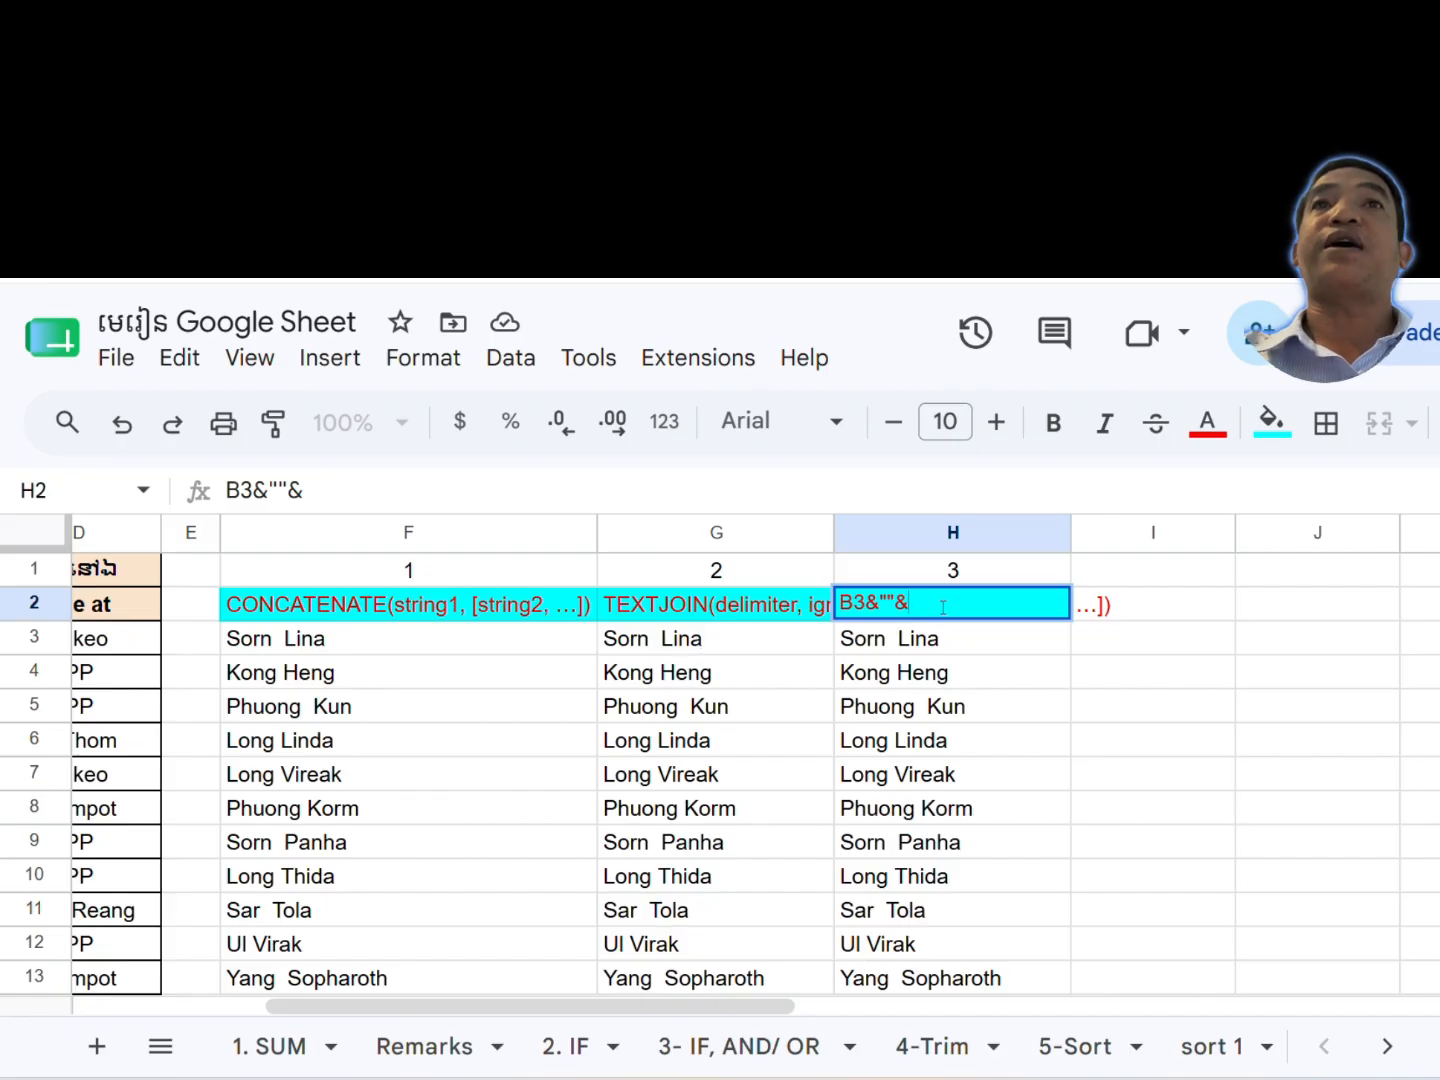
pyautogui.write('C3')
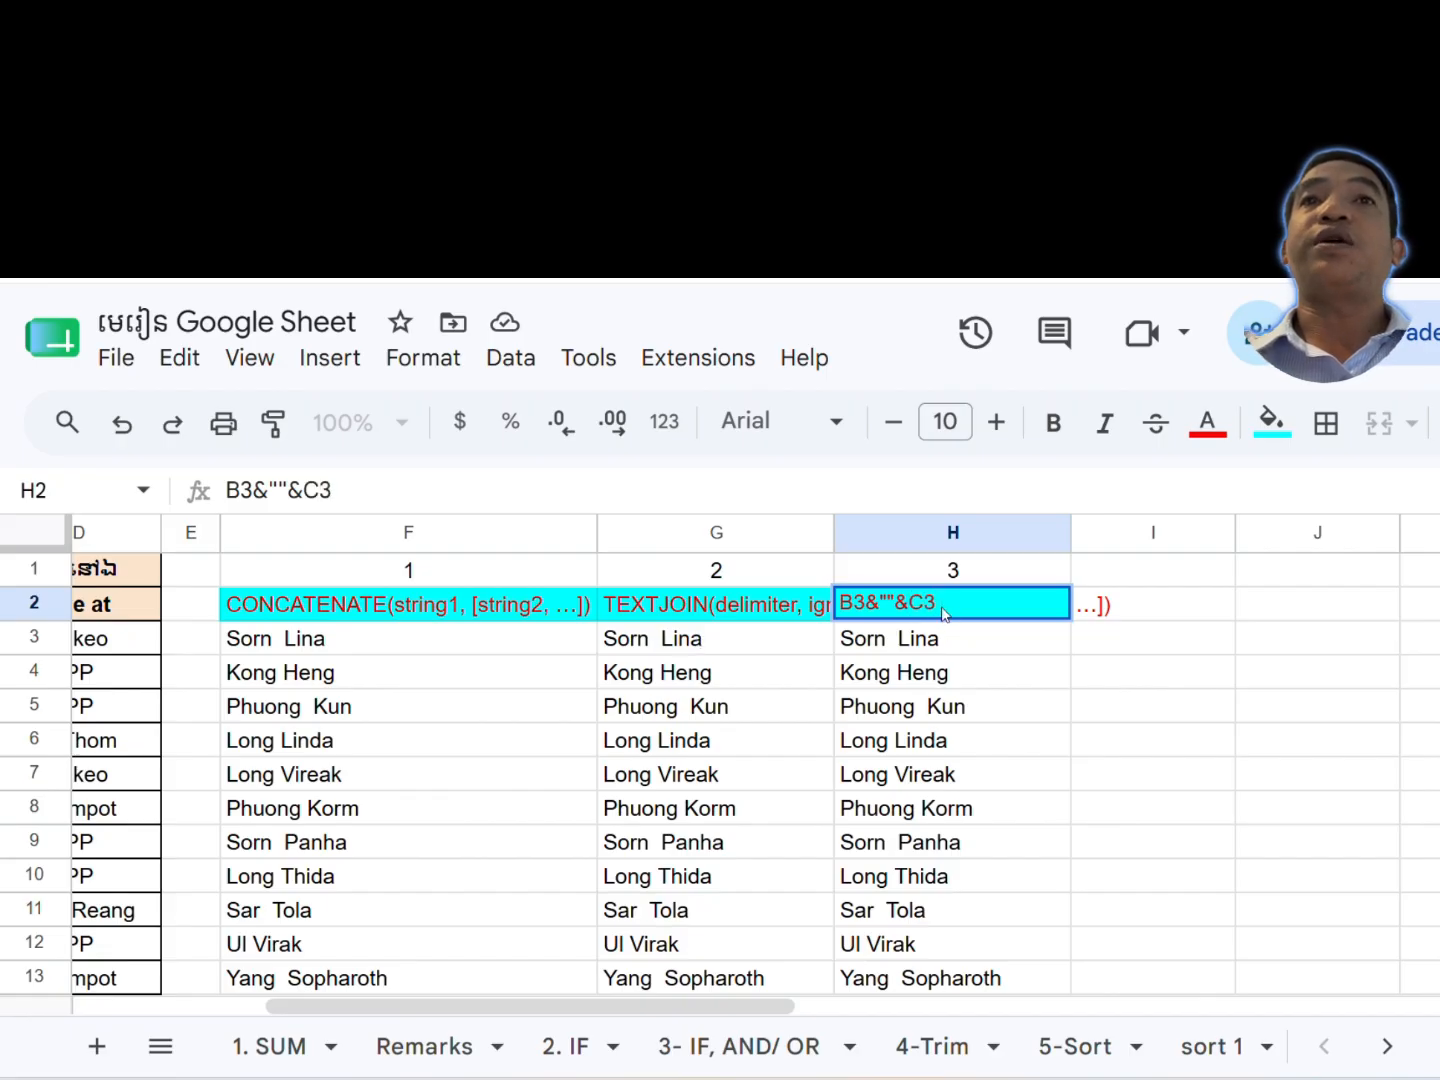
pyautogui.press('Return')
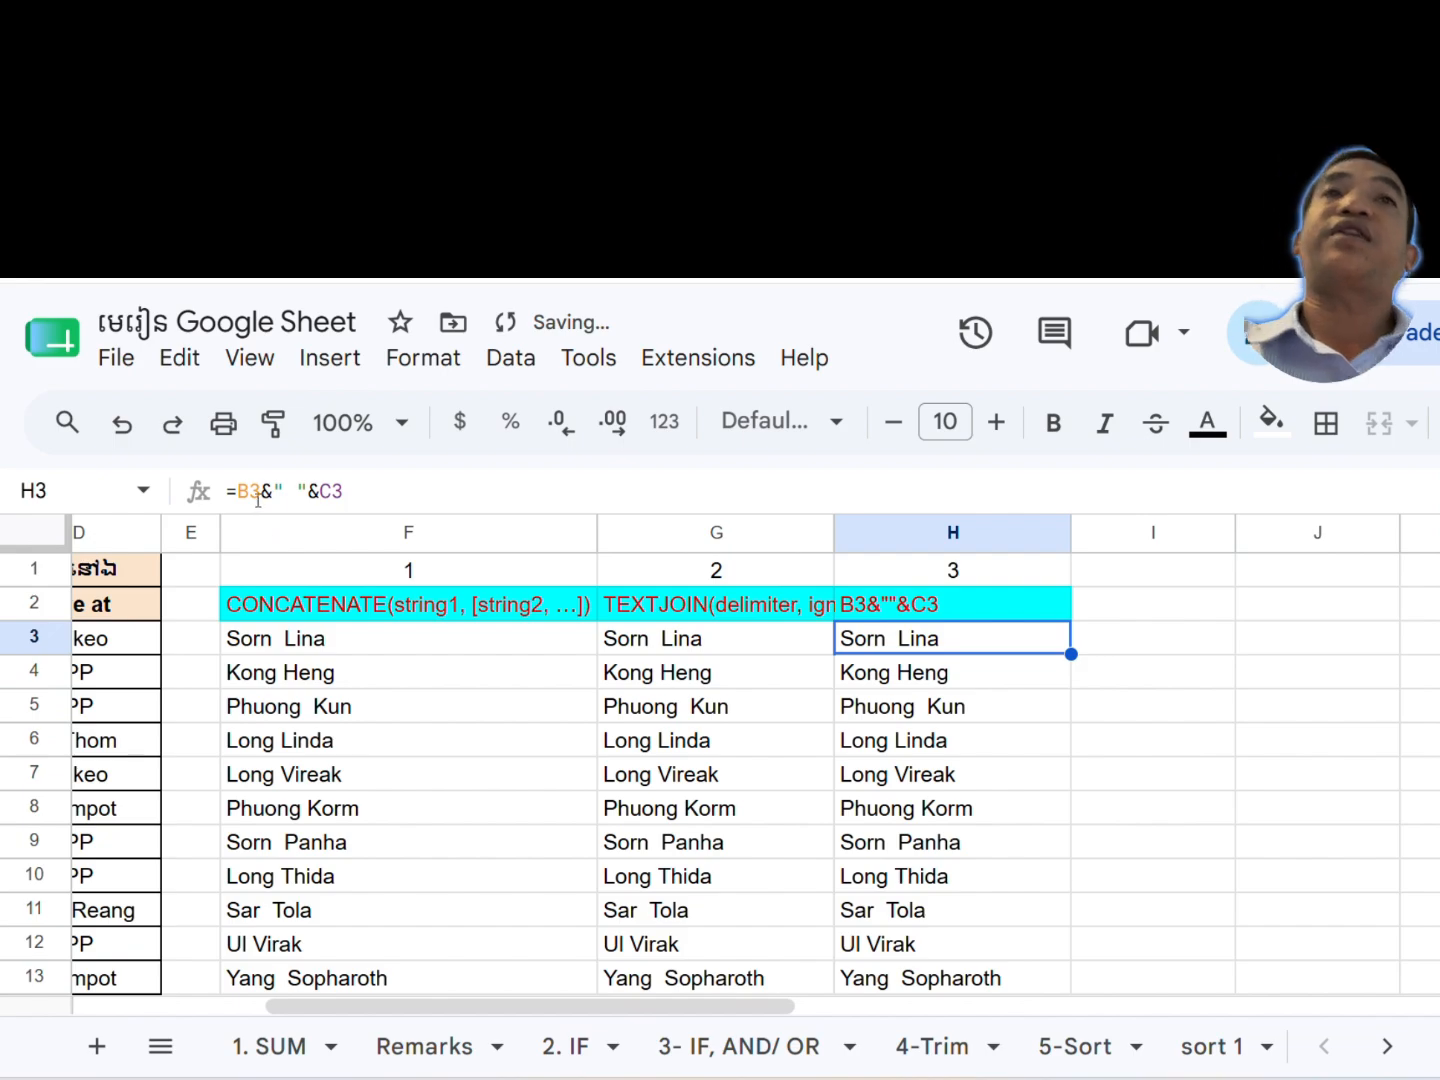
pyautogui.press('Up')
pyautogui.press('Down')
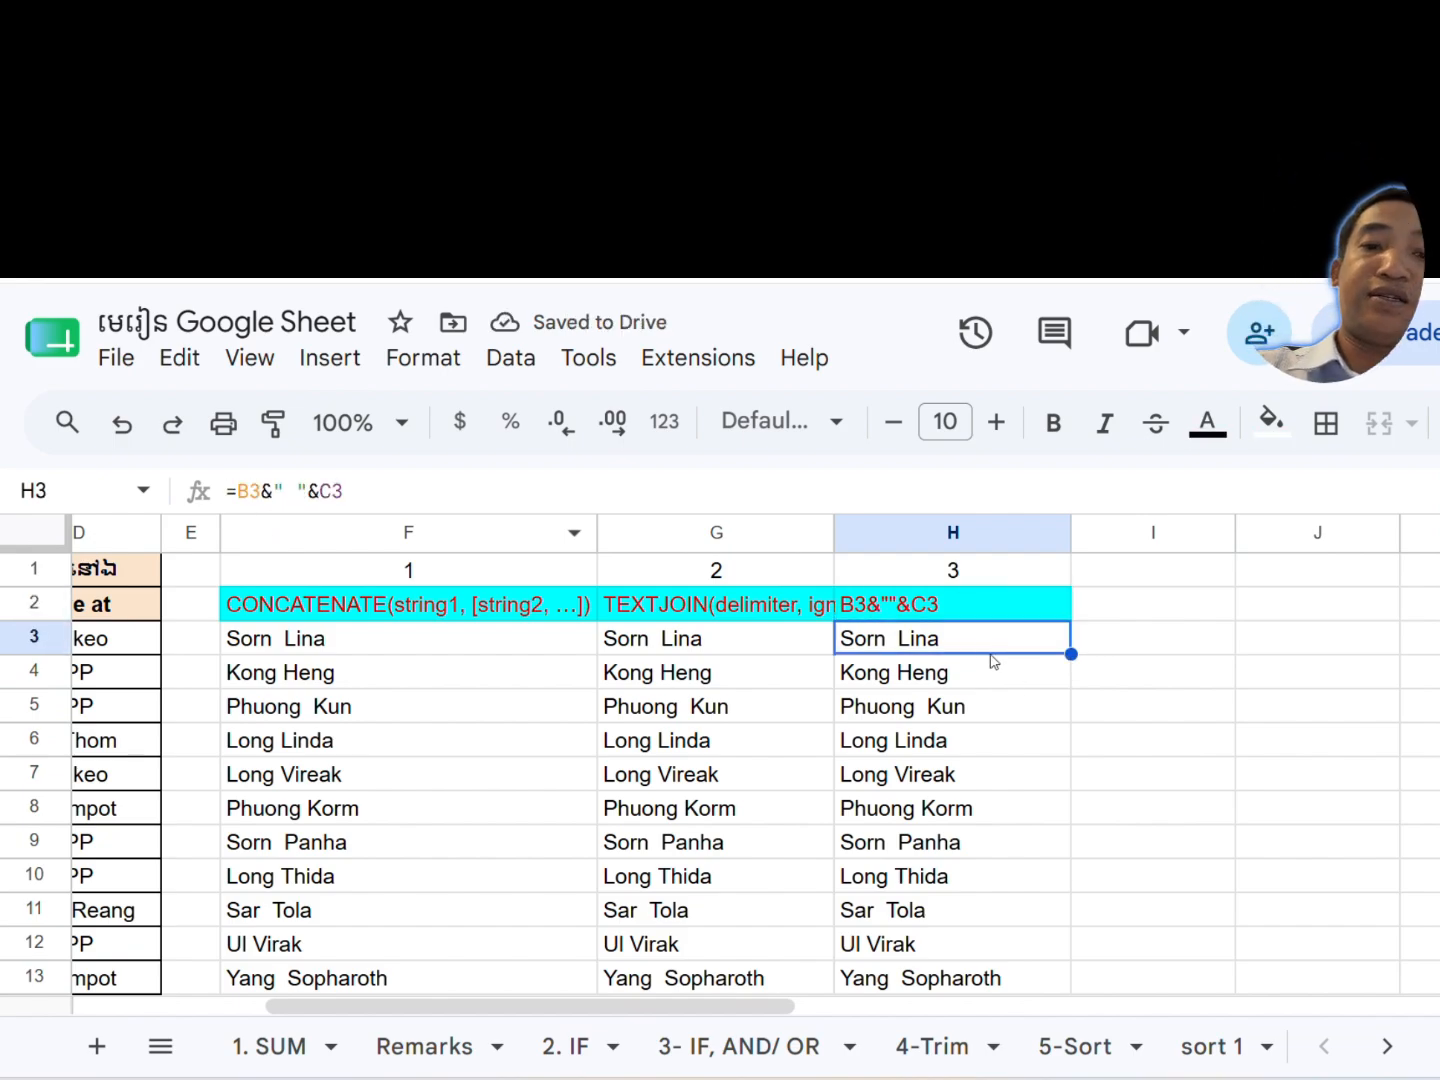
pyautogui.scroll(-1, 1006, 675)
pyautogui.hotkey('ctrl', '-')
pyautogui.scroll(1, 1019, 690)
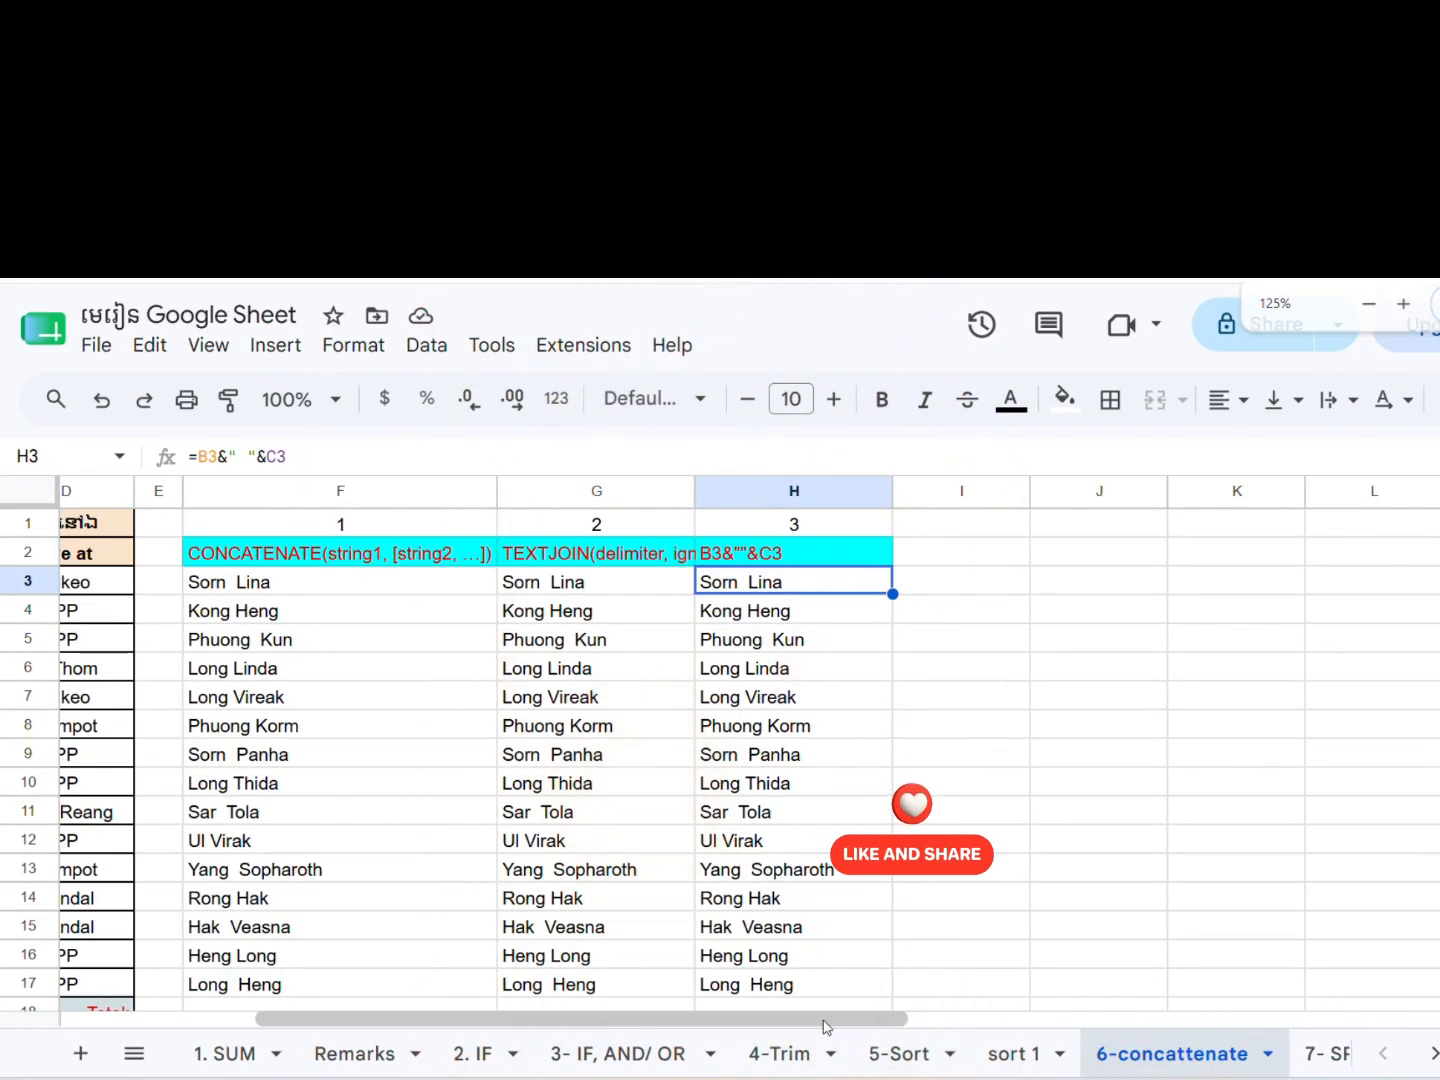